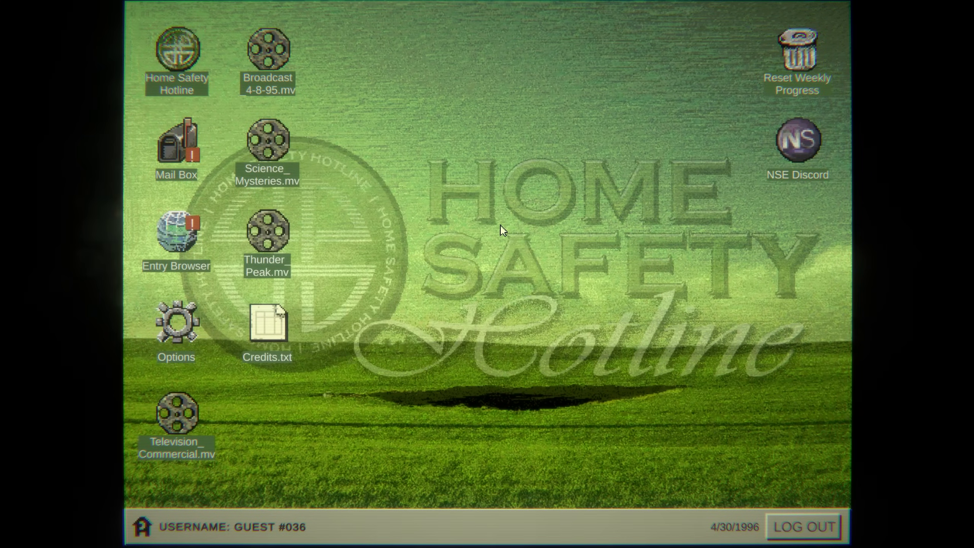
# - Open the Mail Box and read the Congratulations! message from HSH Corporate
pyautogui.click(184, 156)
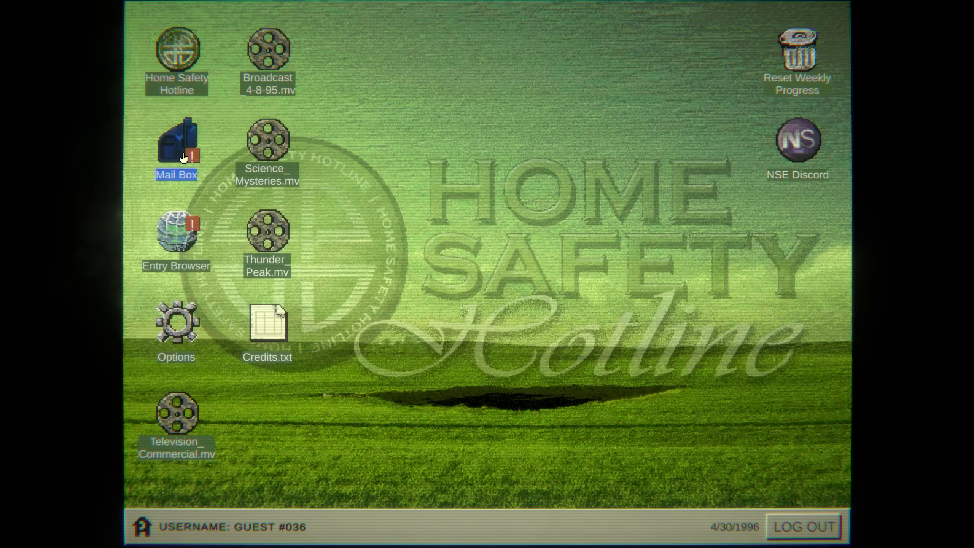
pyautogui.doubleClick(184, 157)
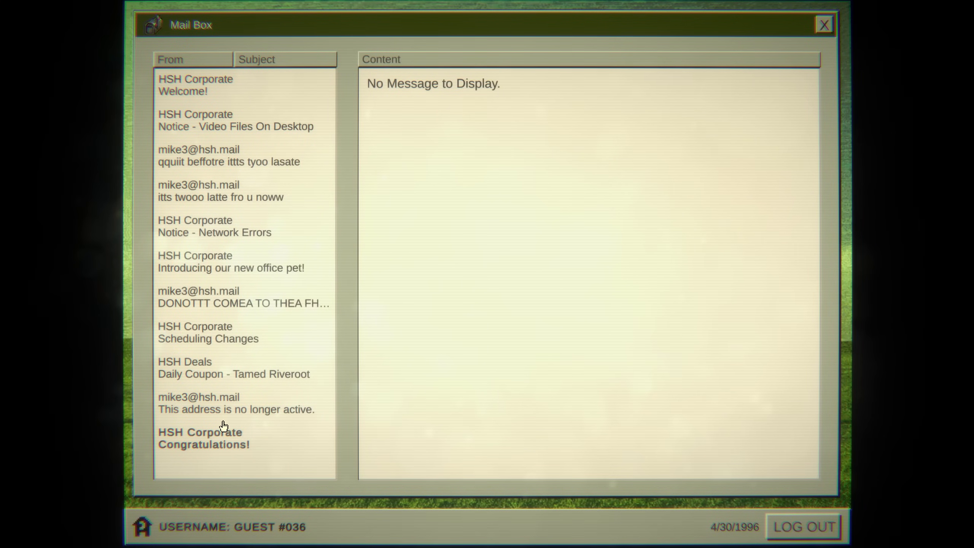
pyautogui.click(237, 445)
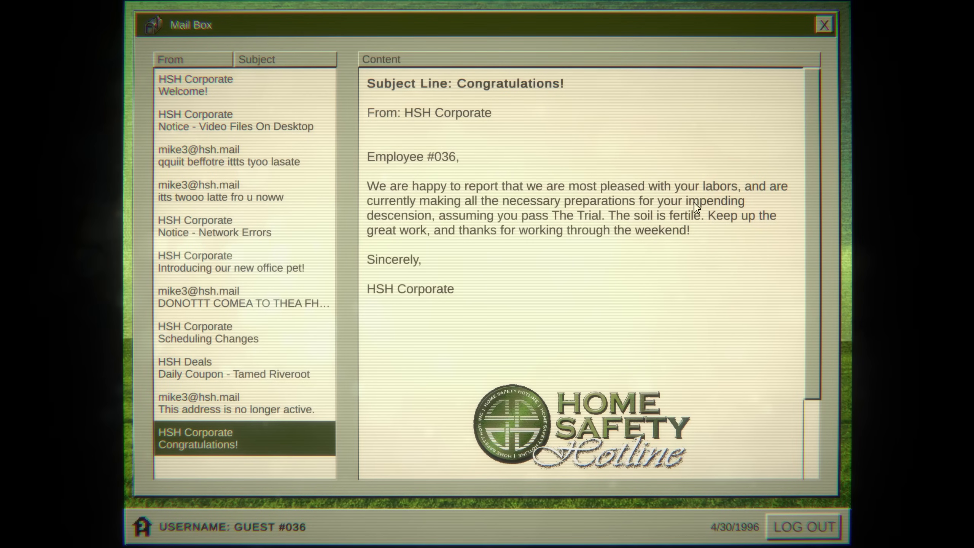
# - Close the mailbox, then look through the Entry Browser and close it
pyautogui.press('Escape')
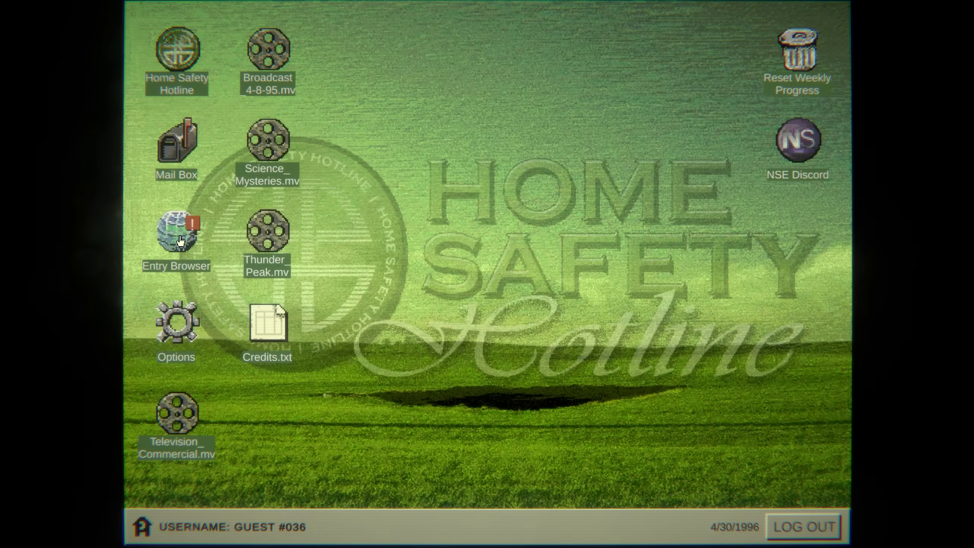
pyautogui.click(177, 232)
pyautogui.doubleClick(189, 243)
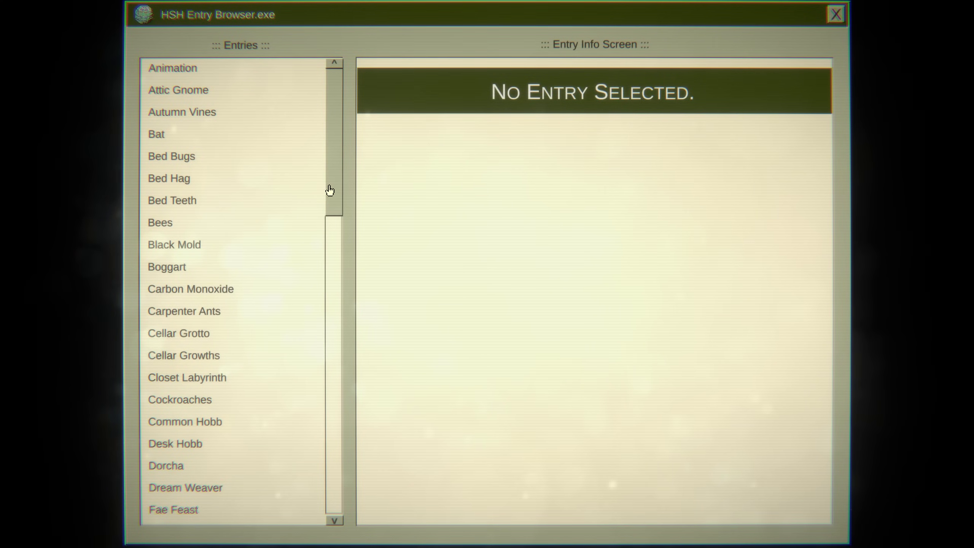
pyautogui.scroll(-3, 332, 234)
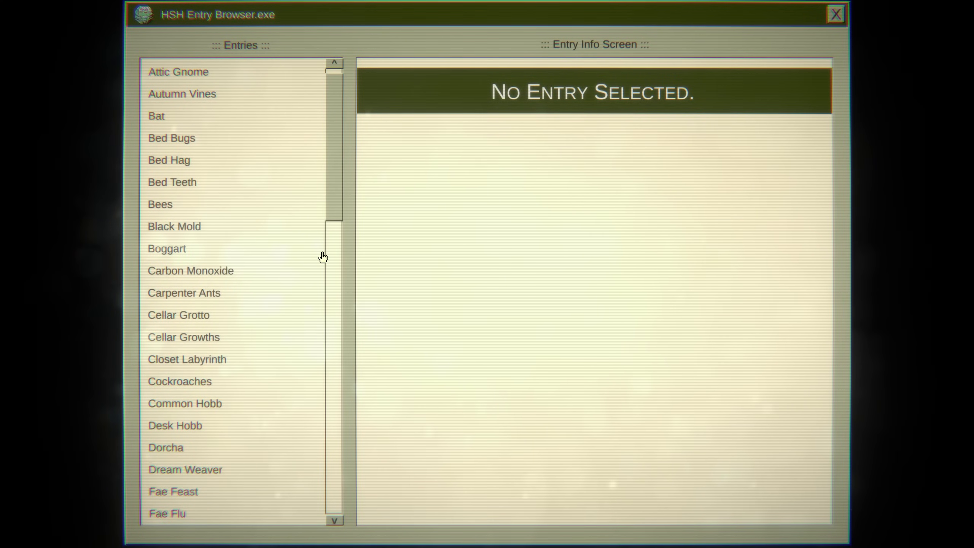
pyautogui.scroll(-3, 332, 234)
pyautogui.moveTo(335, 190); pyautogui.dragTo(349, 399)
pyautogui.moveTo(335, 358)
pyautogui.mouseDown()
pyautogui.moveTo(335, 487)
pyautogui.moveTo(335, 160)
pyautogui.mouseUp()
pyautogui.press('Escape')
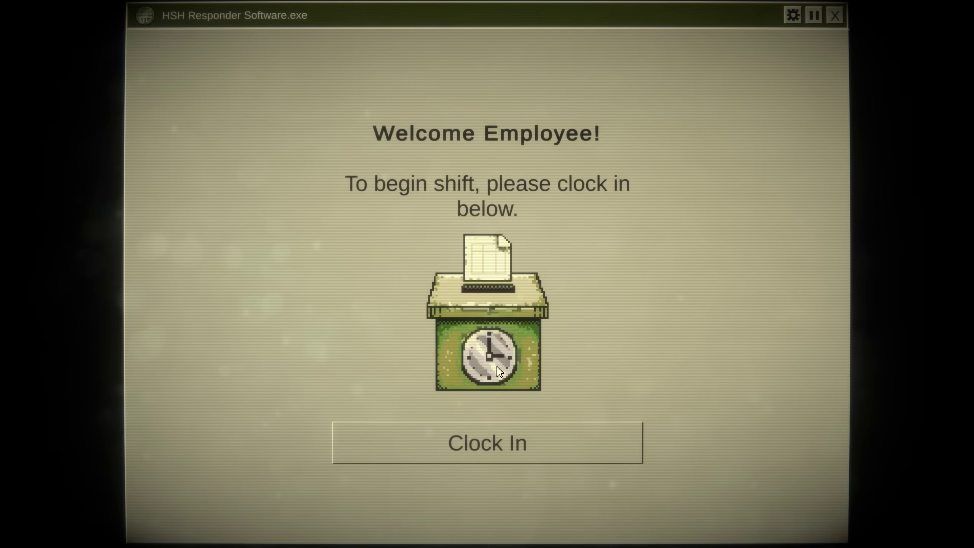
# - Clock in to start the shift and wait for the first incoming call
pyautogui.click(500, 432)
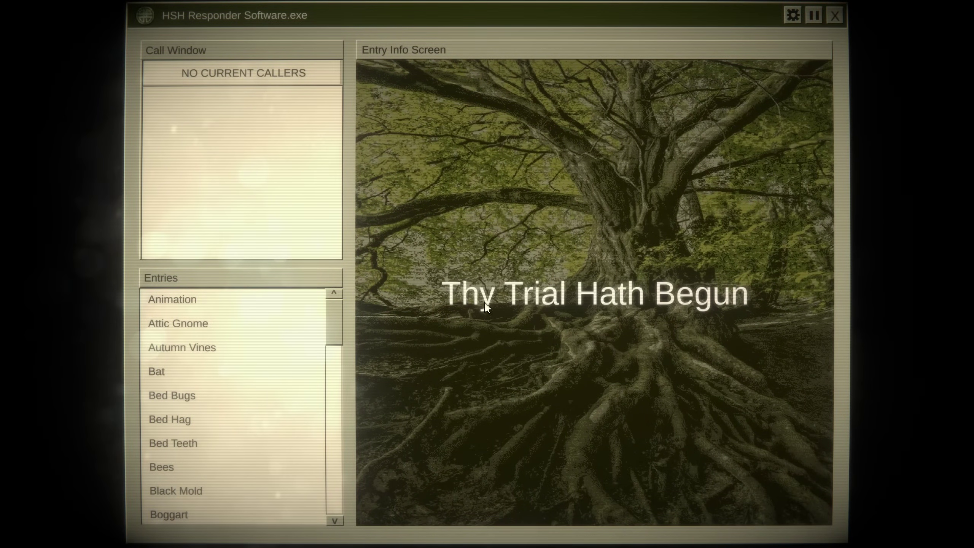
pyautogui.scroll(-4, 334, 301)
pyautogui.scroll(4, 332, 305)
pyautogui.moveTo(335, 309)
pyautogui.mouseDown()
pyautogui.moveTo(343, 357)
pyautogui.moveTo(331, 467)
pyautogui.moveTo(325, 304)
pyautogui.mouseUp()
pyautogui.moveTo(327, 304); pyautogui.dragTo(332, 345)
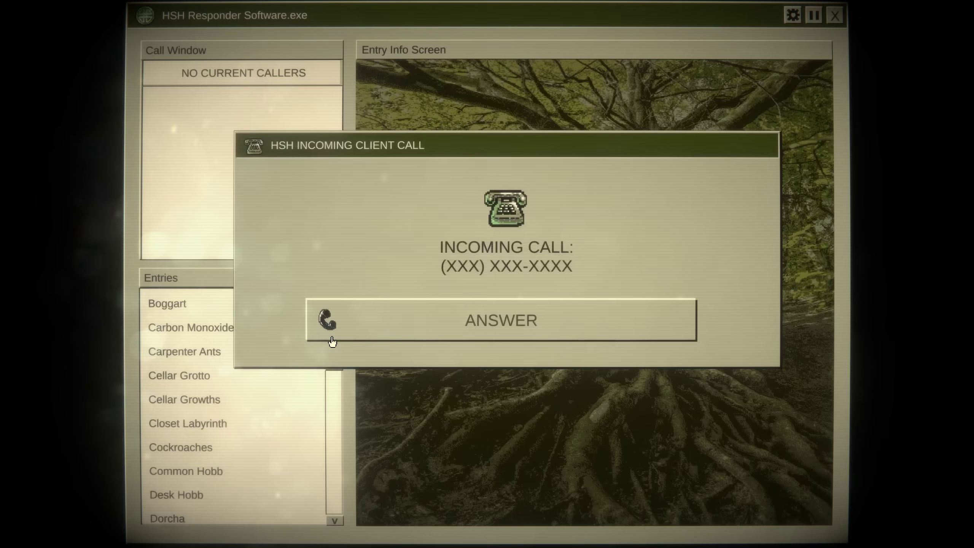
# - Answer the caller asking what follows their Queen and put them on hold
pyautogui.click(465, 329)
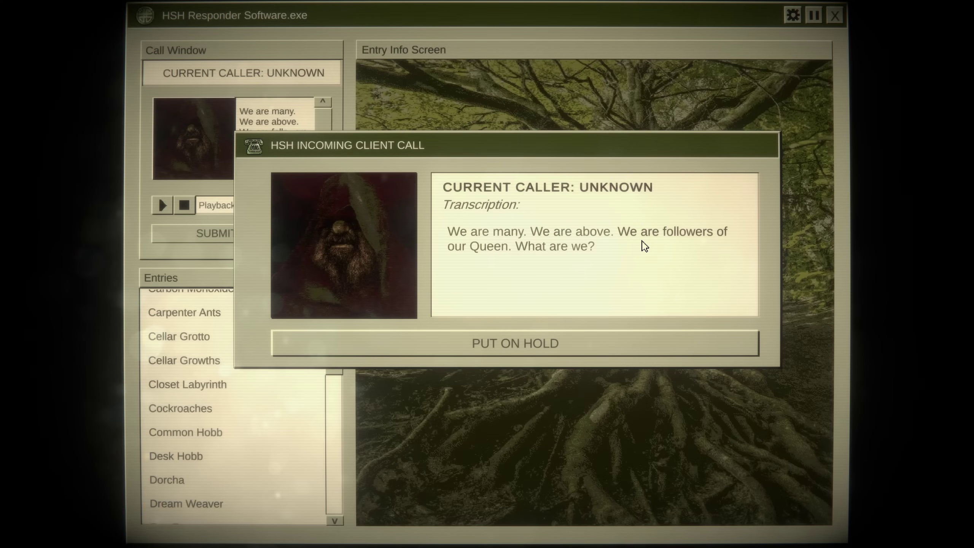
pyautogui.click(539, 346)
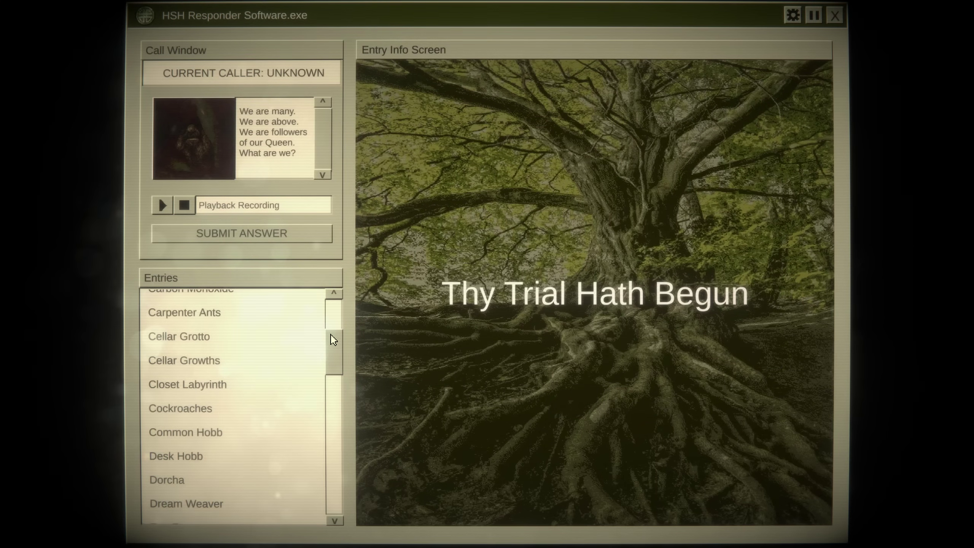
pyautogui.moveTo(335, 338)
pyautogui.mouseDown()
pyautogui.moveTo(338, 449)
pyautogui.moveTo(335, 305)
pyautogui.mouseUp()
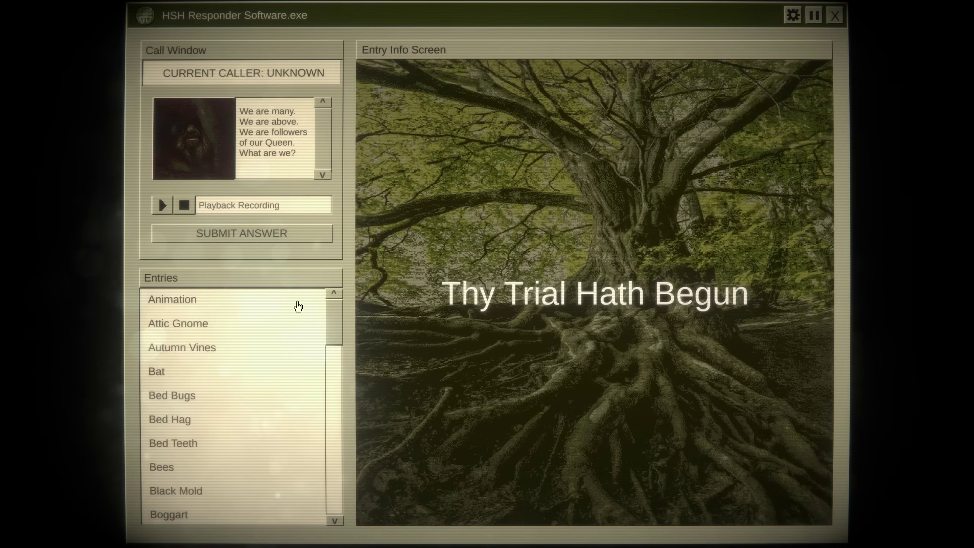
pyautogui.scroll(-5, 297, 333)
# - Look up the Bees entry and send the Bees info package to the caller
pyautogui.click(173, 376)
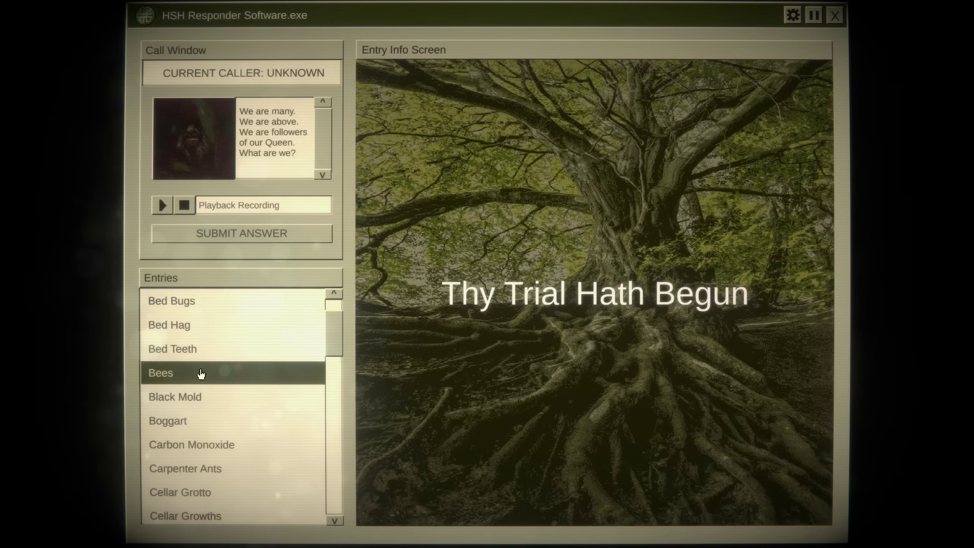
pyautogui.click(235, 234)
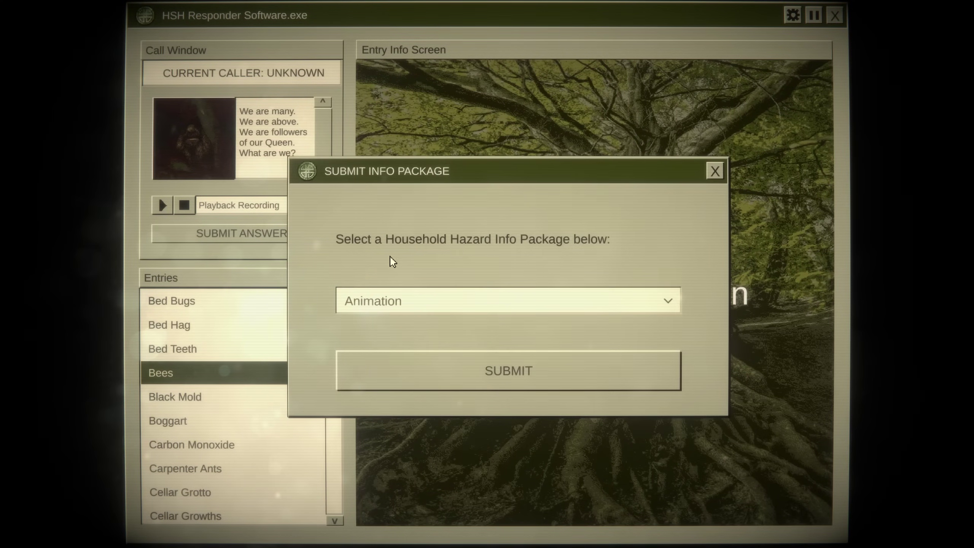
pyautogui.click(668, 301)
pyautogui.scroll(-3, 399, 396)
pyautogui.click(395, 405)
pyautogui.click(475, 374)
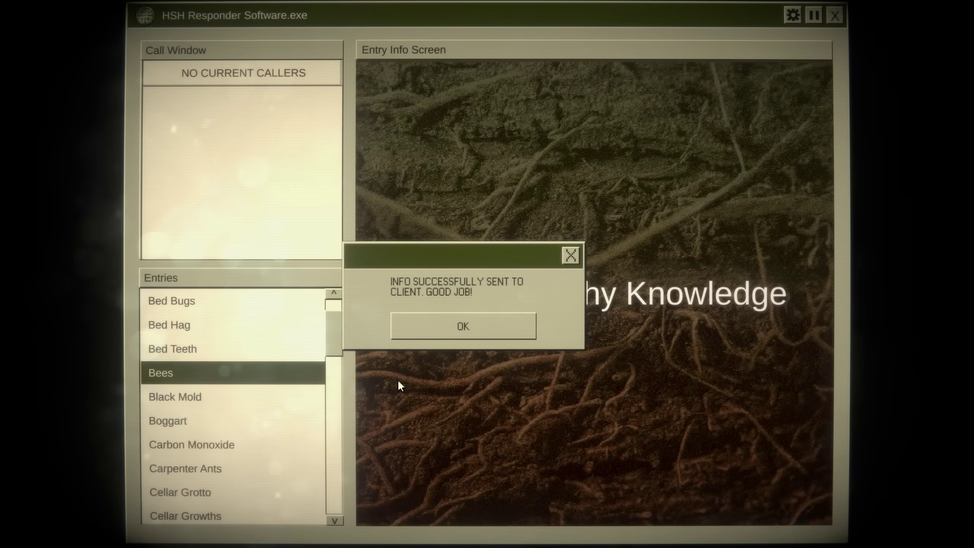
pyautogui.click(437, 327)
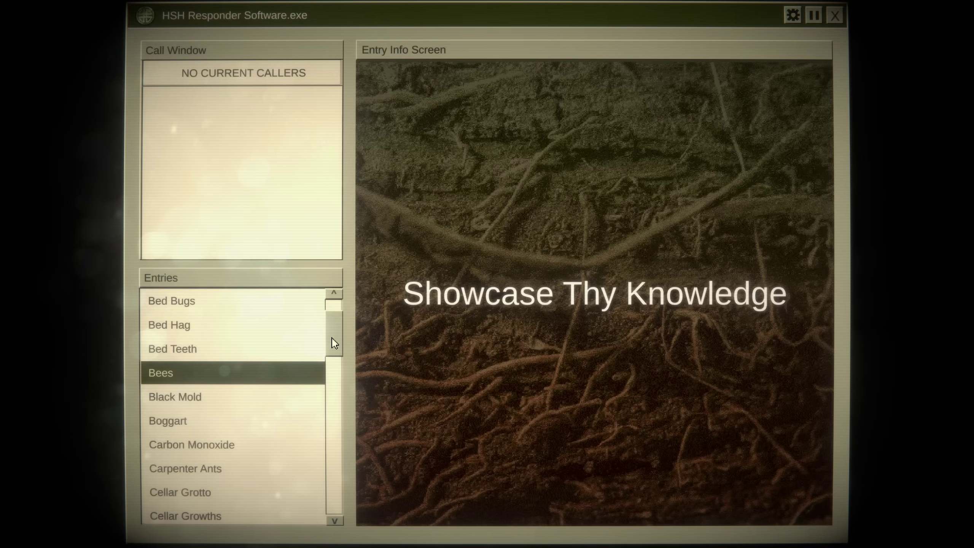
pyautogui.moveTo(334, 343); pyautogui.dragTo(335, 390)
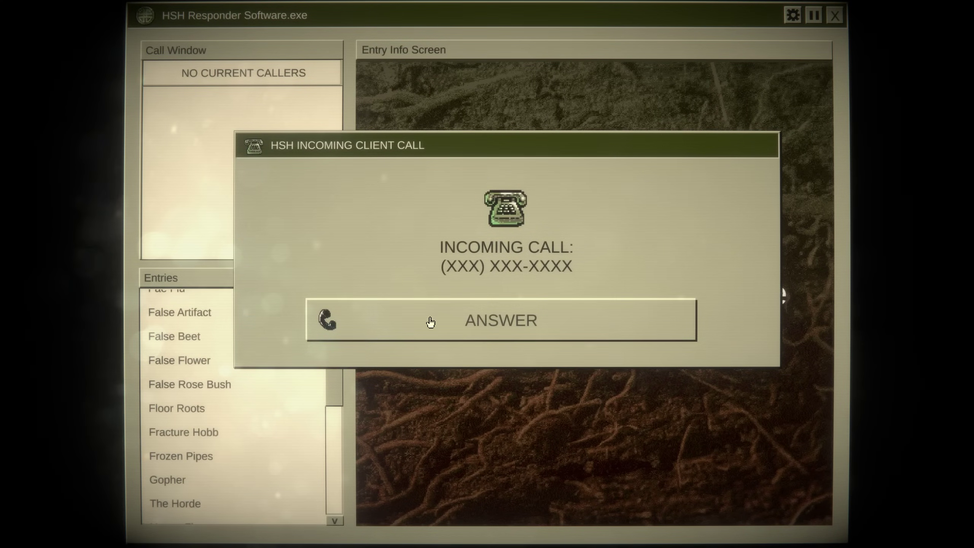
# - Answer the second caller's clattering riddle and put them on hold
pyautogui.click(431, 323)
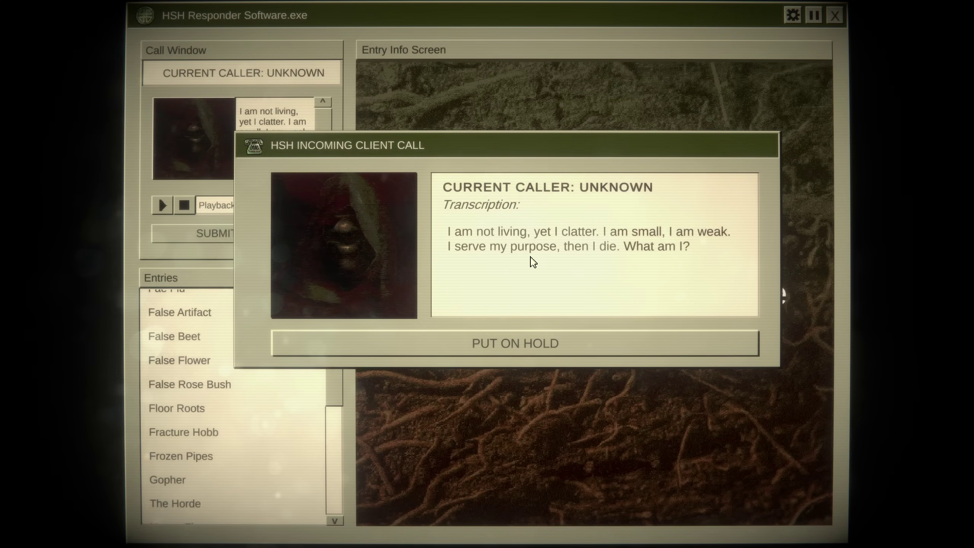
pyautogui.click(518, 352)
pyautogui.moveTo(342, 396)
pyautogui.mouseDown()
pyautogui.moveTo(337, 508)
pyautogui.moveTo(333, 305)
pyautogui.mouseUp()
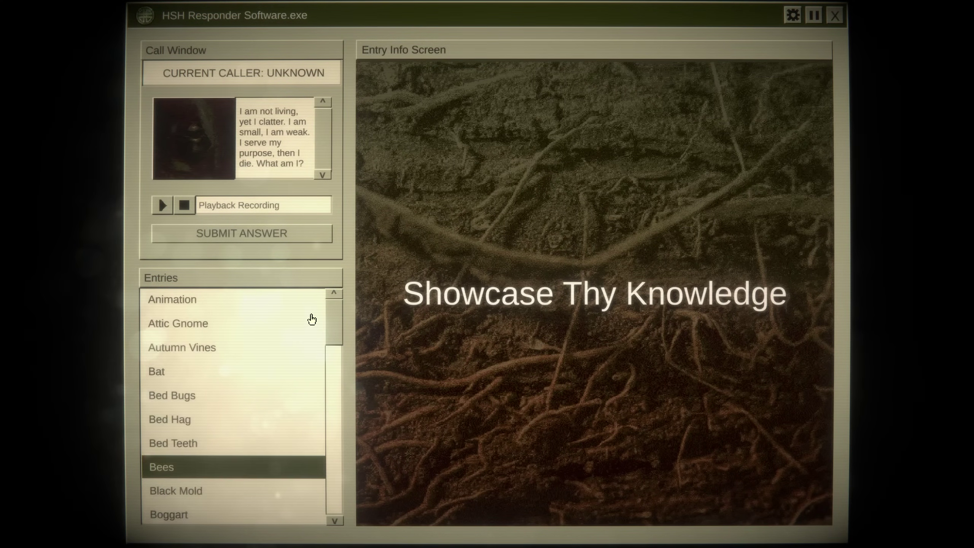
pyautogui.scroll(-1, 209, 392)
pyautogui.scroll(-1, 214, 415)
pyautogui.scroll(-1, 217, 434)
pyautogui.scroll(-1, 232, 449)
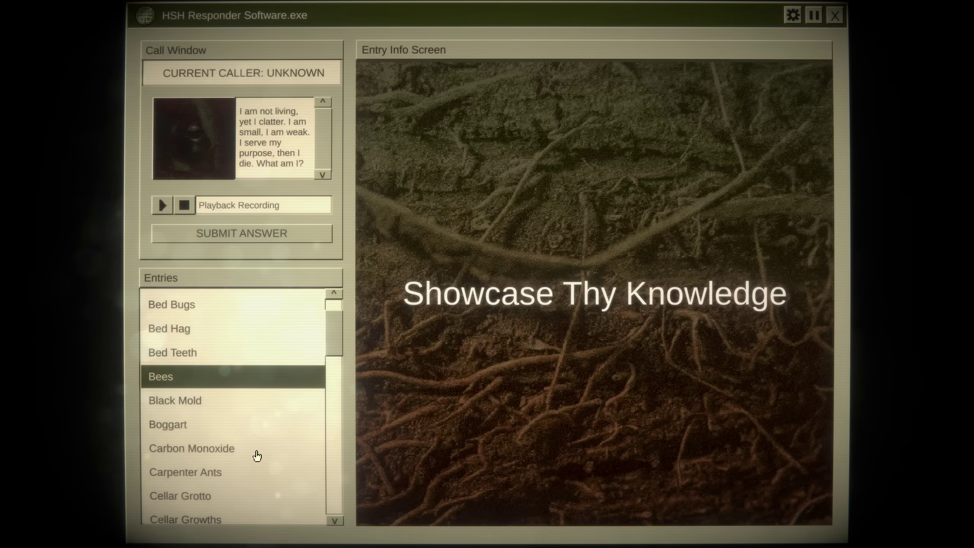
pyautogui.scroll(-1, 257, 456)
pyautogui.scroll(-1, 257, 457)
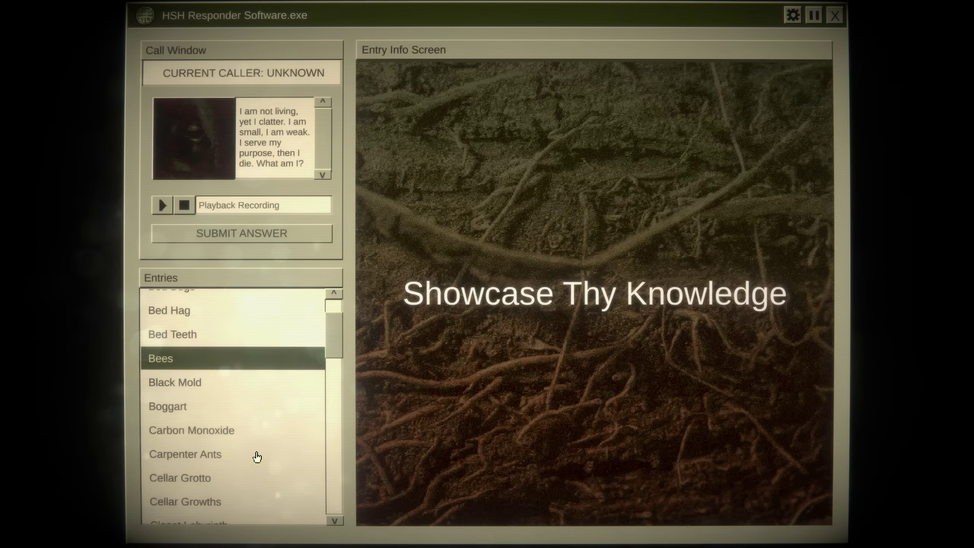
# - Look up Carpenter Ants, Closet Labyrinth, Animation, House Fires, Wood Secretions, Bed Teeth, False Flower, Floor Roots and Reanimation
pyautogui.click(237, 455)
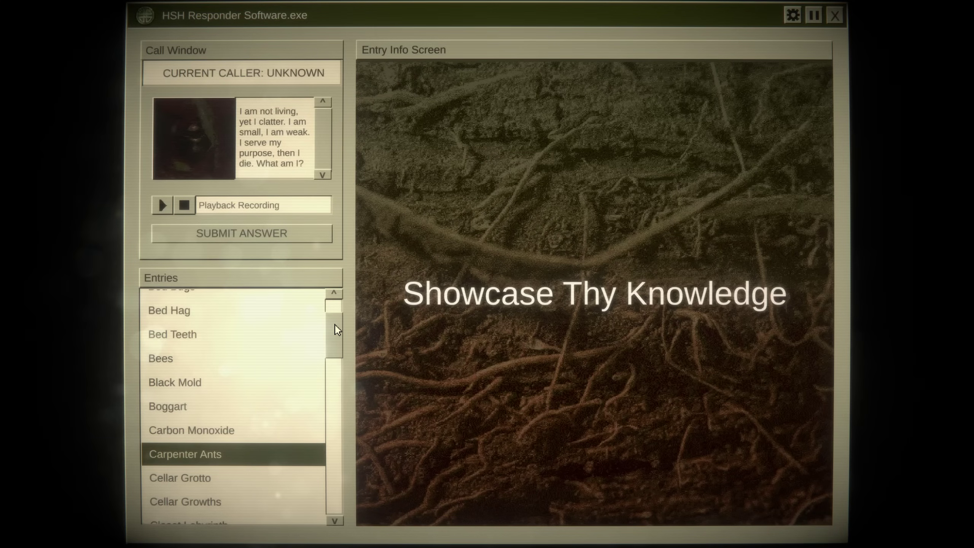
pyautogui.moveTo(337, 329); pyautogui.dragTo(341, 366)
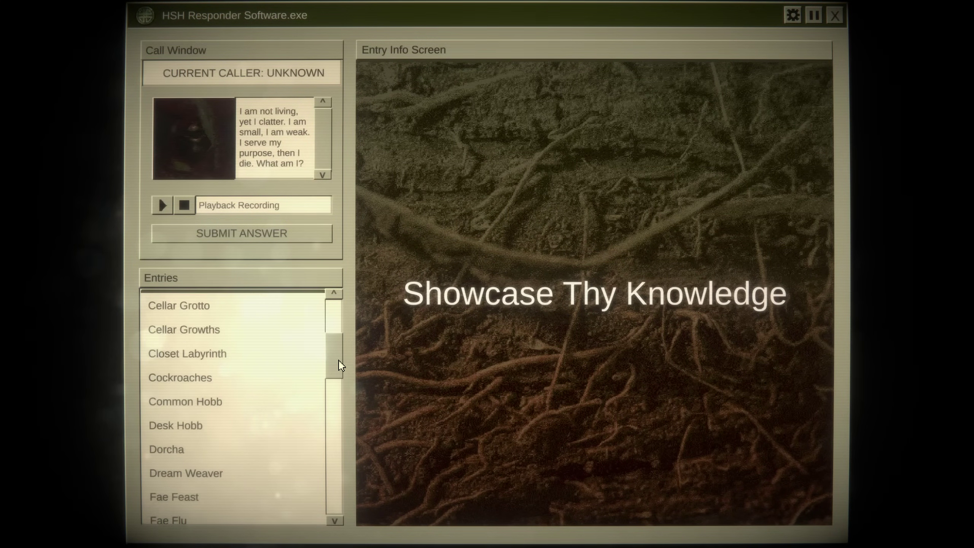
pyautogui.click(240, 359)
pyautogui.moveTo(333, 360); pyautogui.dragTo(332, 496)
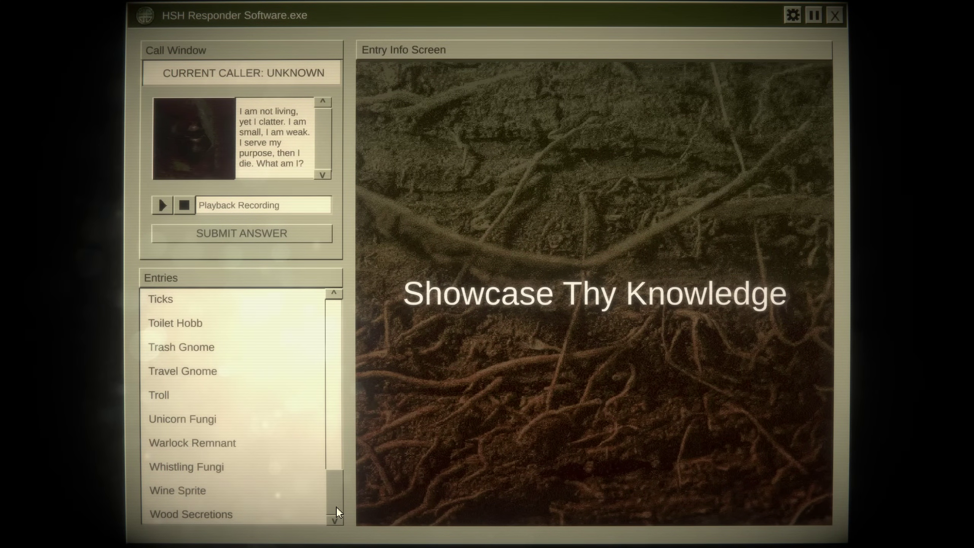
pyautogui.moveTo(337, 508); pyautogui.dragTo(339, 324)
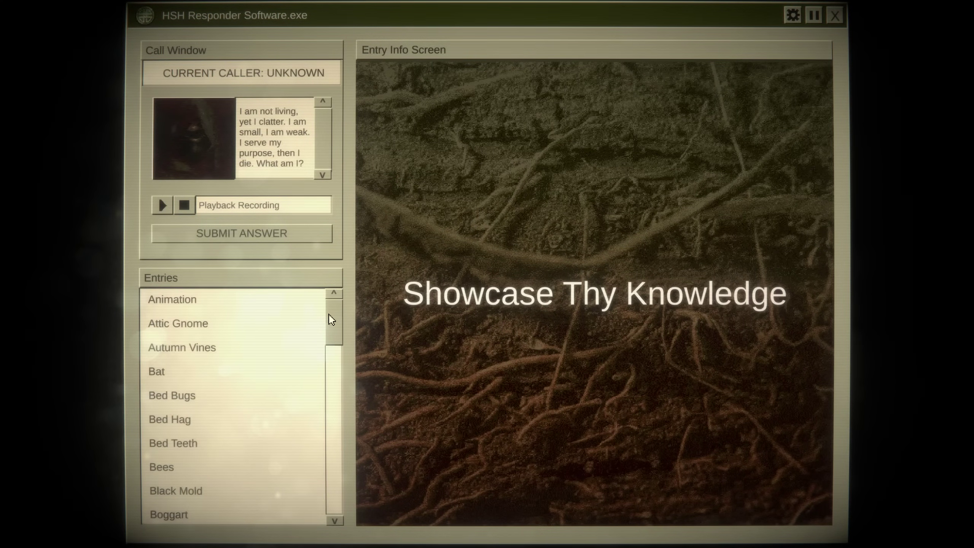
pyautogui.click(211, 304)
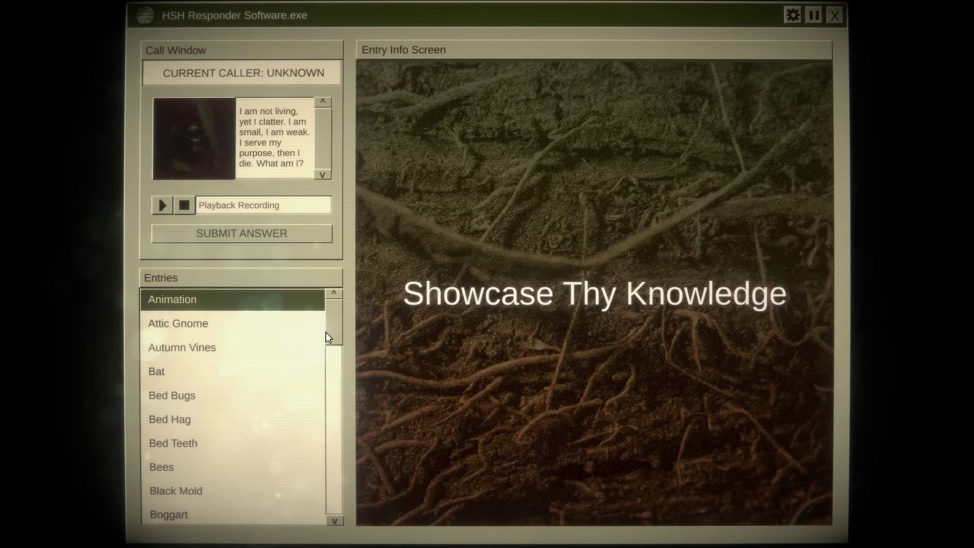
pyautogui.moveTo(330, 335)
pyautogui.mouseDown()
pyautogui.moveTo(336, 307)
pyautogui.moveTo(338, 391)
pyautogui.mouseUp()
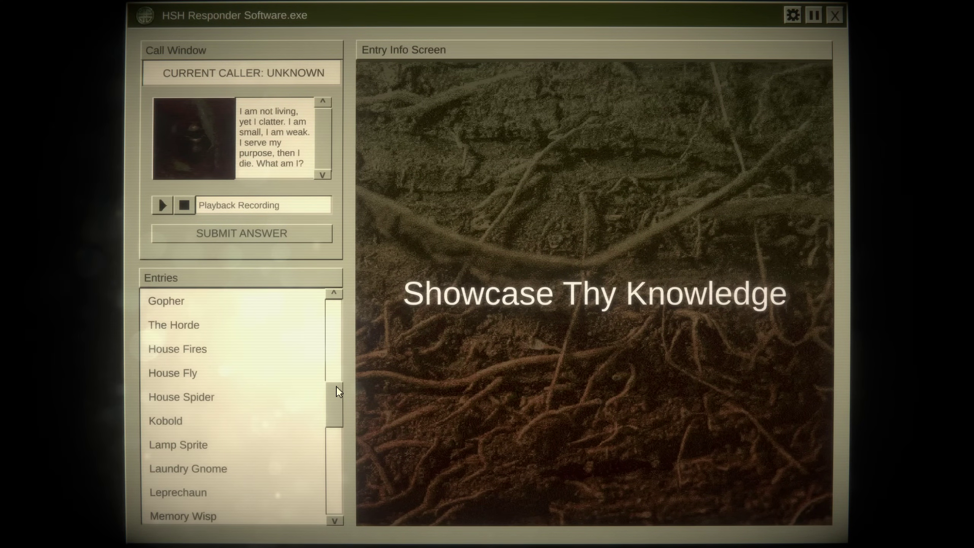
pyautogui.click(190, 352)
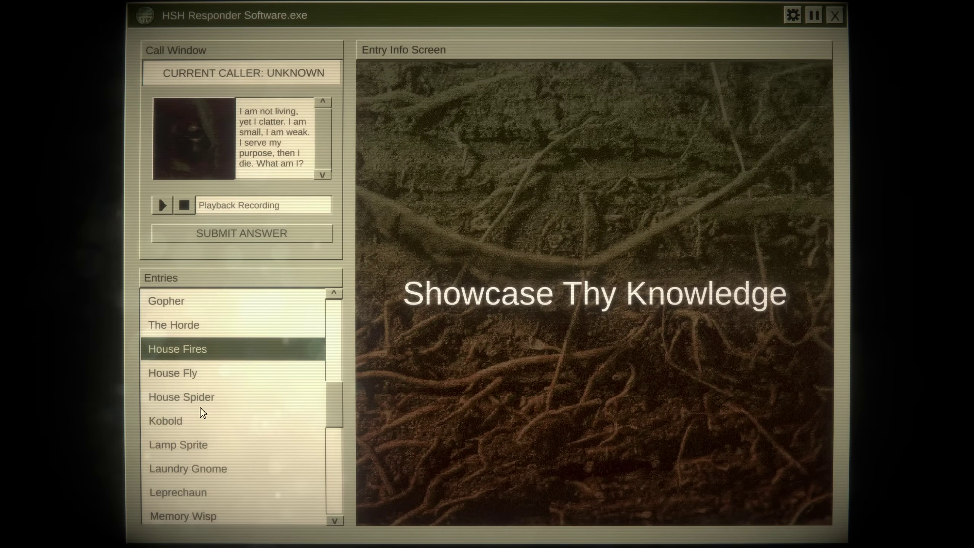
pyautogui.scroll(-2, 214, 411)
pyautogui.scroll(-2, 229, 411)
pyautogui.scroll(-1, 240, 415)
pyautogui.scroll(-2, 241, 415)
pyautogui.scroll(-1, 241, 415)
pyautogui.scroll(-2, 259, 419)
pyautogui.scroll(-1, 304, 431)
pyautogui.scroll(-1, 303, 431)
pyautogui.scroll(-1, 297, 431)
pyautogui.scroll(-1, 296, 431)
pyautogui.scroll(-2, 297, 431)
pyautogui.scroll(-2, 296, 431)
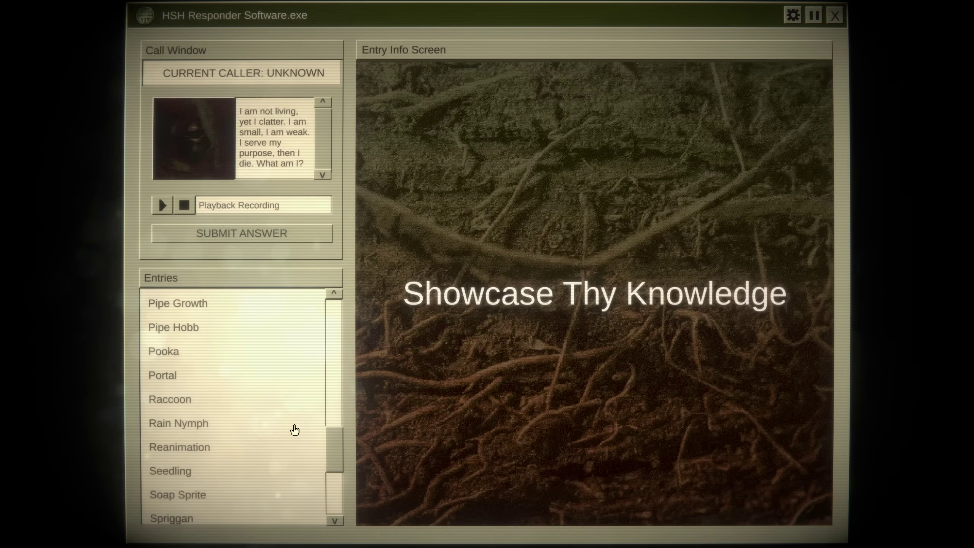
pyautogui.moveTo(333, 455); pyautogui.dragTo(338, 499)
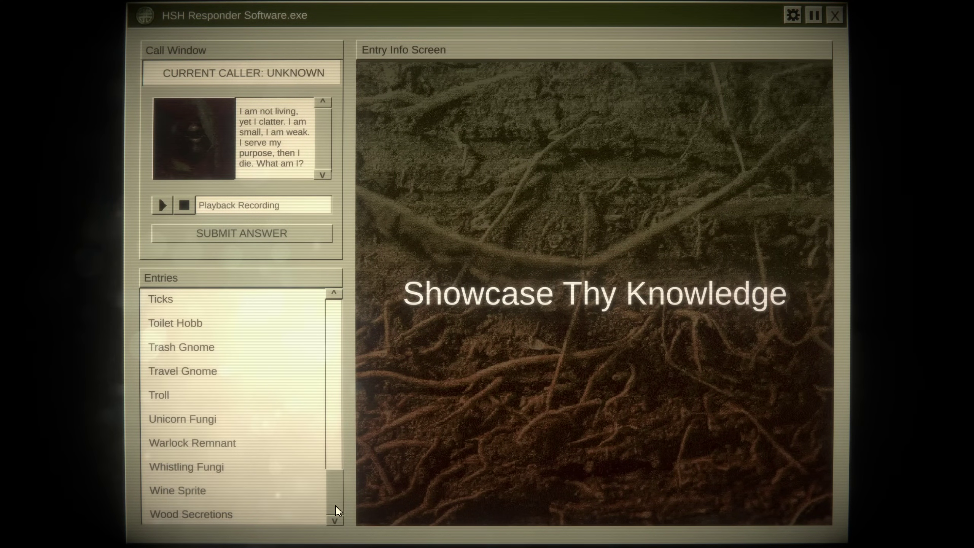
pyautogui.click(228, 512)
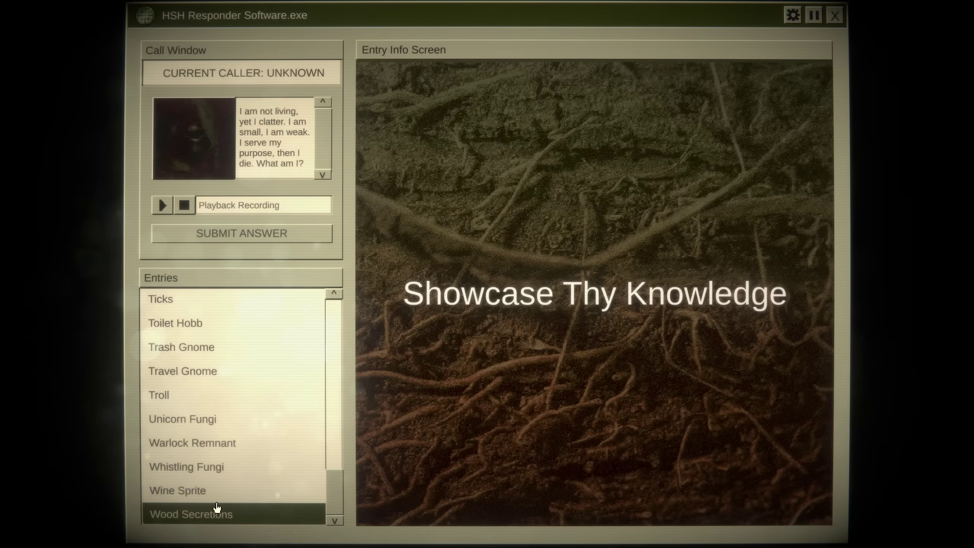
pyautogui.moveTo(331, 499); pyautogui.dragTo(334, 304)
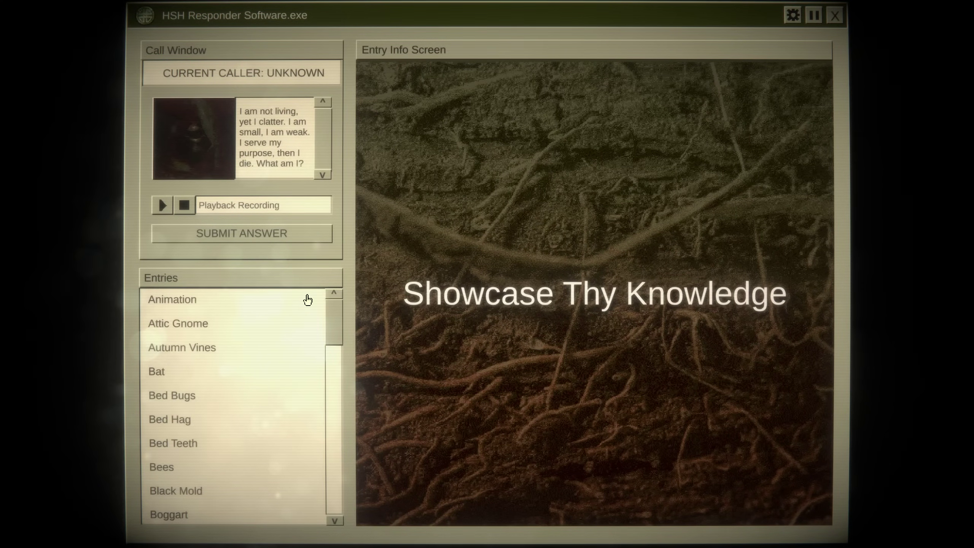
pyautogui.scroll(-3, 219, 377)
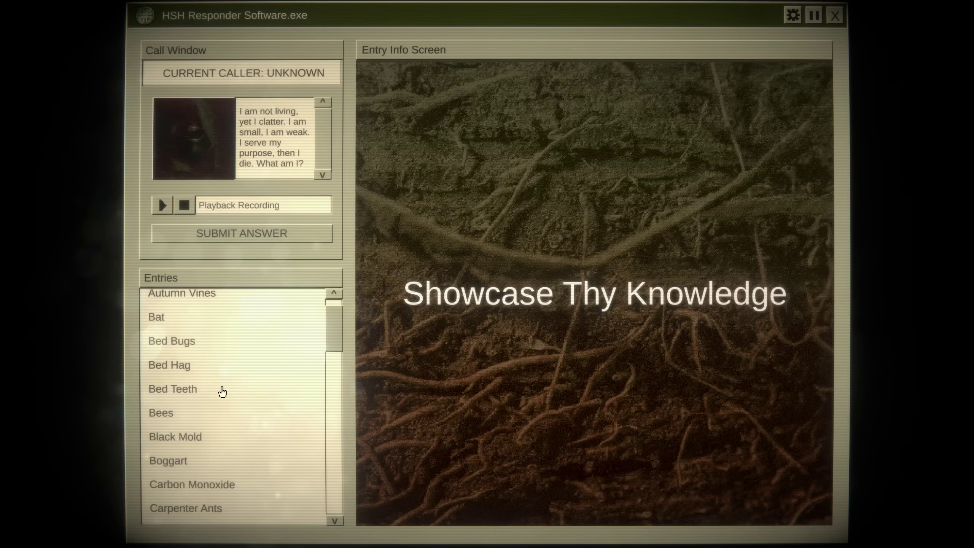
pyautogui.click(223, 391)
pyautogui.scroll(-1, 225, 387)
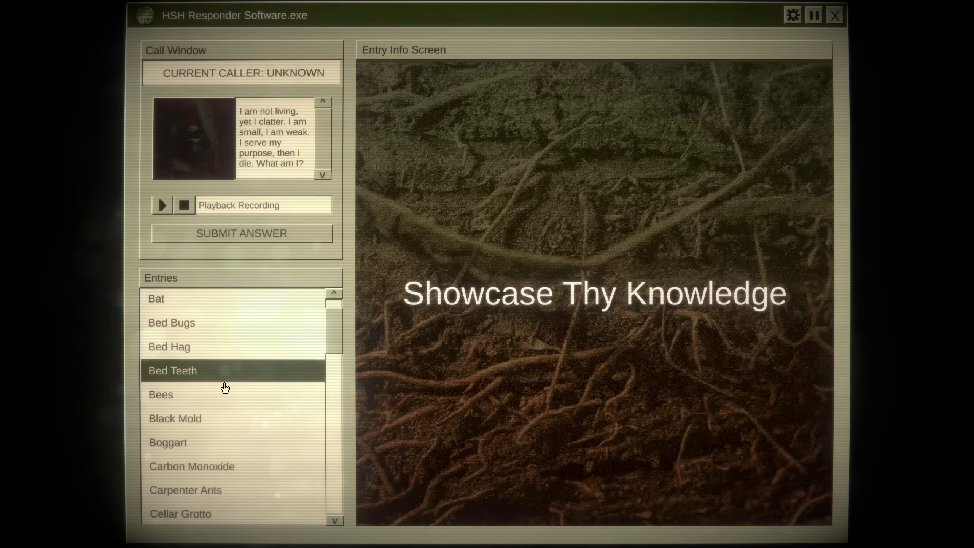
pyautogui.scroll(-1, 225, 387)
pyautogui.scroll(-1, 223, 391)
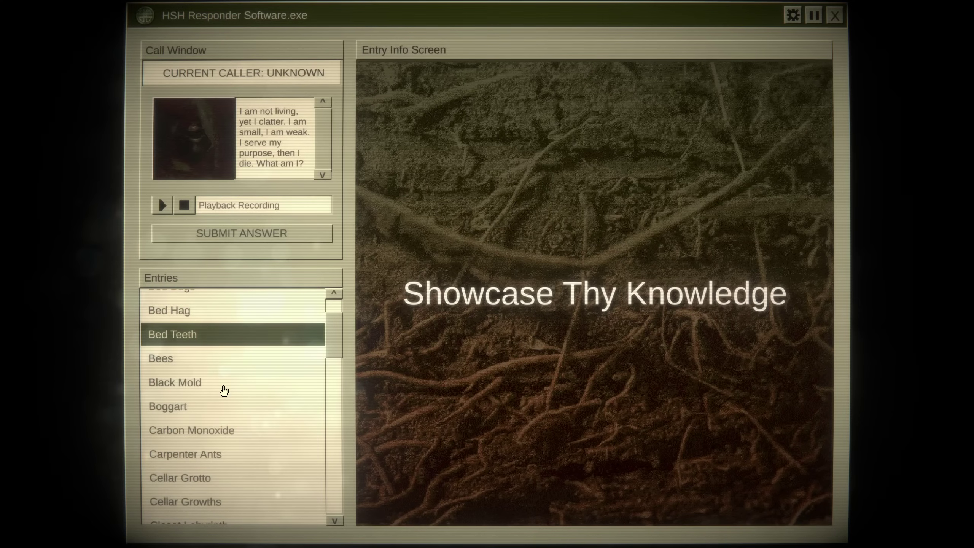
pyautogui.scroll(-1, 223, 391)
pyautogui.scroll(-1, 223, 391)
pyautogui.scroll(-1, 223, 391)
pyautogui.scroll(-1, 223, 389)
pyautogui.scroll(-1, 223, 388)
pyautogui.scroll(-1, 224, 390)
pyautogui.scroll(-1, 223, 389)
pyautogui.scroll(-1, 223, 389)
pyautogui.scroll(-1, 223, 390)
pyautogui.scroll(-1, 223, 389)
pyautogui.scroll(-1, 223, 389)
pyautogui.scroll(-1, 225, 389)
pyautogui.scroll(-1, 225, 389)
pyautogui.scroll(-1, 225, 389)
pyautogui.scroll(-1, 224, 389)
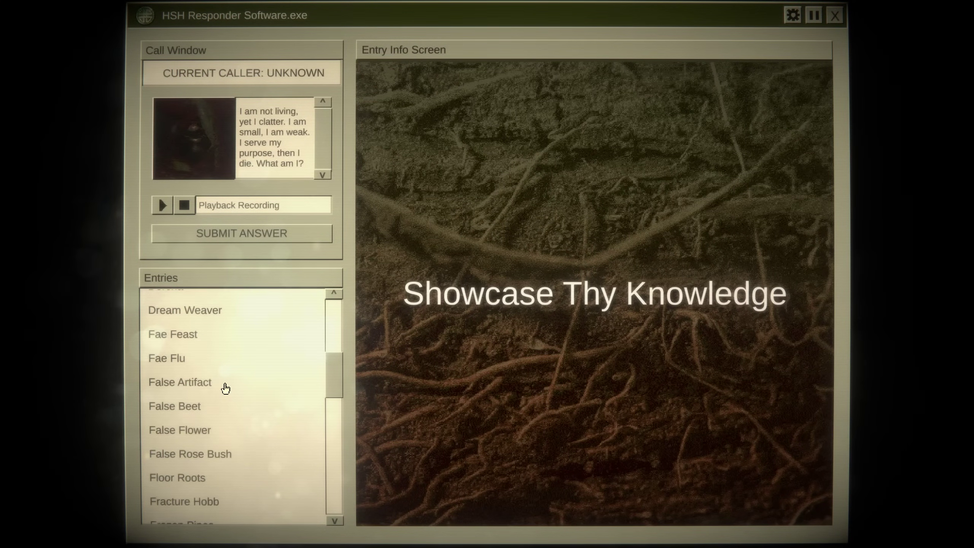
pyautogui.scroll(-1, 225, 388)
pyautogui.scroll(-1, 225, 388)
pyautogui.scroll(-1, 224, 388)
pyautogui.scroll(-1, 224, 388)
pyautogui.scroll(-1, 225, 389)
pyautogui.scroll(-1, 225, 389)
pyautogui.scroll(-1, 225, 389)
pyautogui.scroll(-1, 225, 389)
pyautogui.scroll(-1, 224, 388)
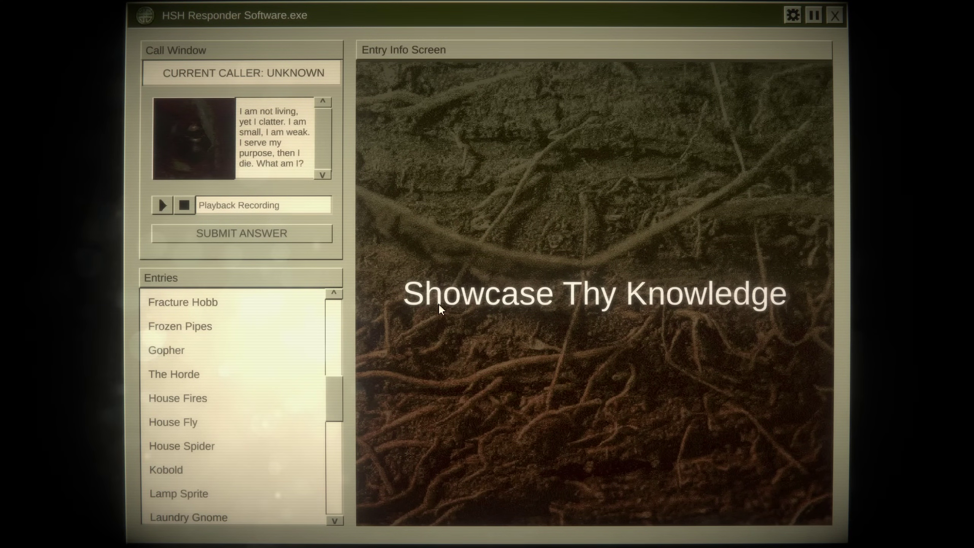
pyautogui.scroll(-1, 282, 418)
pyautogui.scroll(-1, 271, 409)
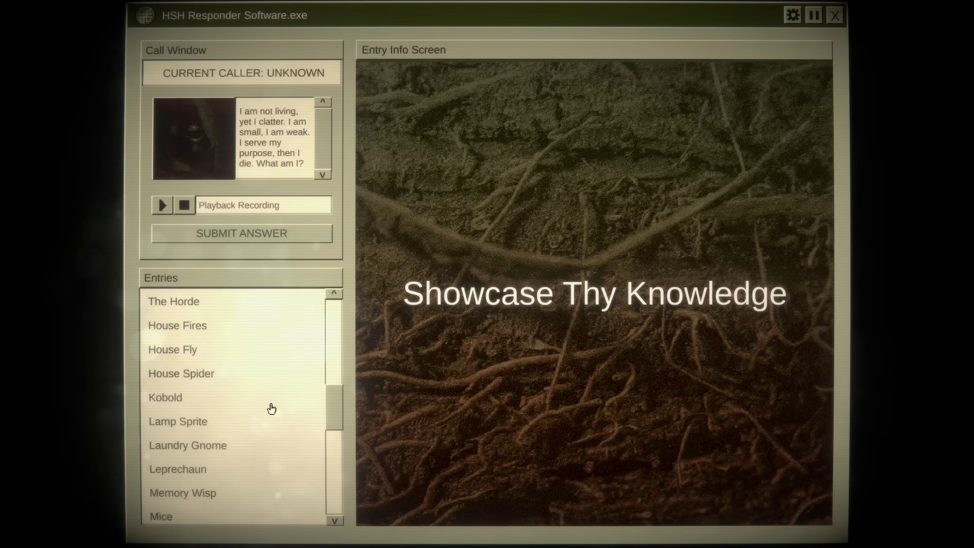
pyautogui.scroll(-2, 271, 409)
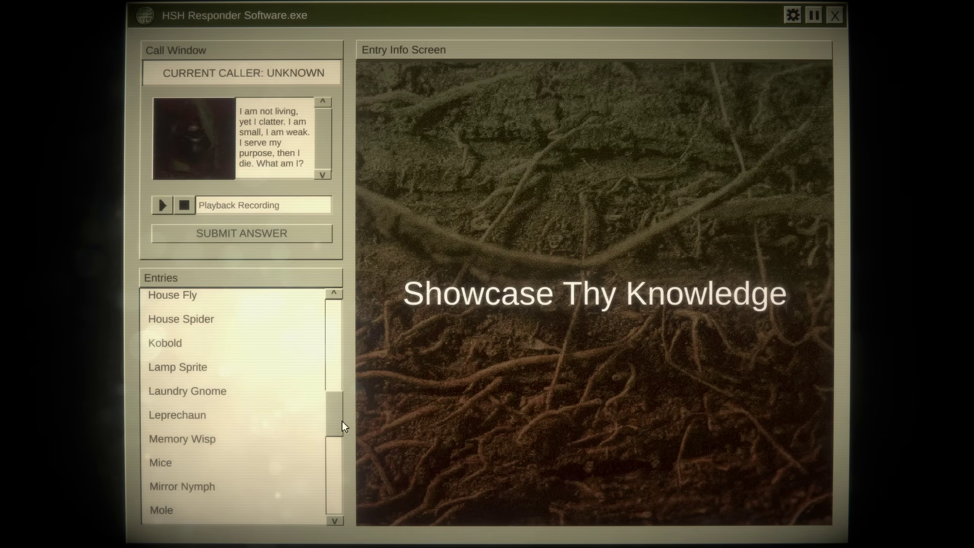
pyautogui.moveTo(343, 425)
pyautogui.mouseDown()
pyautogui.moveTo(353, 502)
pyautogui.moveTo(361, 322)
pyautogui.mouseUp()
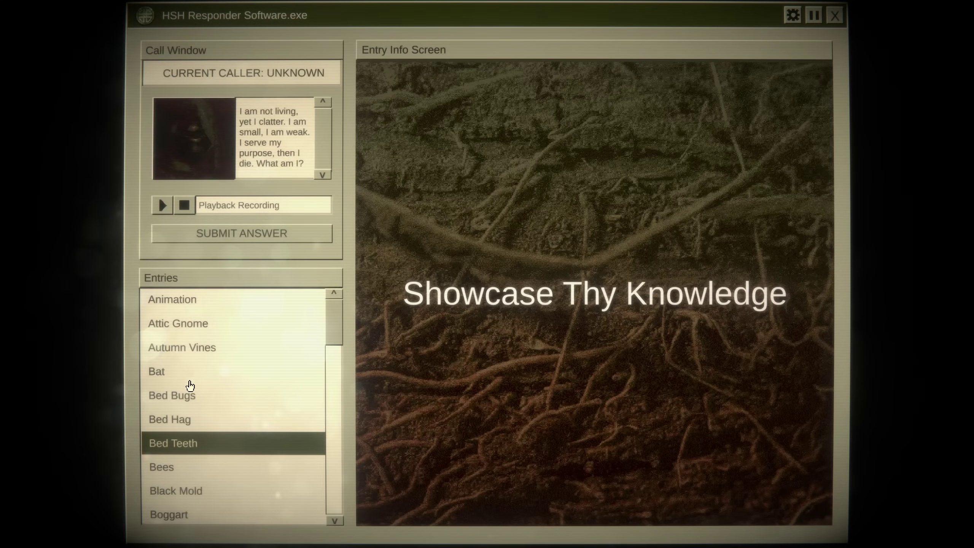
pyautogui.scroll(-1, 202, 359)
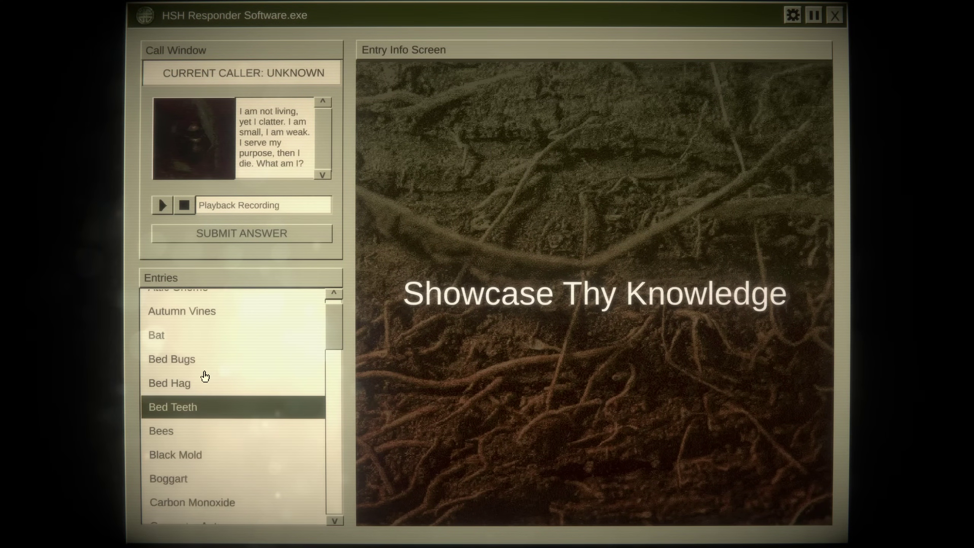
pyautogui.scroll(1, 193, 387)
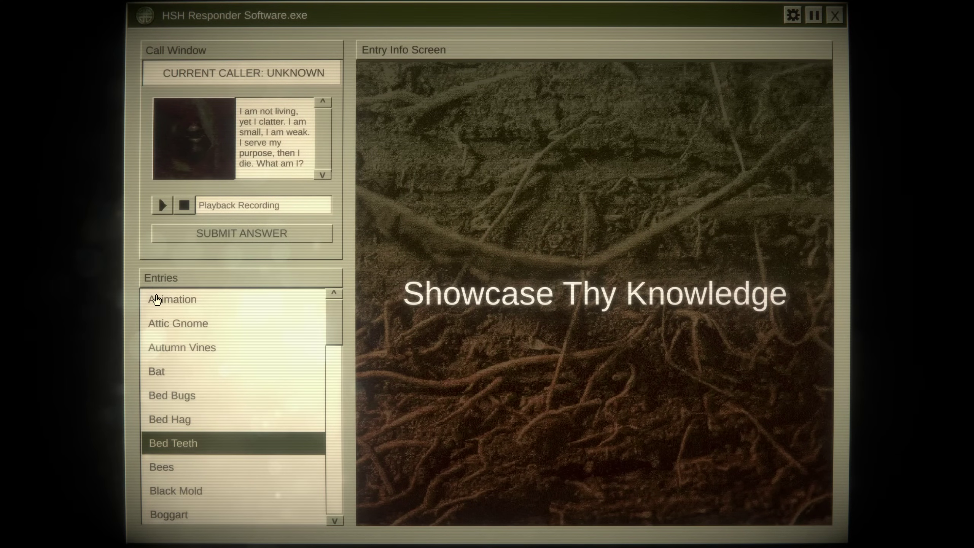
pyautogui.click(158, 301)
pyautogui.scroll(-3, 251, 365)
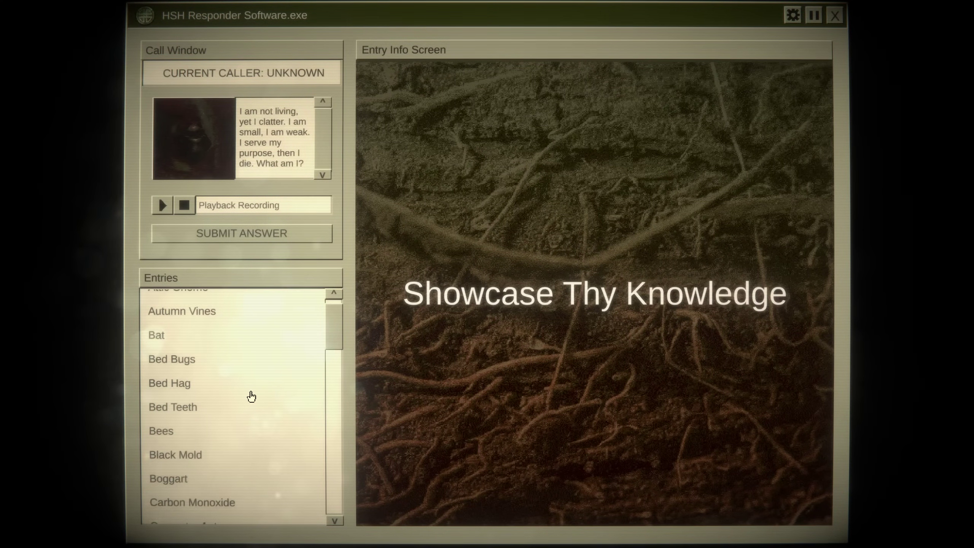
pyautogui.scroll(-2, 244, 403)
pyautogui.scroll(-1, 241, 411)
pyautogui.scroll(-1, 232, 408)
pyautogui.scroll(-1, 233, 408)
pyautogui.scroll(-1, 233, 408)
pyautogui.scroll(-2, 232, 408)
pyautogui.scroll(-1, 232, 408)
pyautogui.scroll(-2, 232, 409)
pyautogui.scroll(-1, 235, 419)
pyautogui.scroll(-1, 238, 423)
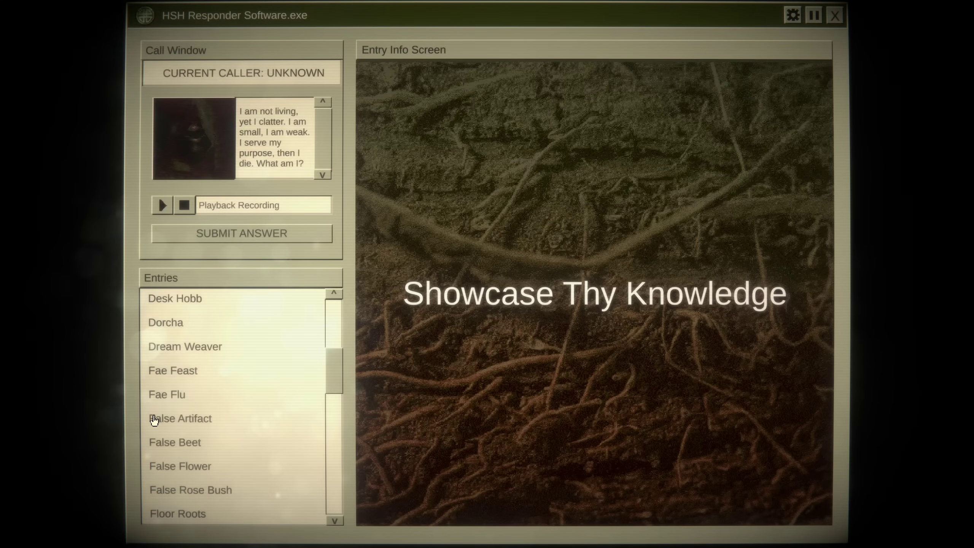
pyautogui.scroll(-1, 210, 443)
pyautogui.scroll(-1, 210, 442)
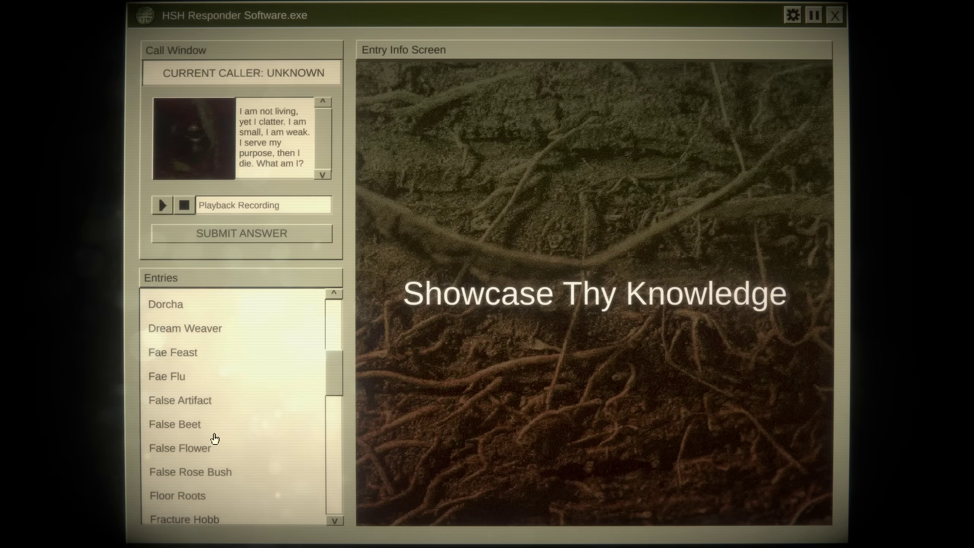
pyautogui.scroll(-1, 214, 438)
pyautogui.click(210, 443)
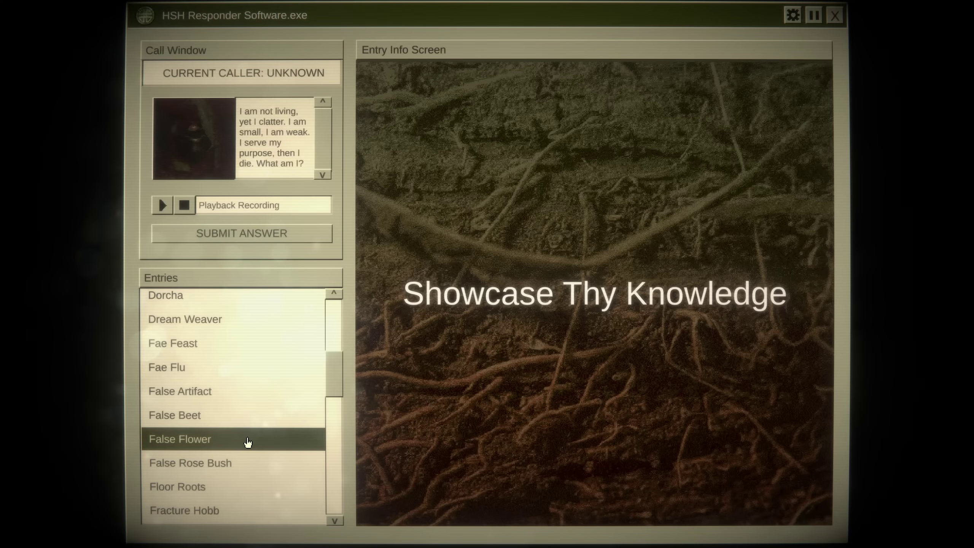
pyautogui.scroll(-1, 246, 442)
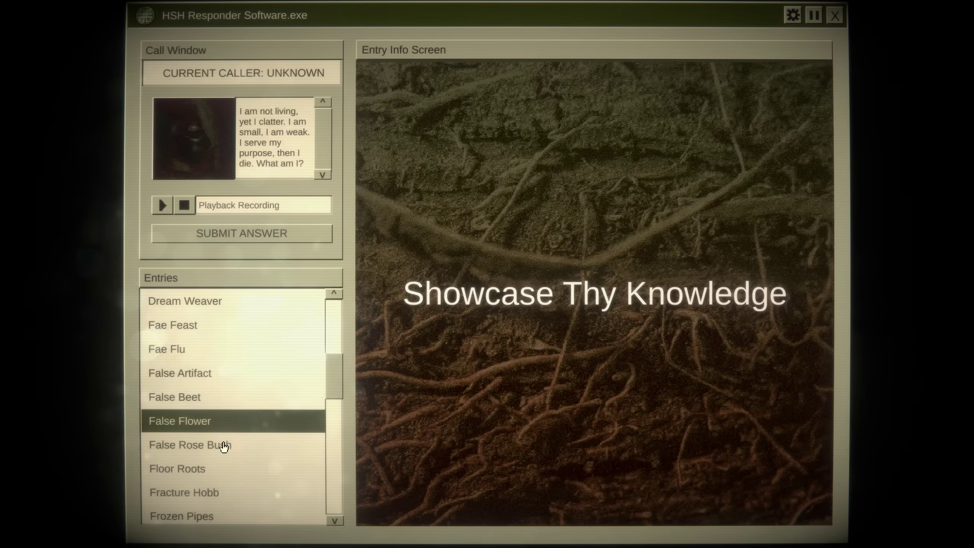
pyautogui.click(204, 474)
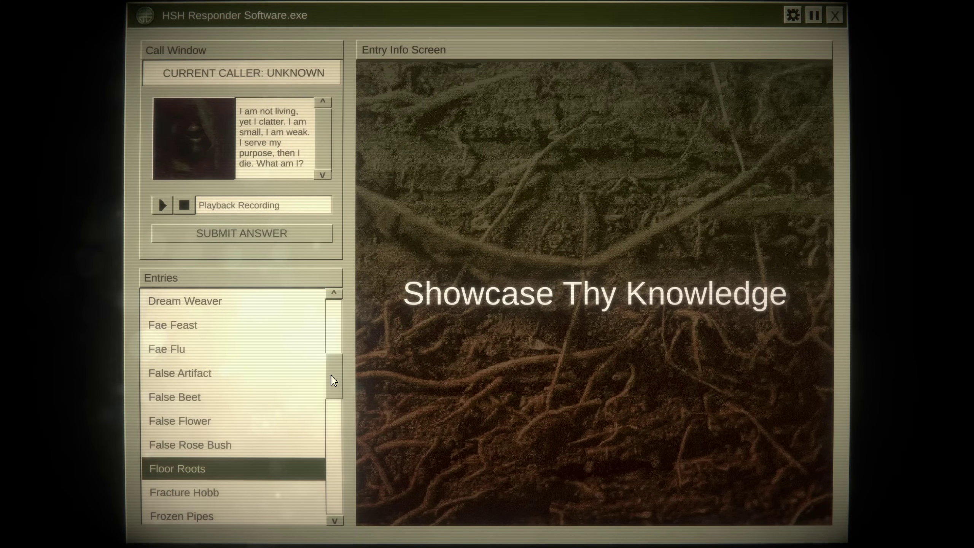
pyautogui.moveTo(333, 380)
pyautogui.mouseDown()
pyautogui.moveTo(350, 431)
pyautogui.moveTo(340, 378)
pyautogui.mouseUp()
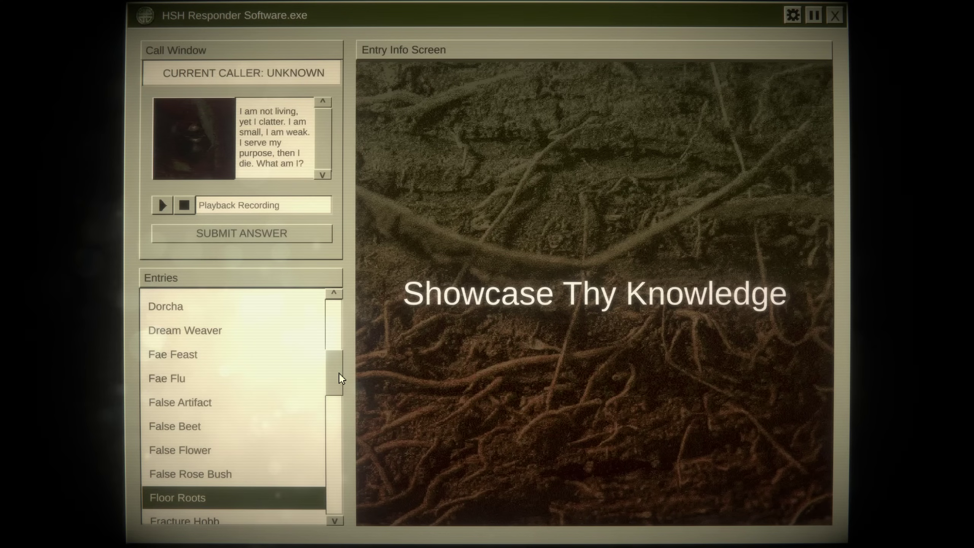
pyautogui.click(205, 455)
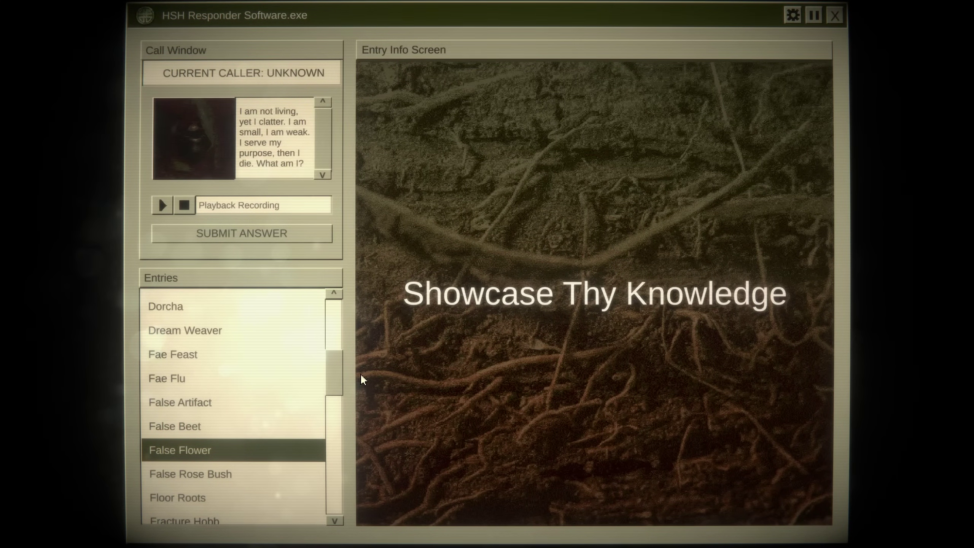
pyautogui.moveTo(337, 382)
pyautogui.mouseDown()
pyautogui.moveTo(342, 484)
pyautogui.moveTo(341, 460)
pyautogui.mouseUp()
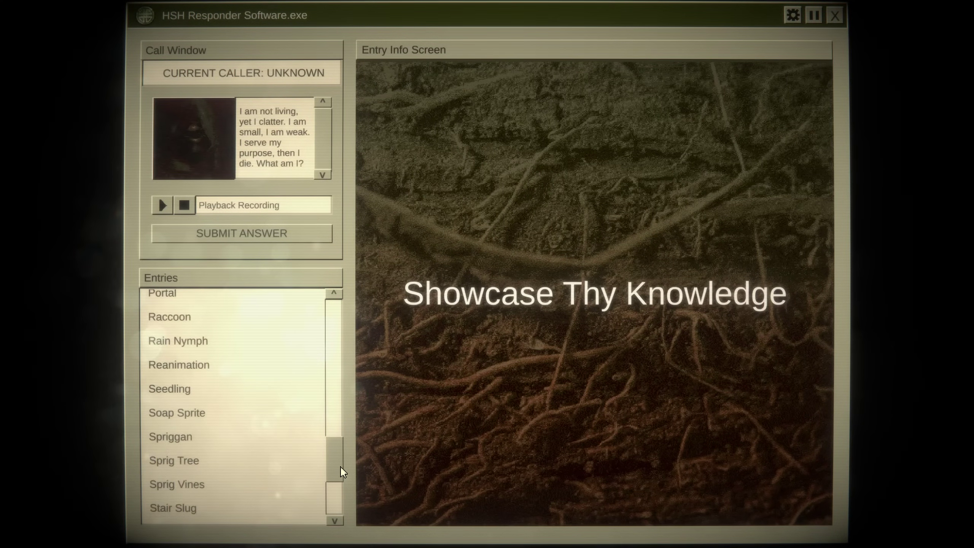
pyautogui.click(211, 416)
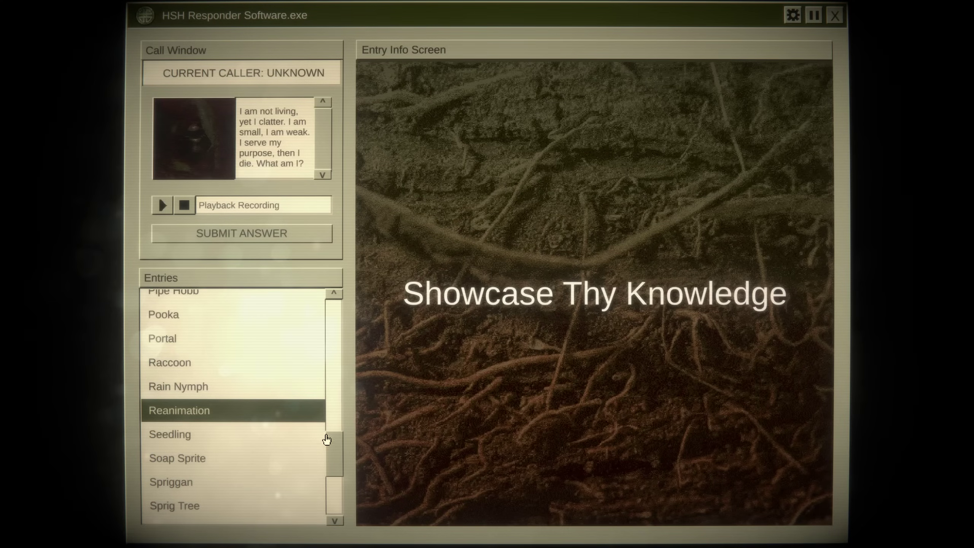
pyautogui.moveTo(336, 464)
pyautogui.mouseDown()
pyautogui.moveTo(334, 456)
pyautogui.moveTo(335, 468)
pyautogui.mouseUp()
# - Browse the Submit Info Package list and close it, leaving Animation selected
pyautogui.click(207, 244)
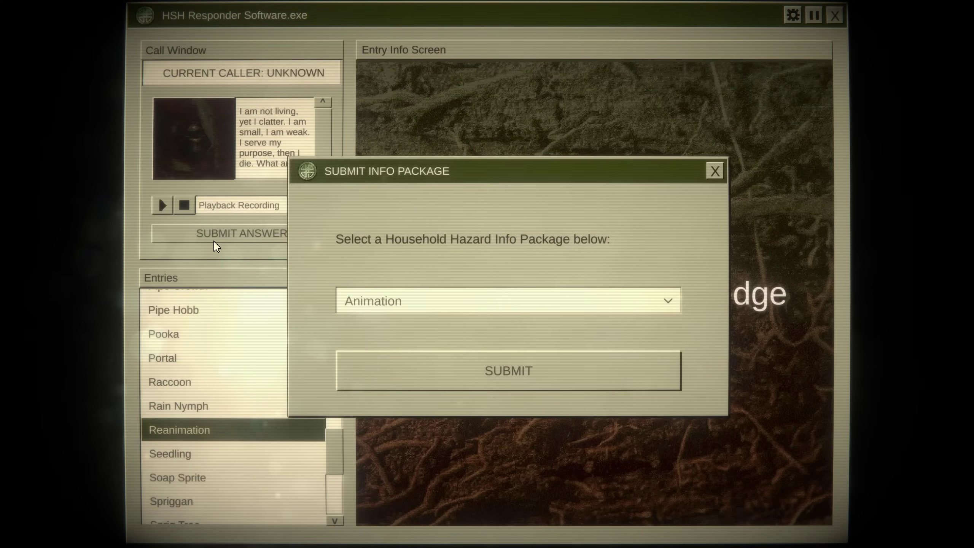
pyautogui.click(445, 300)
pyautogui.scroll(-3, 571, 418)
pyautogui.scroll(-4, 570, 418)
pyautogui.scroll(-4, 602, 396)
pyautogui.moveTo(673, 343); pyautogui.dragTo(687, 394)
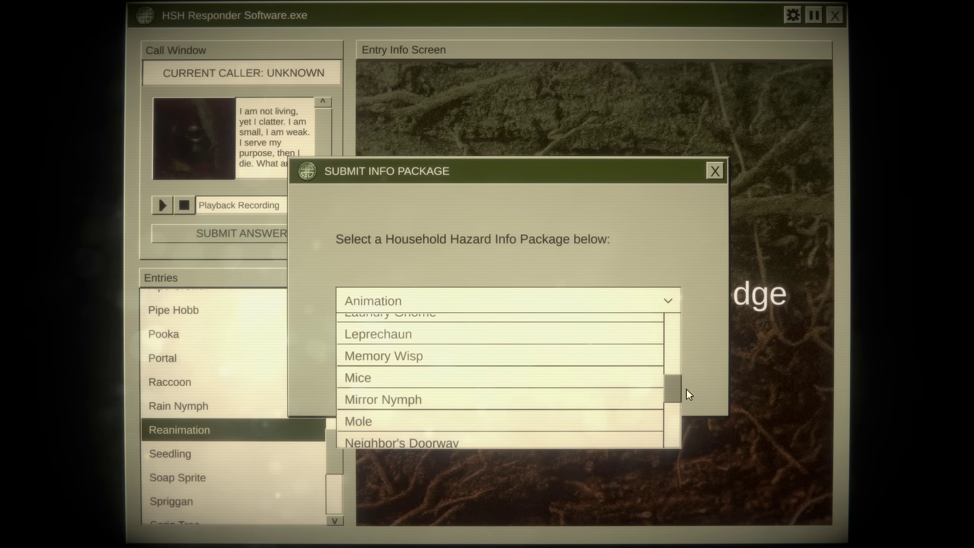
pyautogui.moveTo(687, 394); pyautogui.dragTo(692, 397)
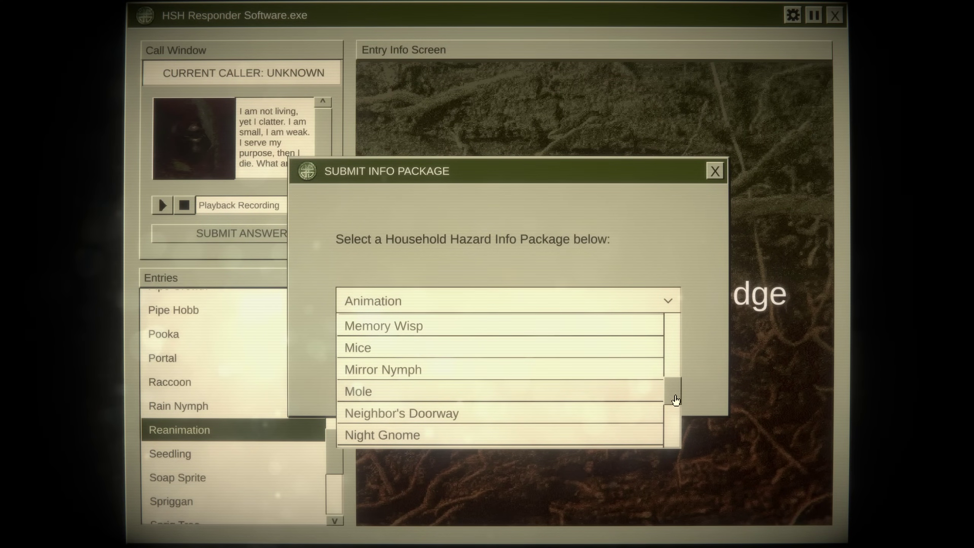
pyautogui.moveTo(675, 397); pyautogui.dragTo(680, 407)
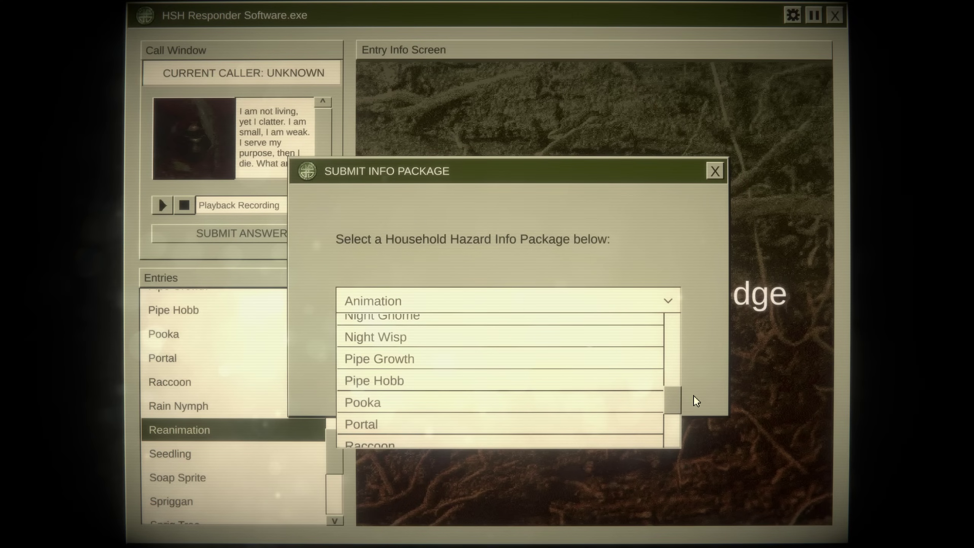
pyautogui.click(715, 386)
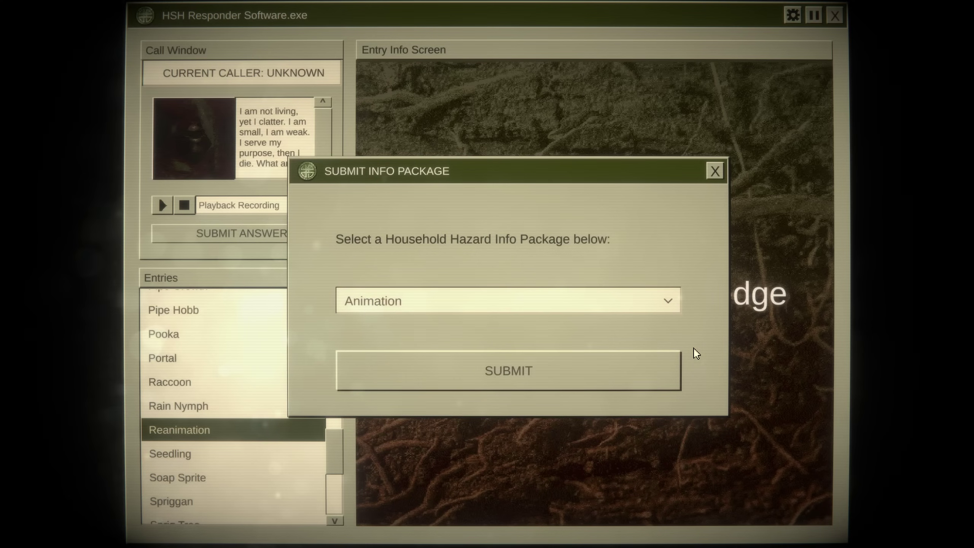
# - Close the submit dialog and look up the Wood Secretions entry
pyautogui.click(717, 169)
pyautogui.scroll(-4, 341, 457)
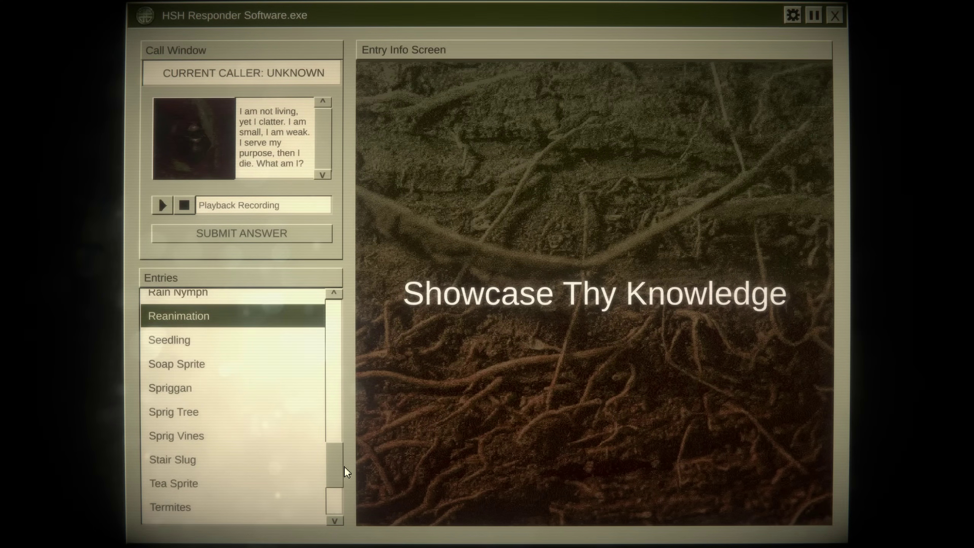
pyautogui.scroll(-3, 344, 466)
pyautogui.scroll(-2, 349, 478)
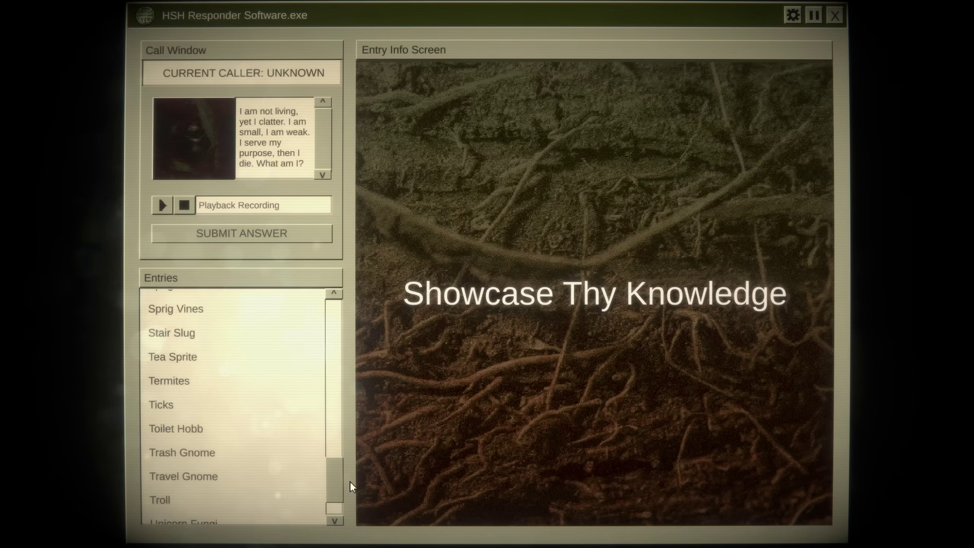
pyautogui.scroll(-2, 350, 480)
pyautogui.scroll(-1, 350, 484)
pyautogui.scroll(-1, 350, 487)
pyautogui.scroll(-1, 351, 490)
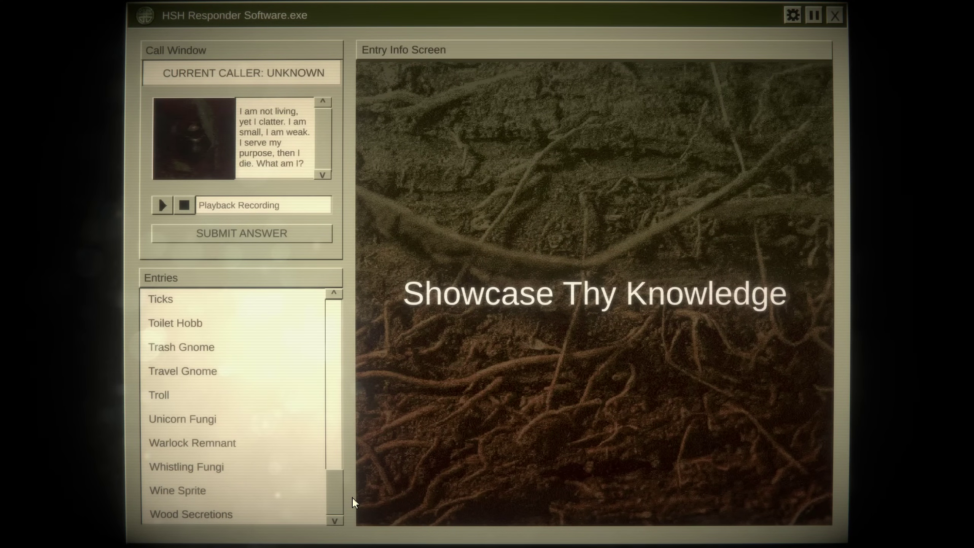
pyautogui.click(279, 517)
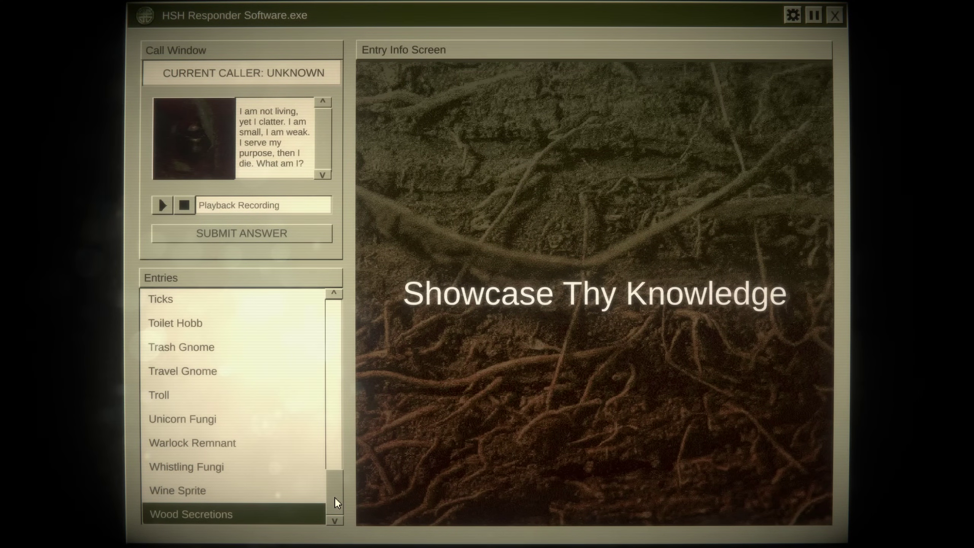
pyautogui.moveTo(335, 496); pyautogui.dragTo(347, 315)
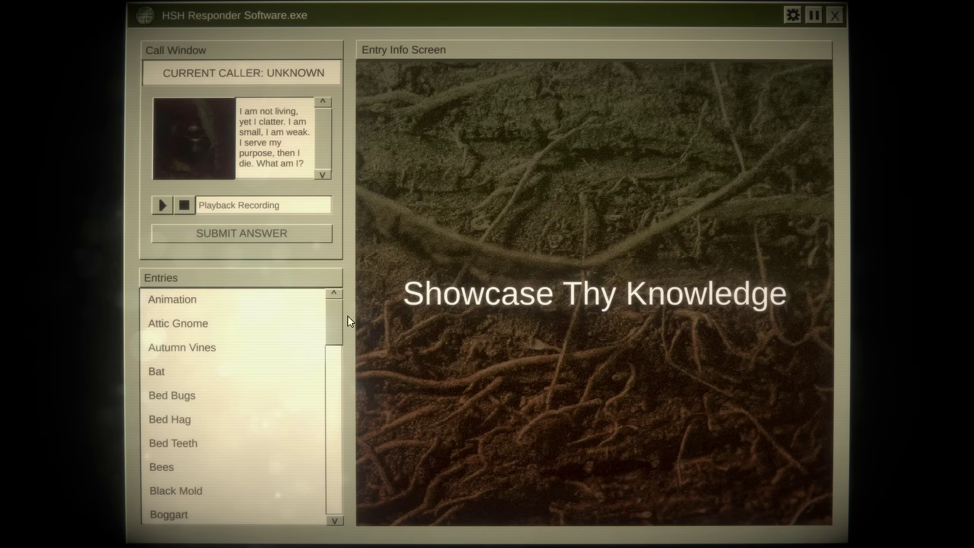
pyautogui.moveTo(356, 324); pyautogui.dragTo(380, 367)
# - Send Wood Secretions as the info package and dismiss the success message
pyautogui.click(235, 242)
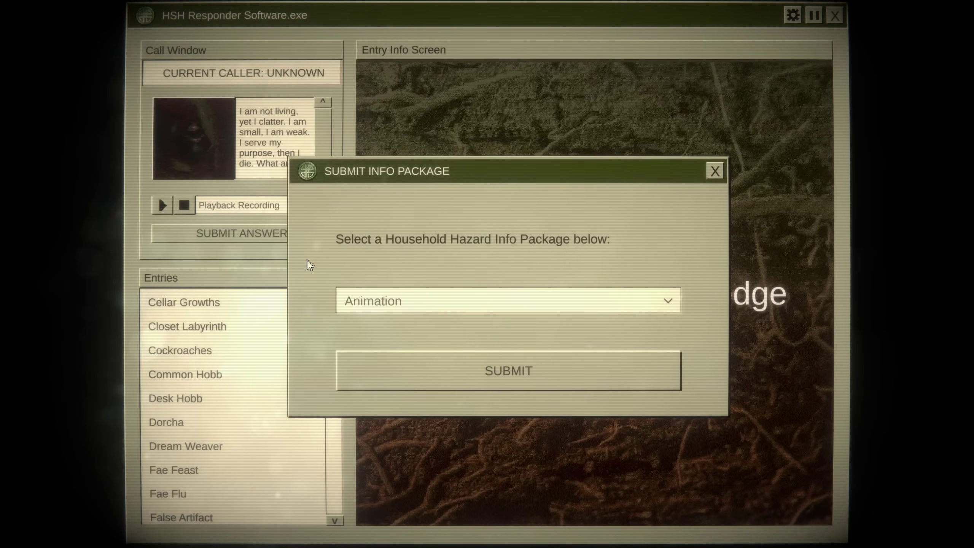
pyautogui.click(668, 301)
pyautogui.moveTo(670, 326); pyautogui.dragTo(677, 449)
pyautogui.click(502, 439)
pyautogui.click(464, 375)
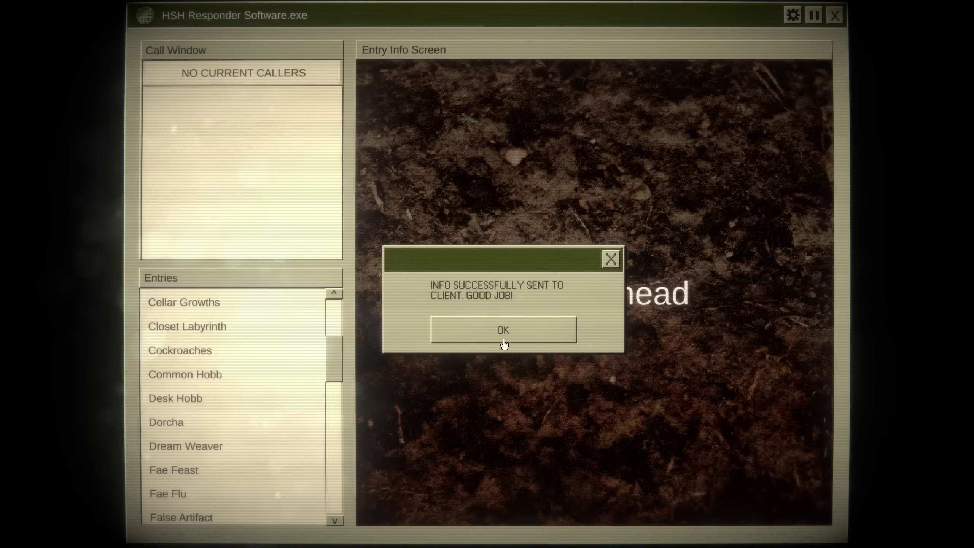
pyautogui.click(499, 330)
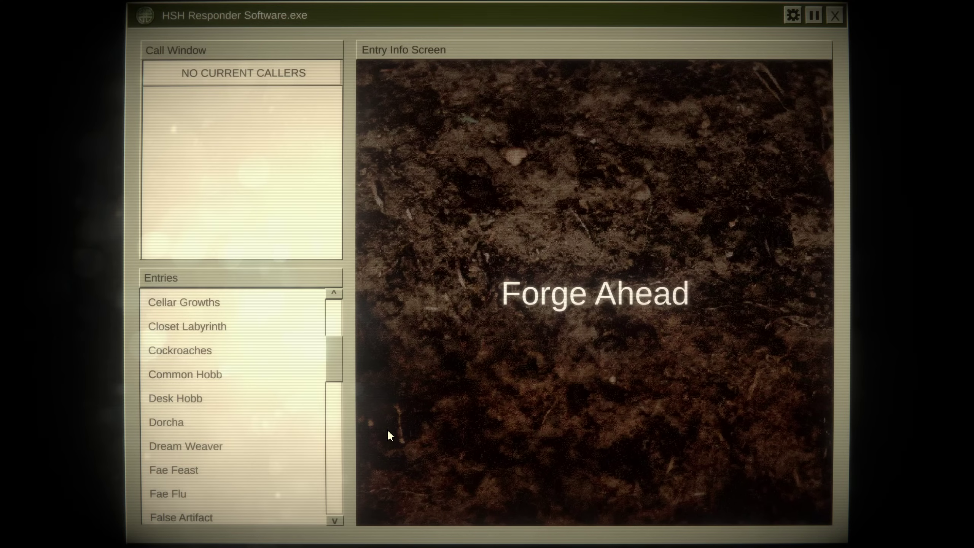
pyautogui.moveTo(333, 358); pyautogui.dragTo(332, 320)
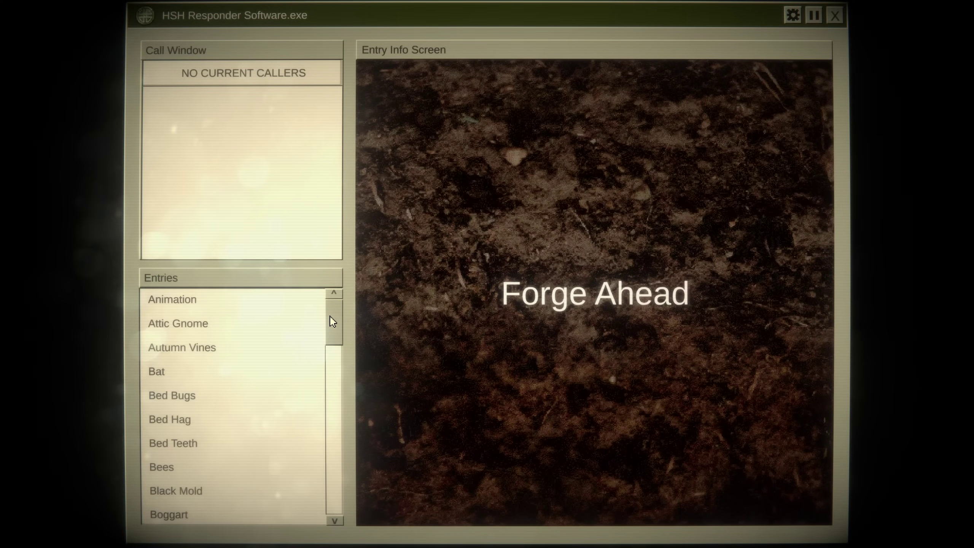
# - Answer the new caller with the beggar riddle and put them on hold
pyautogui.click(427, 333)
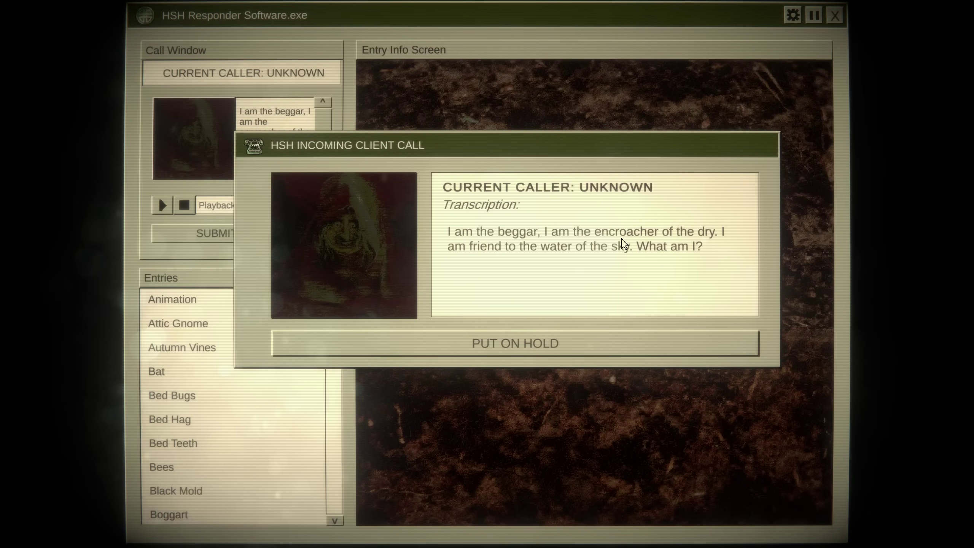
pyautogui.click(582, 347)
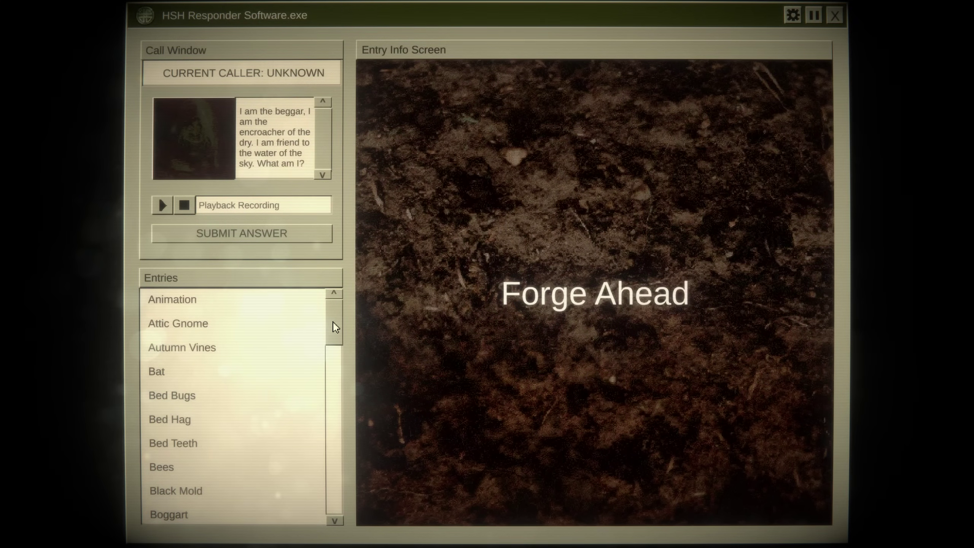
pyautogui.moveTo(334, 327)
pyautogui.mouseDown()
pyautogui.moveTo(347, 503)
pyautogui.moveTo(333, 399)
pyautogui.moveTo(338, 321)
pyautogui.mouseUp()
# - Look up the Rain Nymph and Laundry Gnome entries for the beggar riddle
pyautogui.click(282, 431)
pyautogui.moveTo(335, 319); pyautogui.dragTo(332, 337)
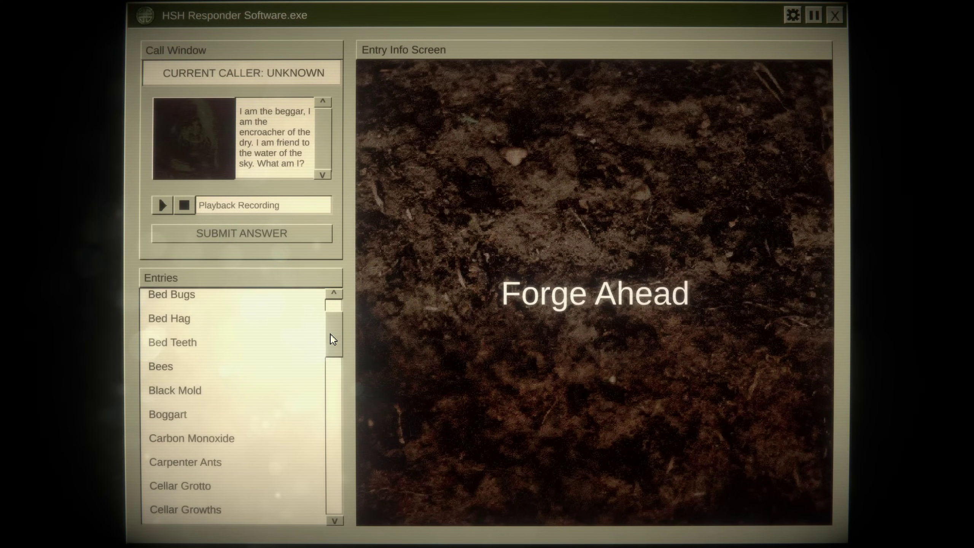
pyautogui.moveTo(332, 339); pyautogui.dragTo(332, 388)
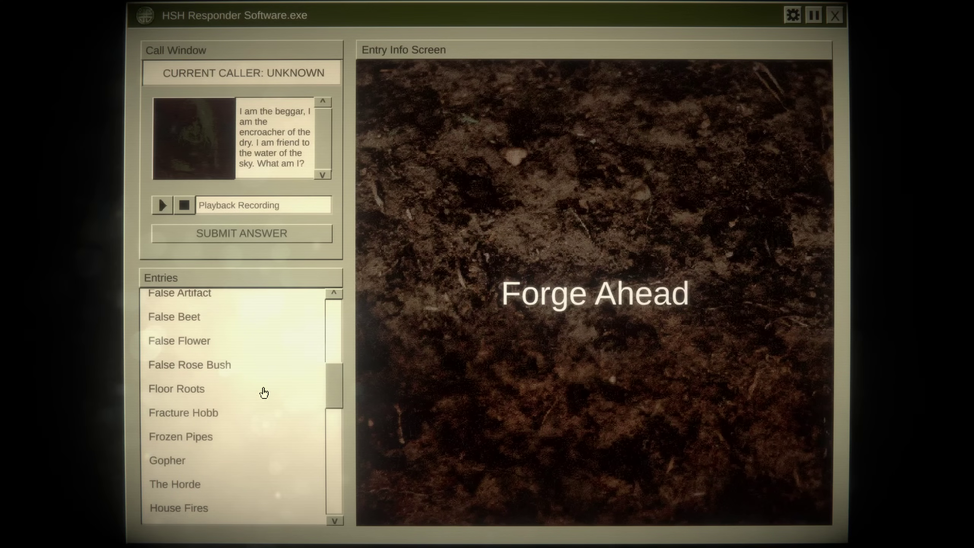
pyautogui.scroll(-2, 202, 441)
pyautogui.scroll(-3, 202, 449)
pyautogui.scroll(-2, 201, 452)
pyautogui.scroll(-2, 201, 453)
pyautogui.click(180, 427)
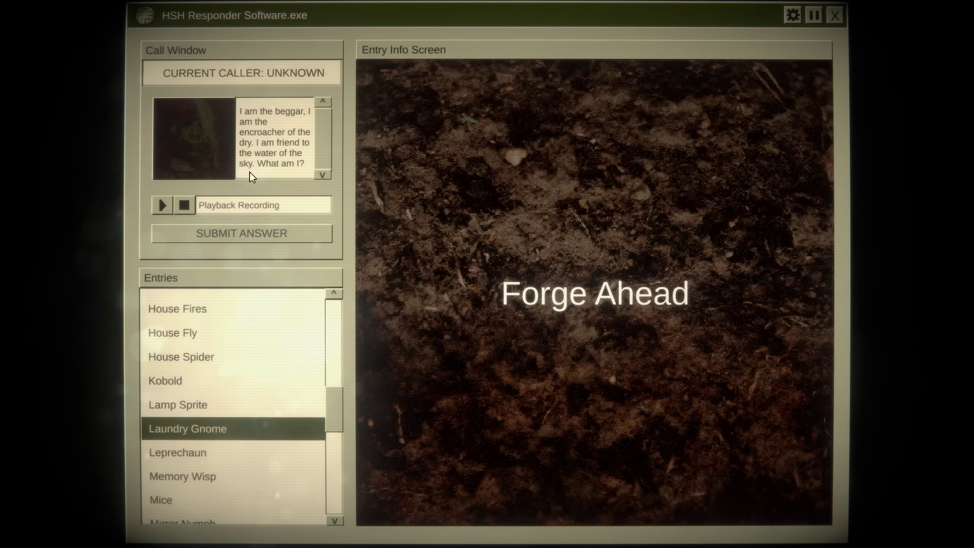
# - Send Laundry Gnome as the beggar caller's info package and dismiss the success message
pyautogui.click(256, 235)
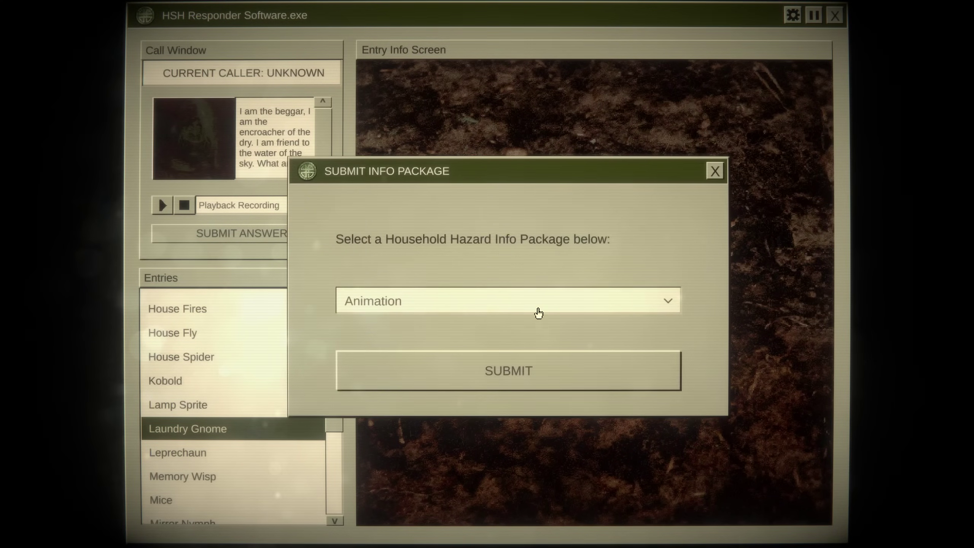
pyautogui.click(664, 305)
pyautogui.moveTo(675, 333); pyautogui.dragTo(669, 388)
pyautogui.click(520, 372)
pyautogui.click(561, 373)
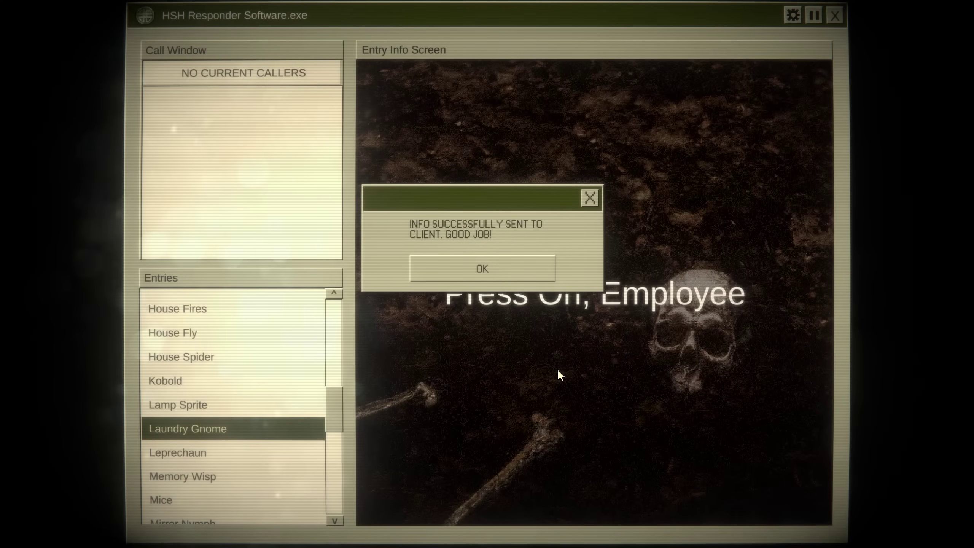
pyautogui.click(525, 270)
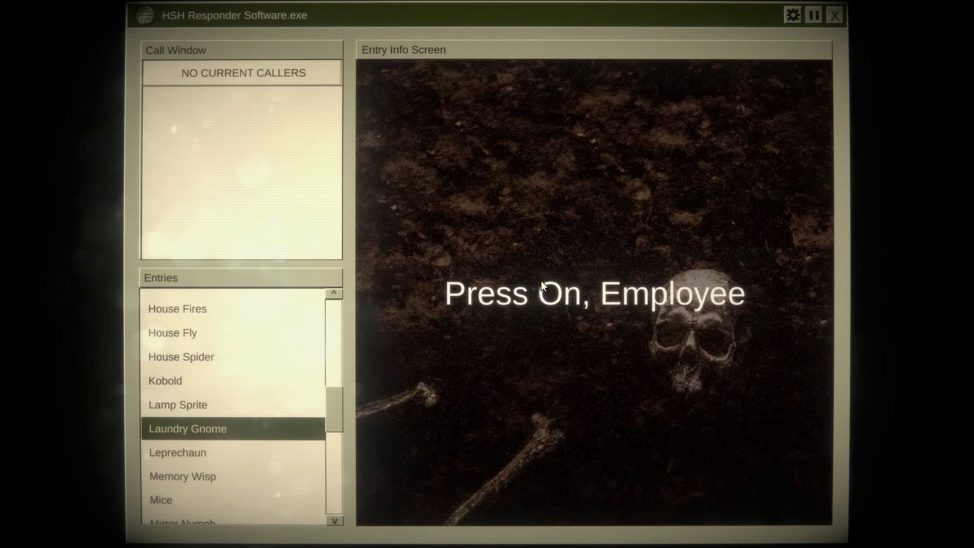
pyautogui.moveTo(335, 411)
pyautogui.mouseDown()
pyautogui.moveTo(336, 373)
pyautogui.moveTo(336, 423)
pyautogui.mouseUp()
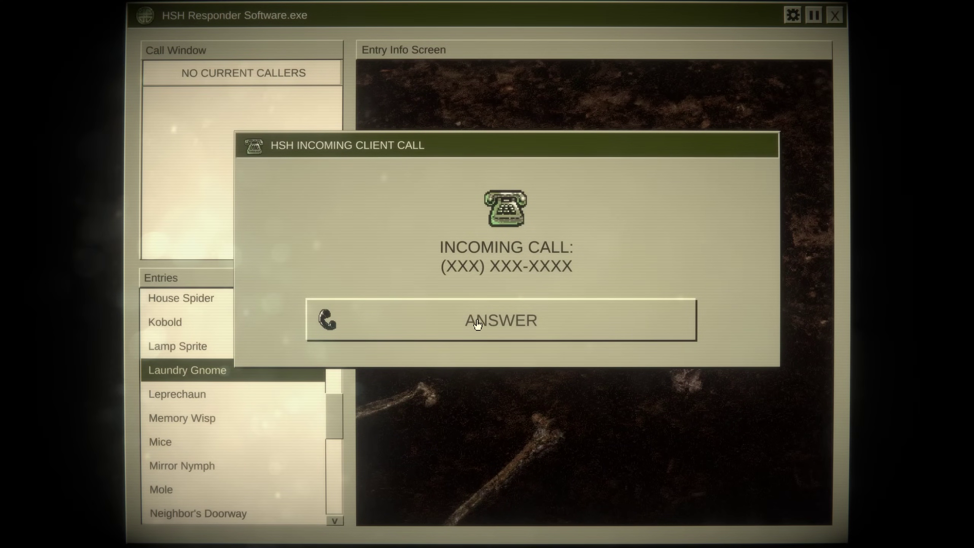
# - Answer the pestilence-riddle caller, put them on hold, and reveal the full riddle
pyautogui.click(478, 325)
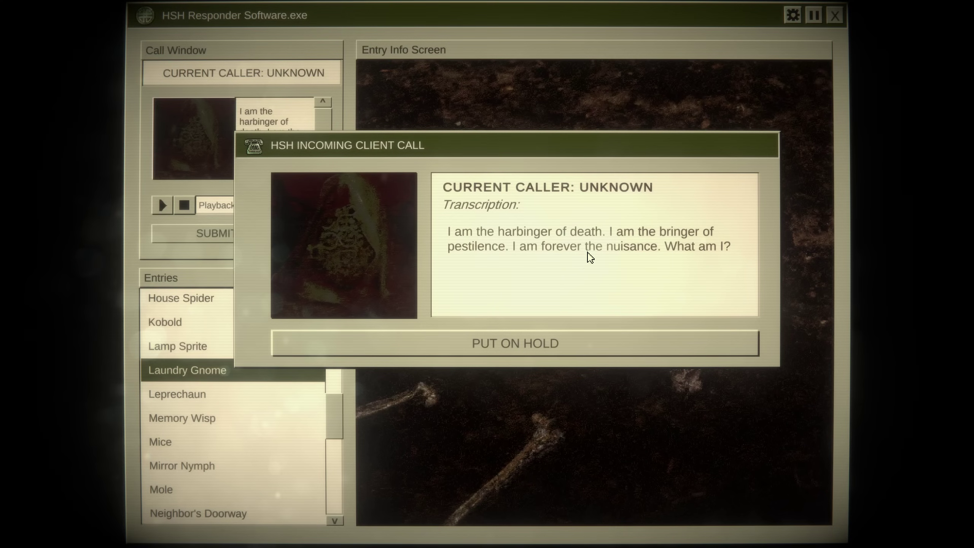
pyautogui.click(455, 350)
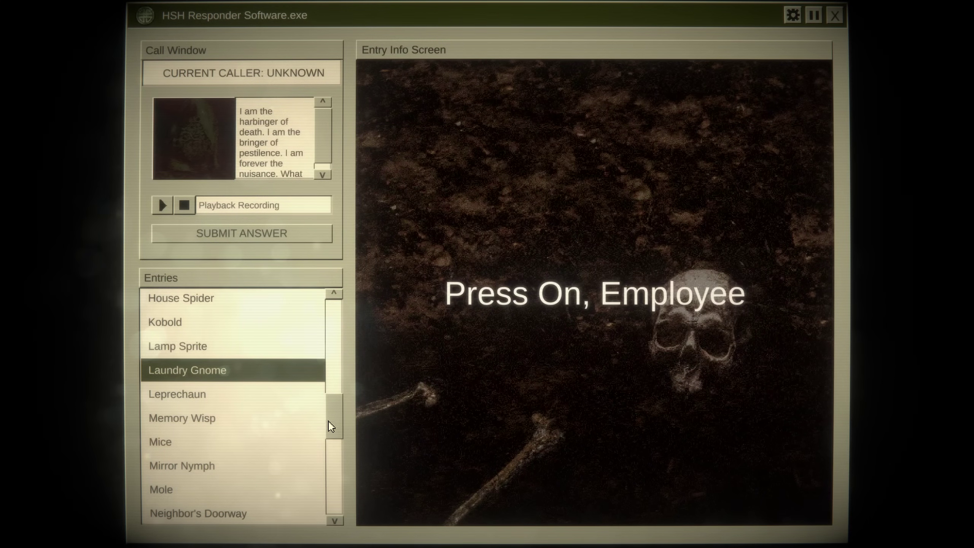
pyautogui.moveTo(332, 426); pyautogui.dragTo(332, 434)
pyautogui.scroll(-3, 308, 370)
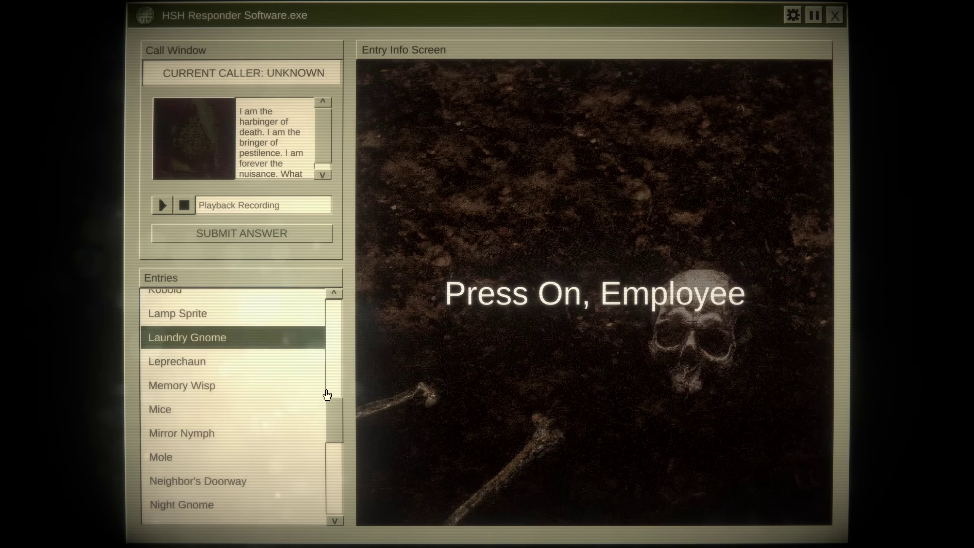
pyautogui.scroll(2, 308, 370)
pyautogui.scroll(2, 305, 426)
pyautogui.scroll(2, 289, 472)
pyautogui.scroll(2, 229, 365)
pyautogui.scroll(3, 229, 457)
pyautogui.scroll(-6, 221, 327)
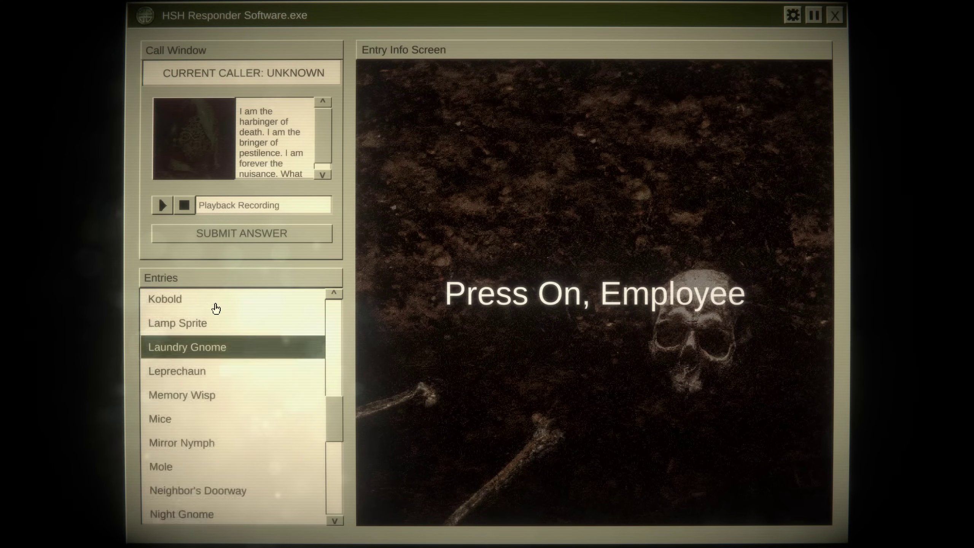
pyautogui.scroll(-6, 217, 307)
pyautogui.scroll(-3, 217, 307)
pyautogui.scroll(5, 198, 373)
pyautogui.scroll(1, 206, 373)
pyautogui.scroll(1, 210, 374)
pyautogui.scroll(1, 210, 375)
pyautogui.click(322, 174)
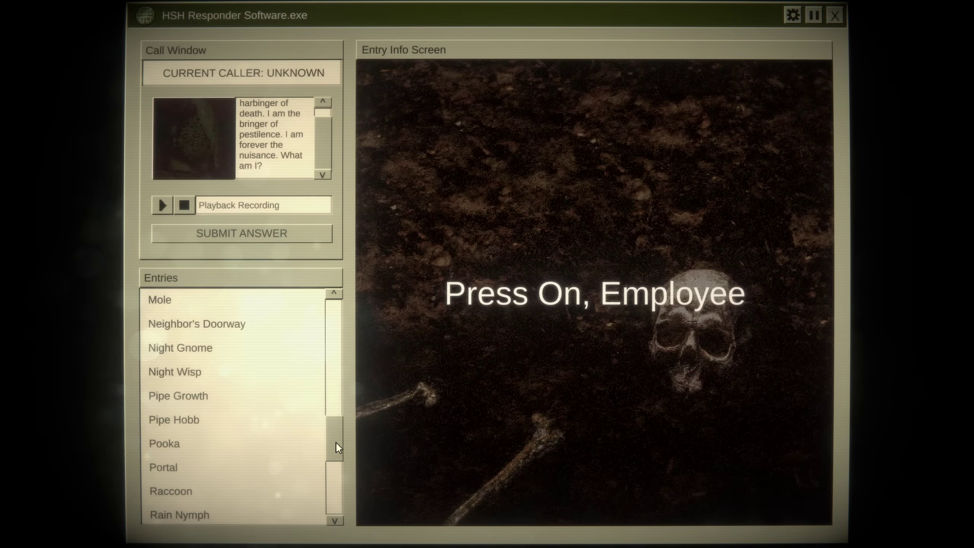
pyautogui.moveTo(336, 444); pyautogui.dragTo(335, 498)
pyautogui.scroll(5, 252, 427)
pyautogui.scroll(5, 252, 426)
# - Look up the Mice entry and send the Mice package to the caller
pyautogui.click(246, 424)
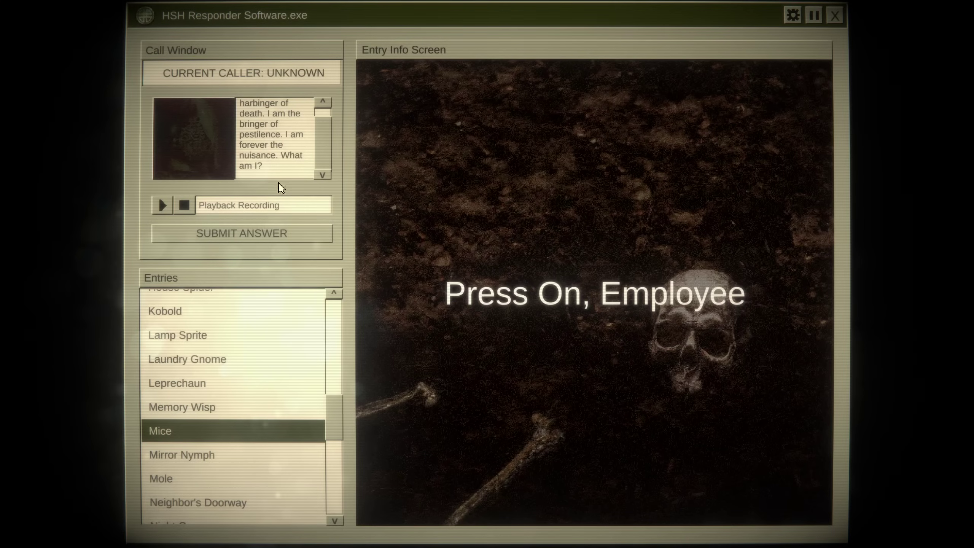
pyautogui.moveTo(322, 123); pyautogui.dragTo(325, 135)
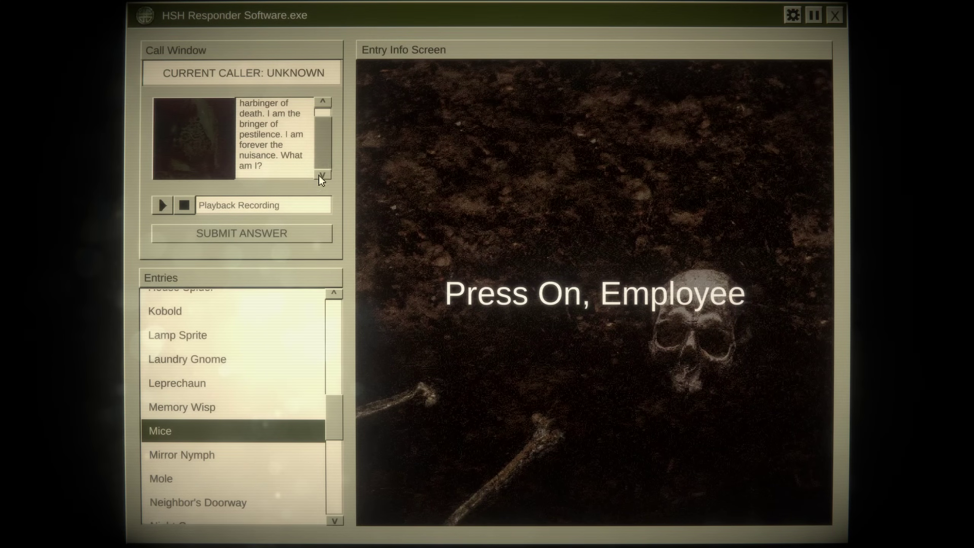
pyautogui.click(227, 234)
pyautogui.click(665, 301)
pyautogui.moveTo(674, 324); pyautogui.dragTo(682, 396)
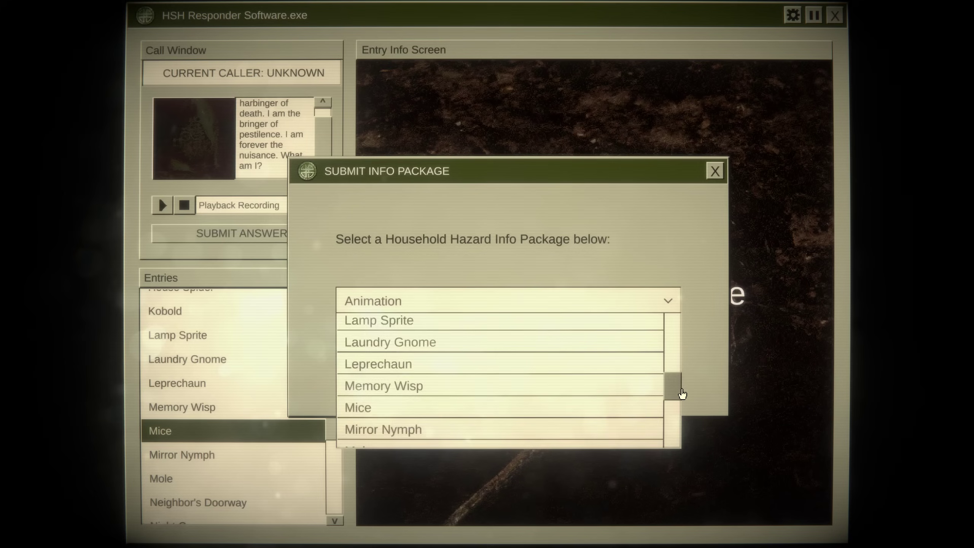
pyautogui.click(578, 349)
pyautogui.click(540, 376)
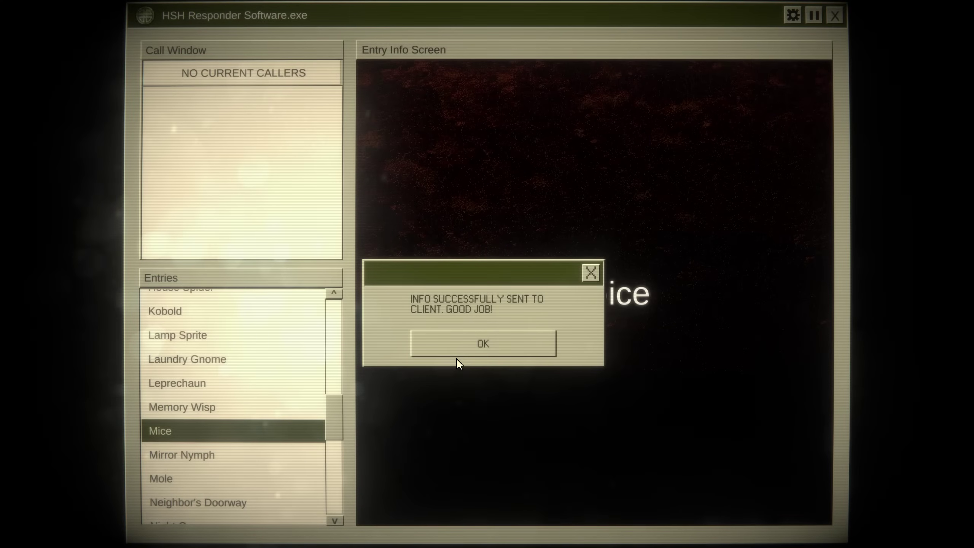
# - Dismiss the success notice and answer the caller asking about domains of those with too much
pyautogui.click(459, 354)
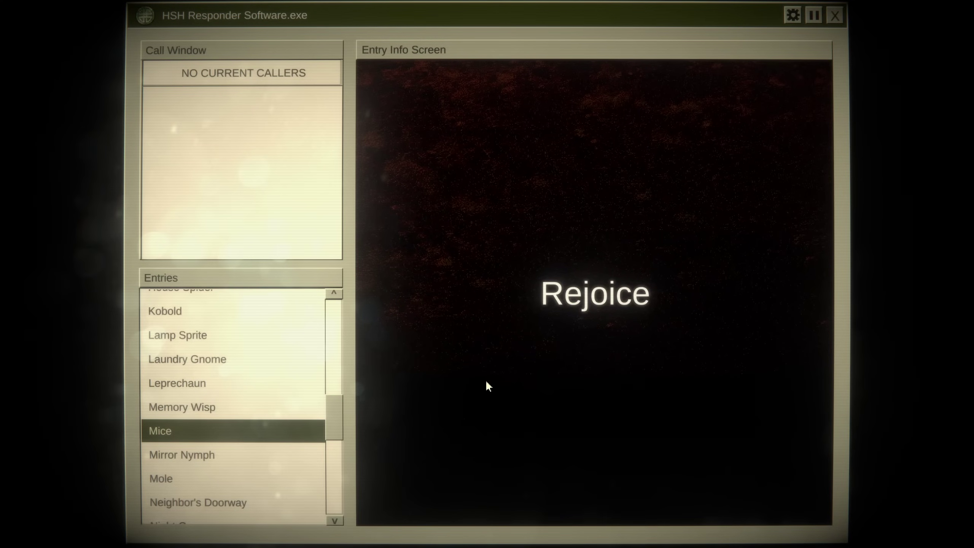
pyautogui.click(484, 338)
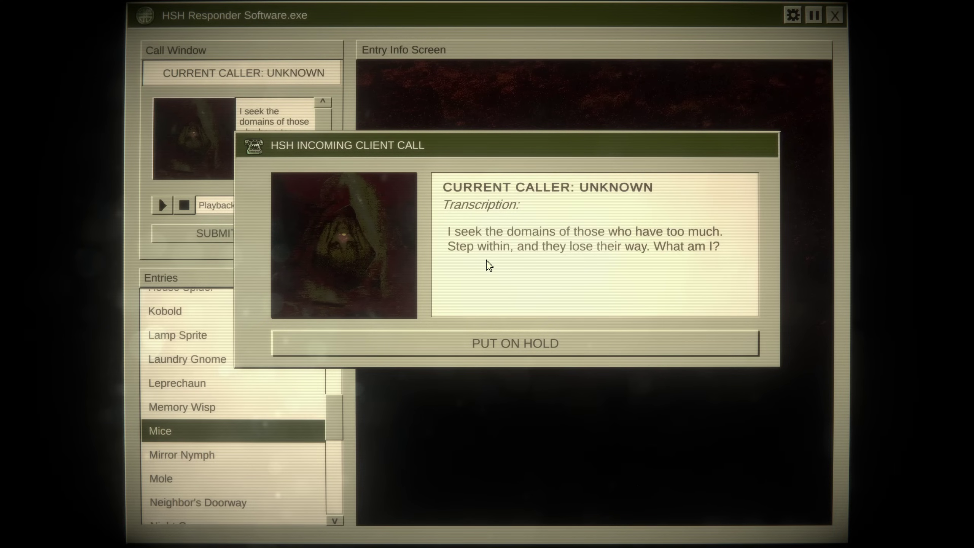
# - Put the caller on hold and look up Memory Wisp, then Mirror Nymph
pyautogui.click(489, 343)
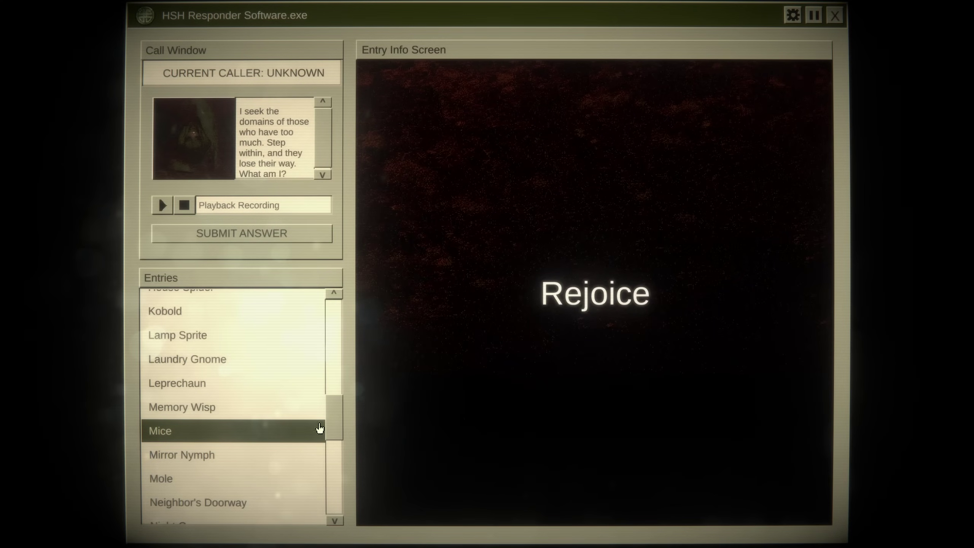
pyautogui.click(238, 415)
pyautogui.moveTo(340, 427)
pyautogui.mouseDown()
pyautogui.moveTo(335, 472)
pyautogui.moveTo(344, 481)
pyautogui.moveTo(338, 440)
pyautogui.mouseUp()
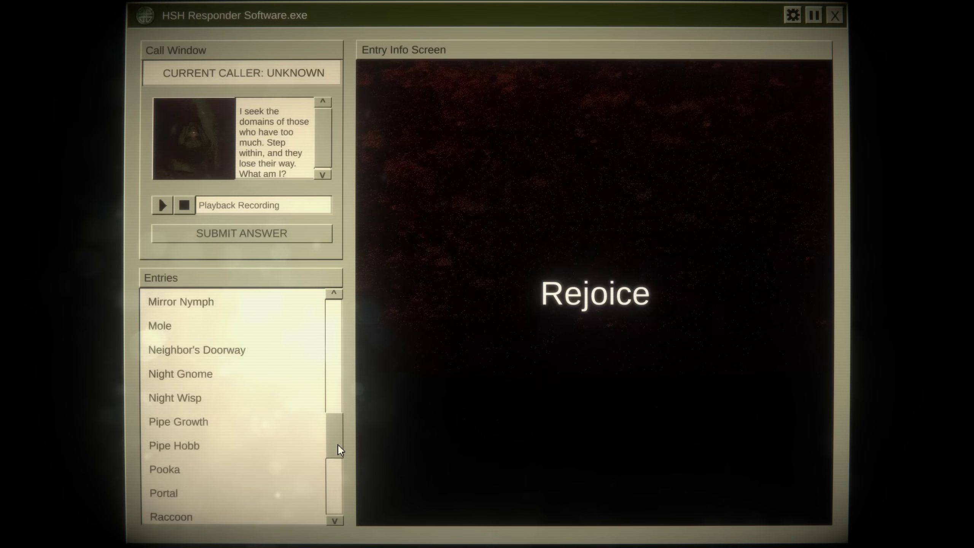
pyautogui.click(207, 391)
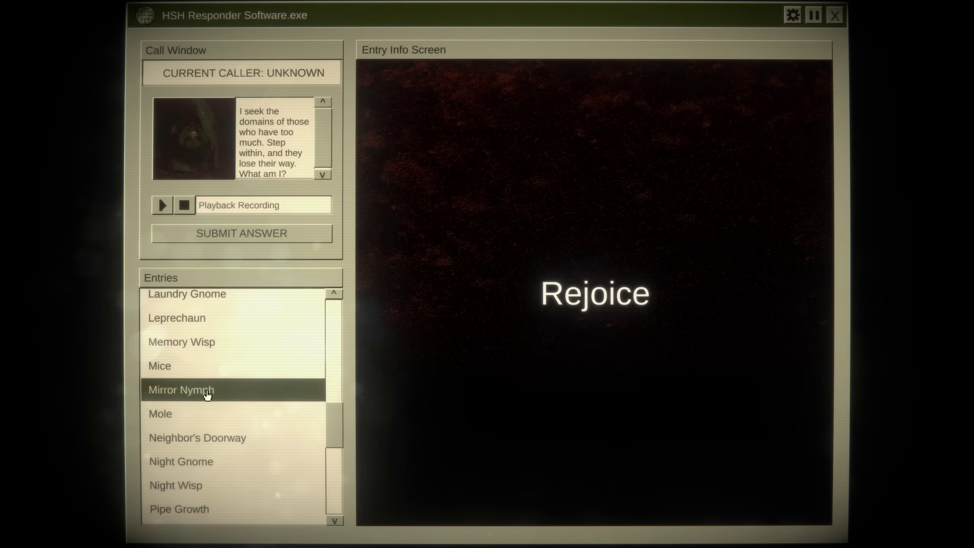
# - Send the Mirror Nymph info package and dismiss the success notice
pyautogui.click(267, 242)
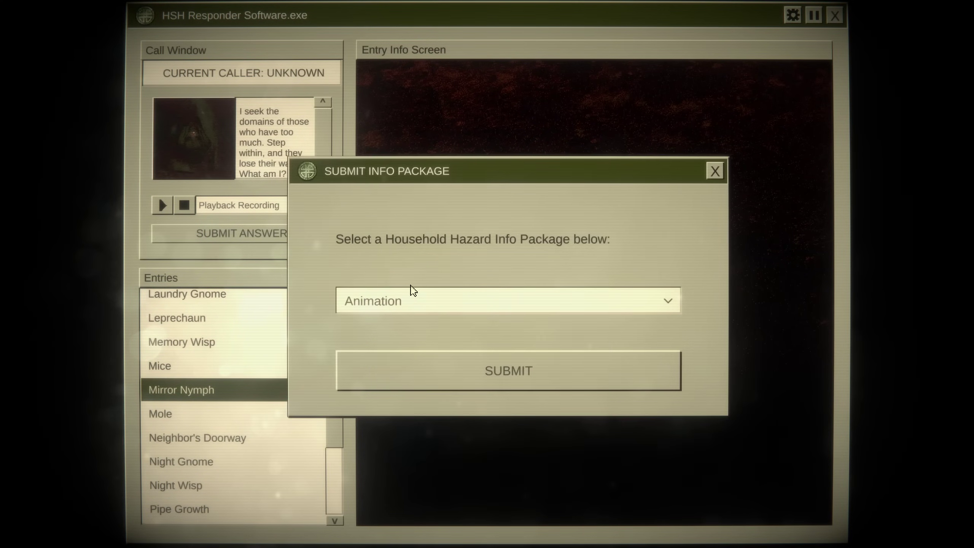
pyautogui.click(670, 302)
pyautogui.moveTo(665, 335); pyautogui.dragTo(679, 394)
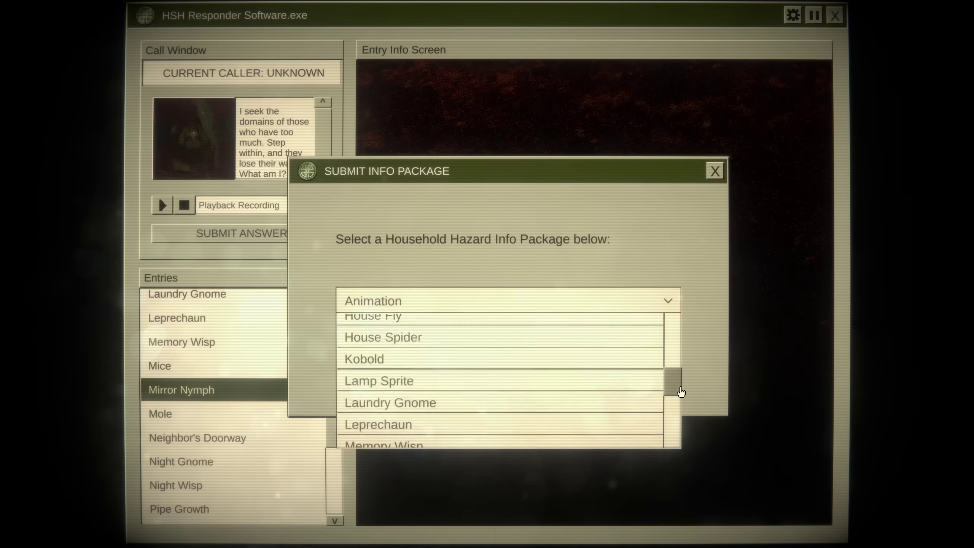
pyautogui.scroll(2, 518, 403)
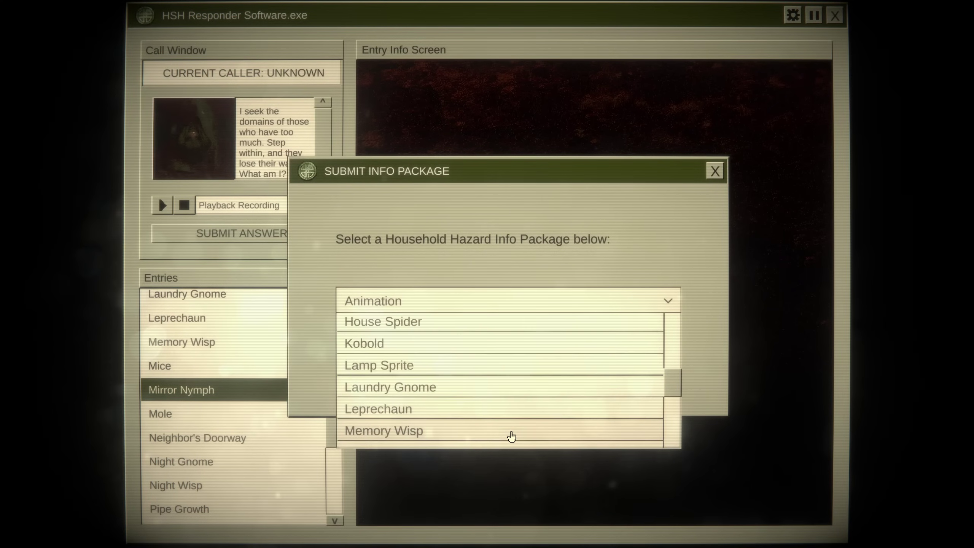
pyautogui.scroll(-4, 517, 381)
pyautogui.click(459, 360)
pyautogui.click(601, 373)
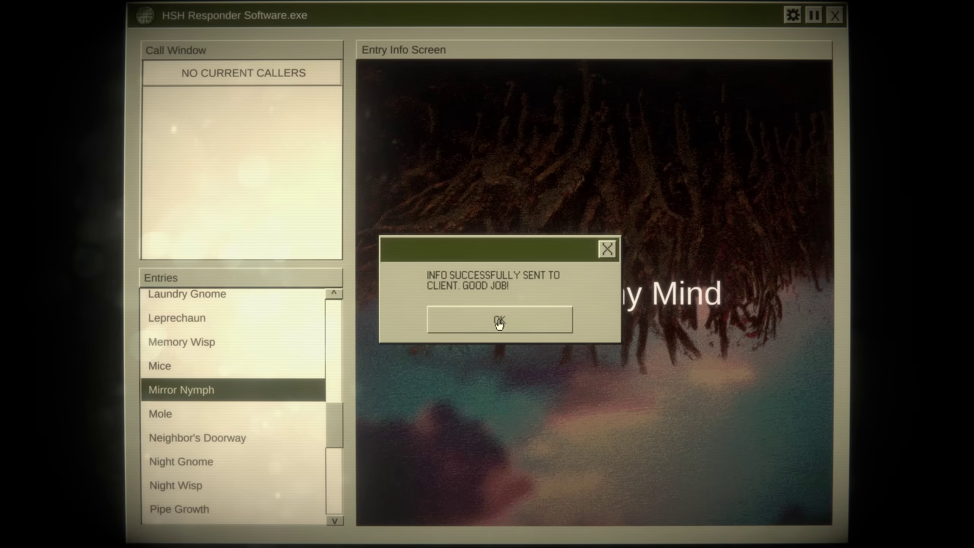
pyautogui.click(500, 327)
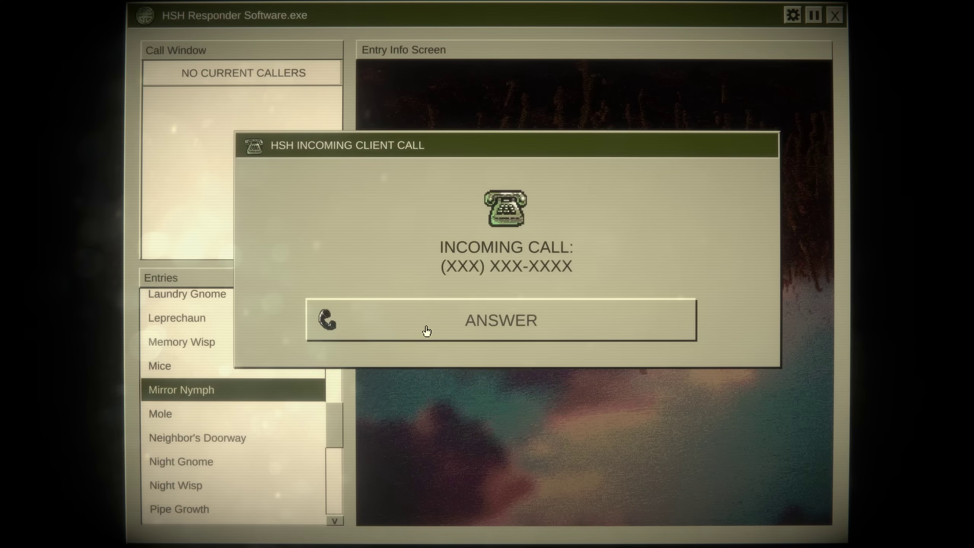
# - Answer the garden-companions caller, put them on hold, and look up Seedling
pyautogui.click(464, 323)
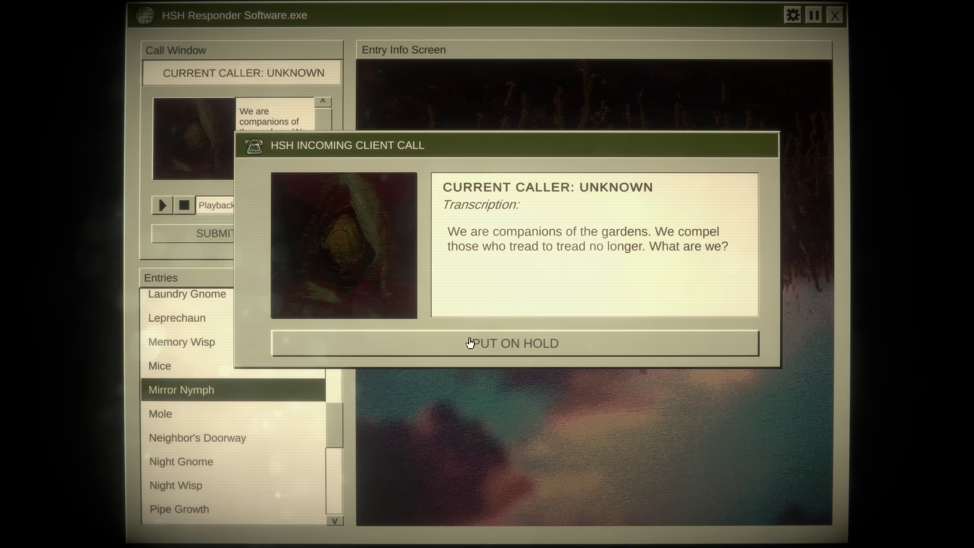
pyautogui.click(471, 343)
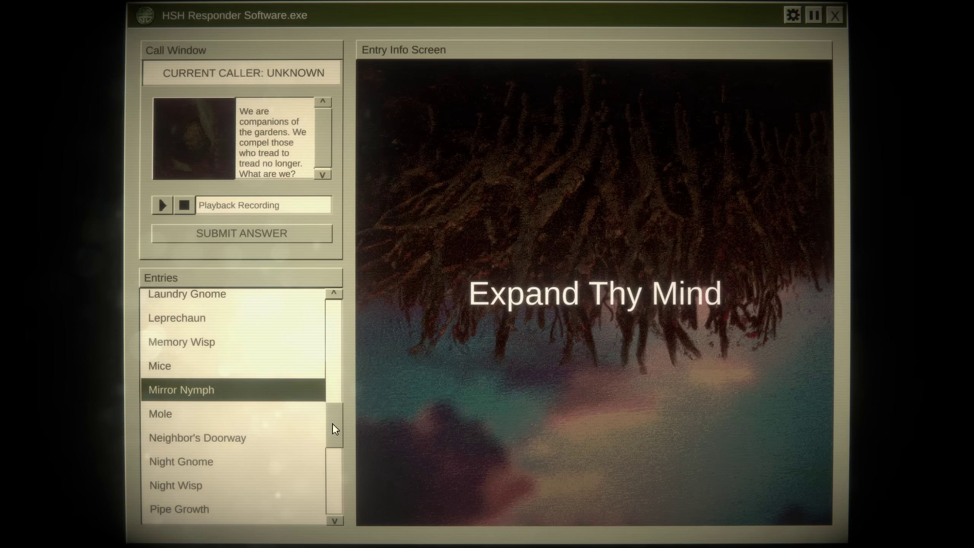
pyautogui.moveTo(333, 428); pyautogui.dragTo(335, 330)
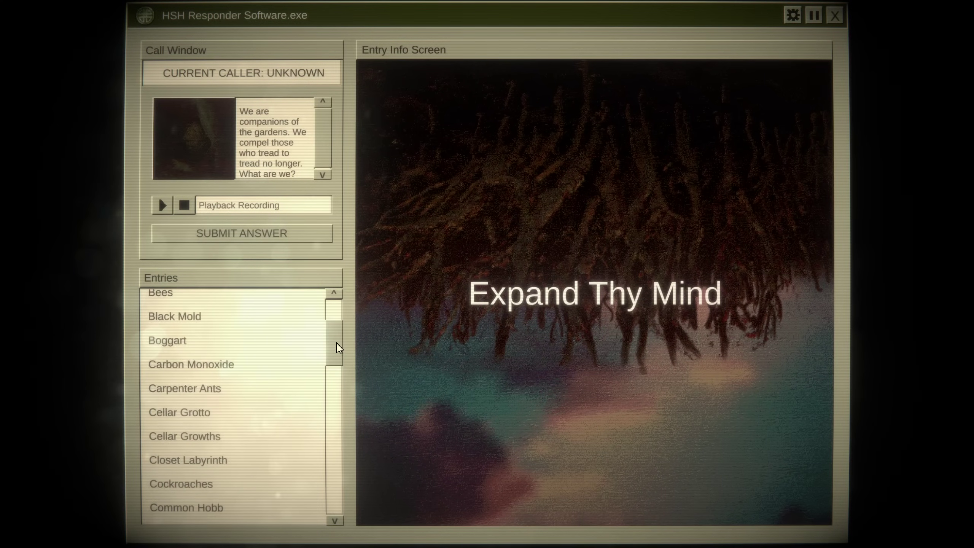
pyautogui.moveTo(339, 348); pyautogui.dragTo(344, 455)
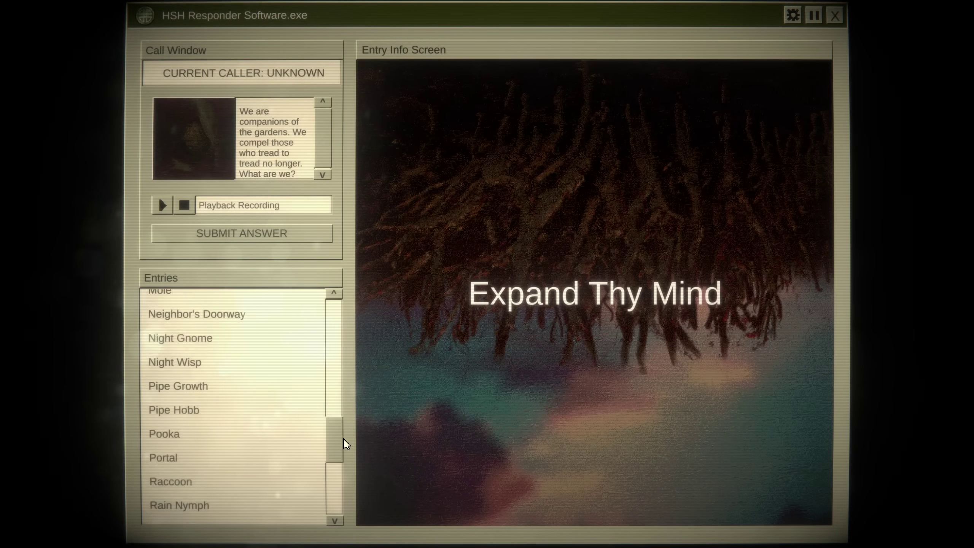
pyautogui.click(198, 430)
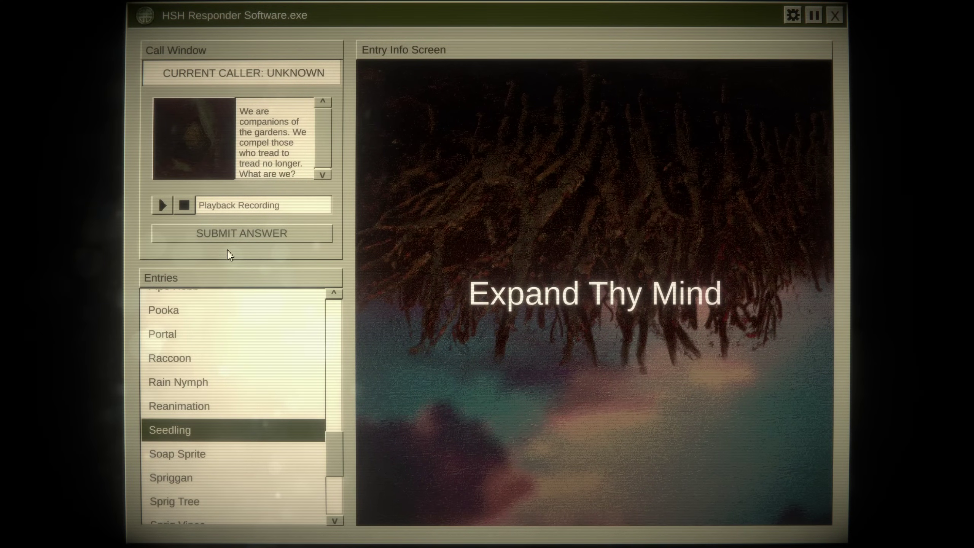
# - Send Seedling as the garden-companions caller's info package
pyautogui.click(194, 233)
pyautogui.click(647, 310)
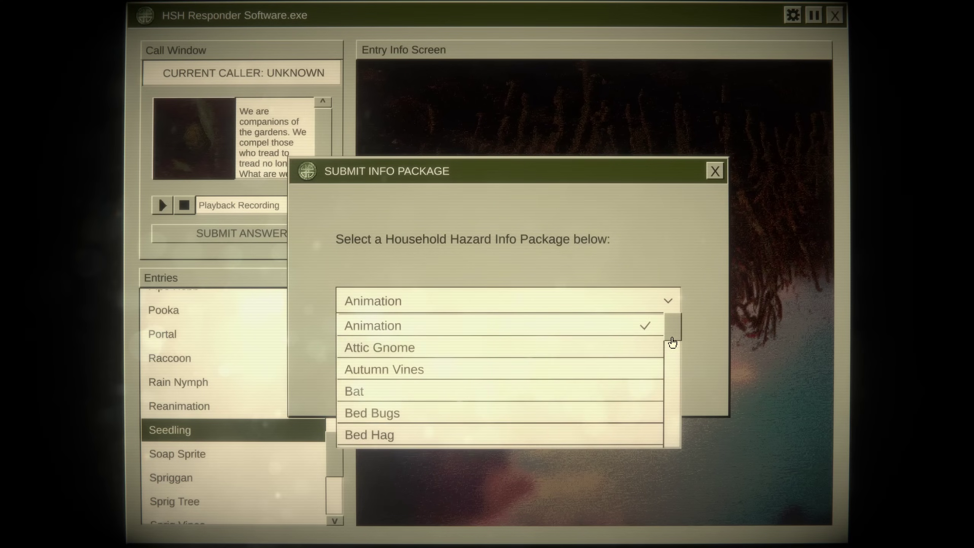
pyautogui.moveTo(672, 327); pyautogui.dragTo(680, 417)
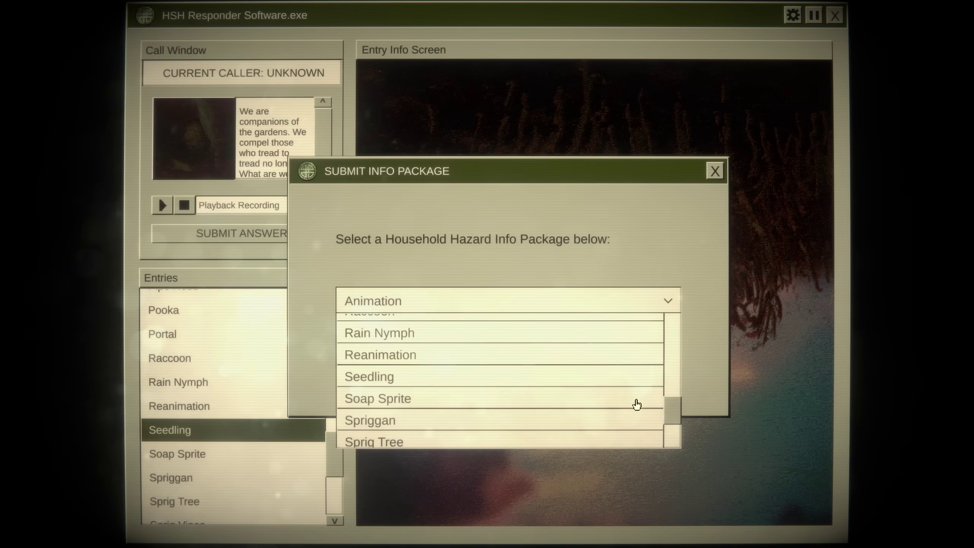
pyautogui.click(605, 377)
pyautogui.click(524, 376)
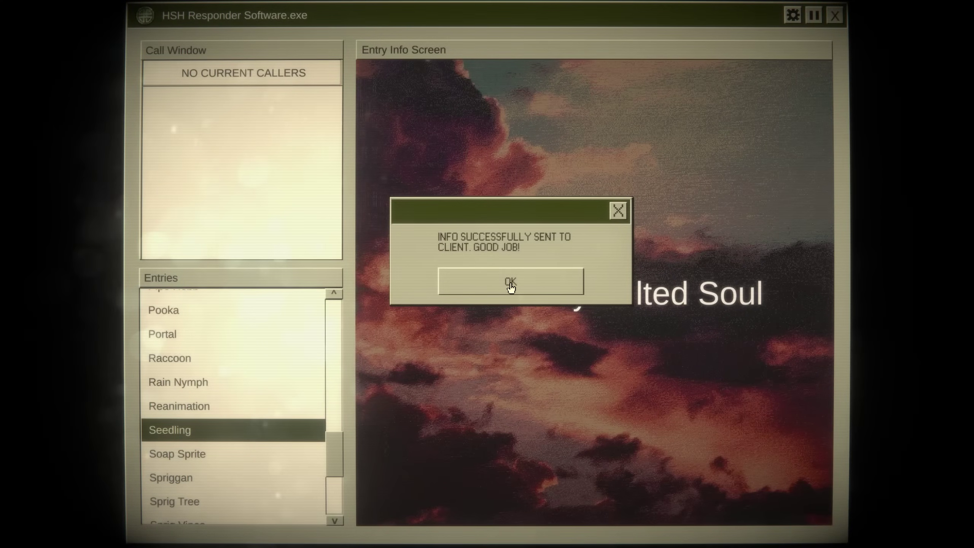
# - Dismiss the notice, answer and hold the dancer-riddle caller, and look up Night Wisp
pyautogui.click(510, 287)
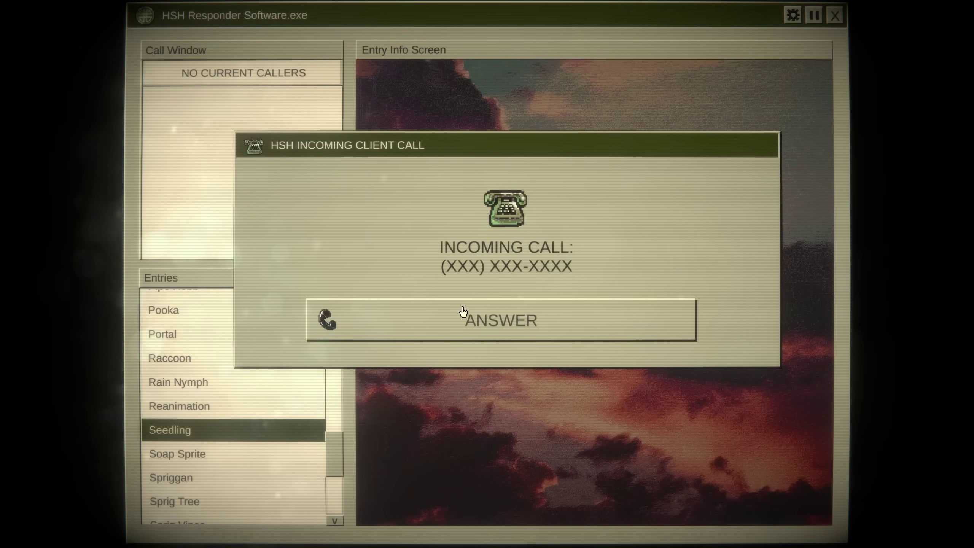
pyautogui.click(462, 312)
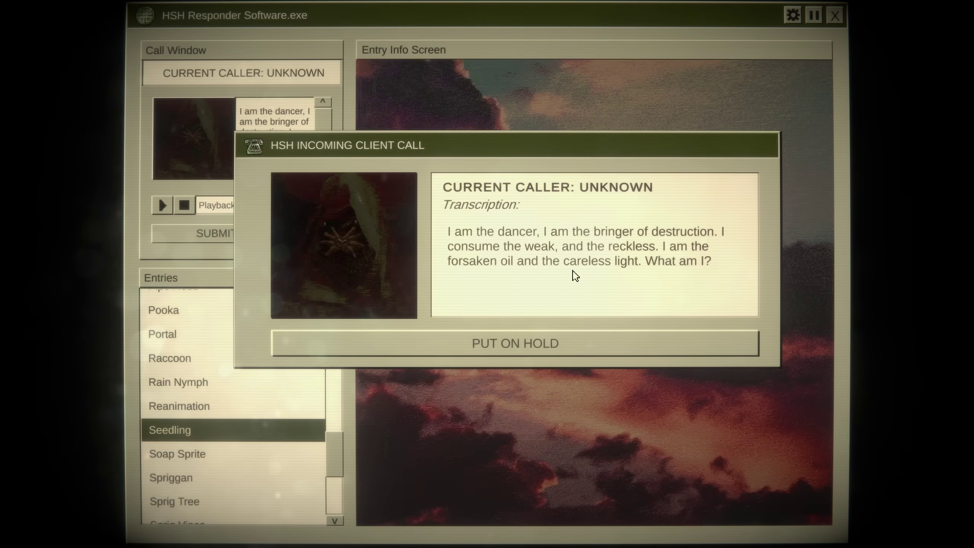
pyautogui.click(472, 355)
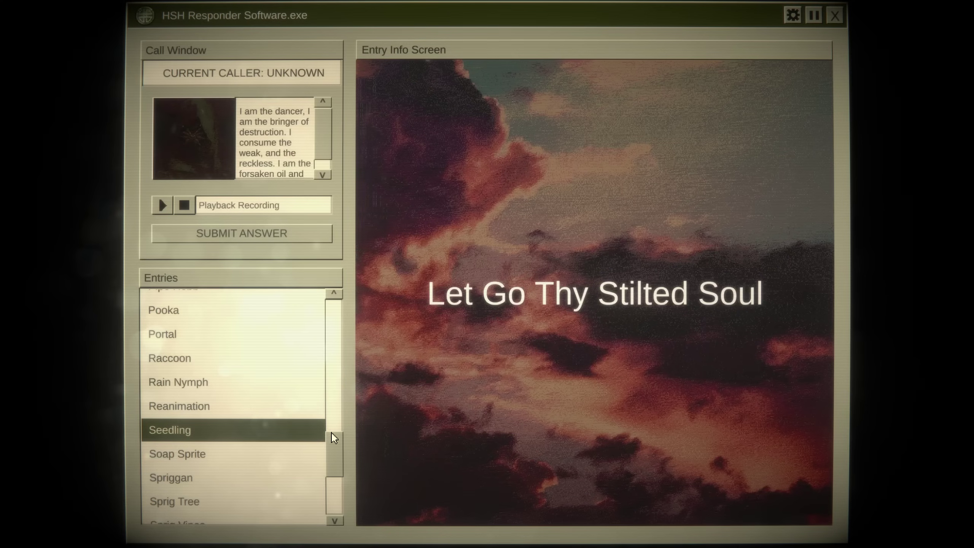
pyautogui.moveTo(330, 467); pyautogui.dragTo(348, 463)
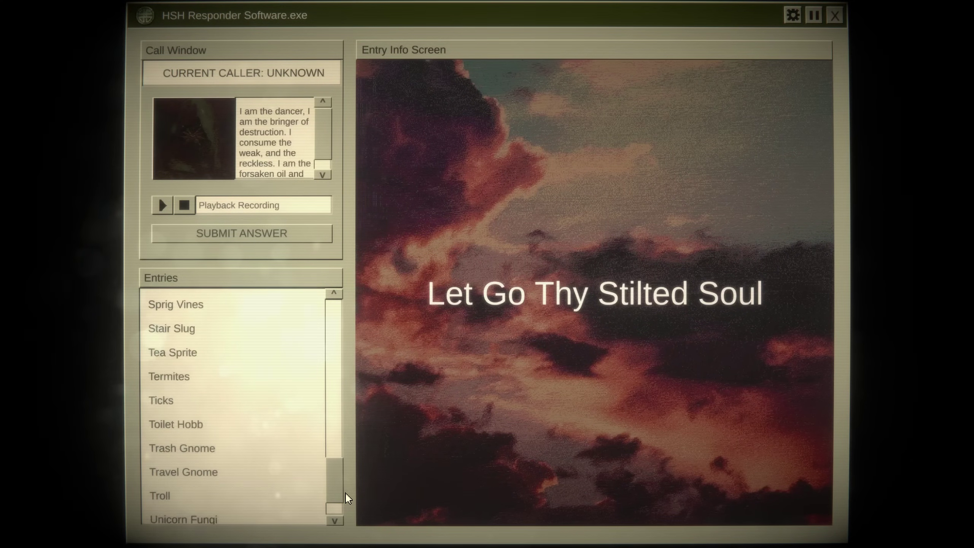
pyautogui.scroll(5, 347, 464)
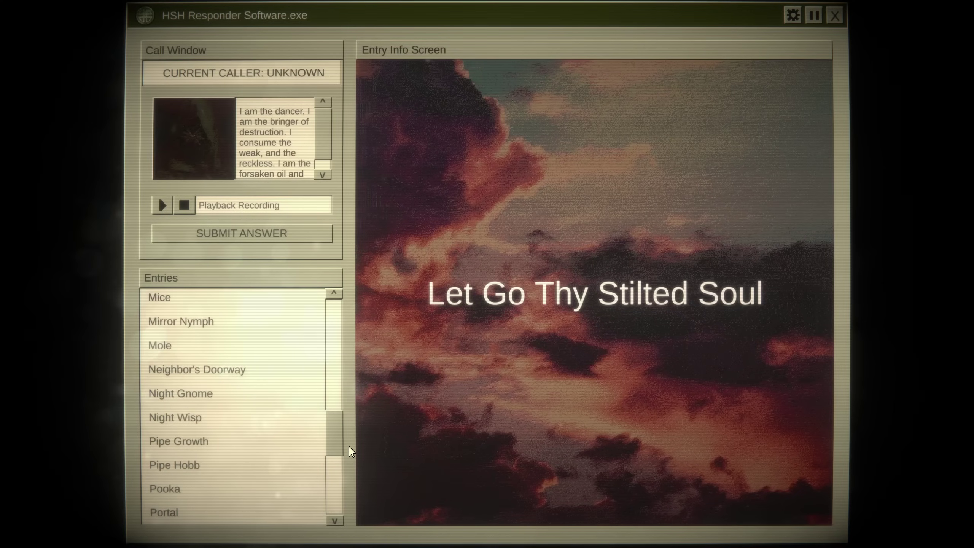
pyautogui.click(232, 423)
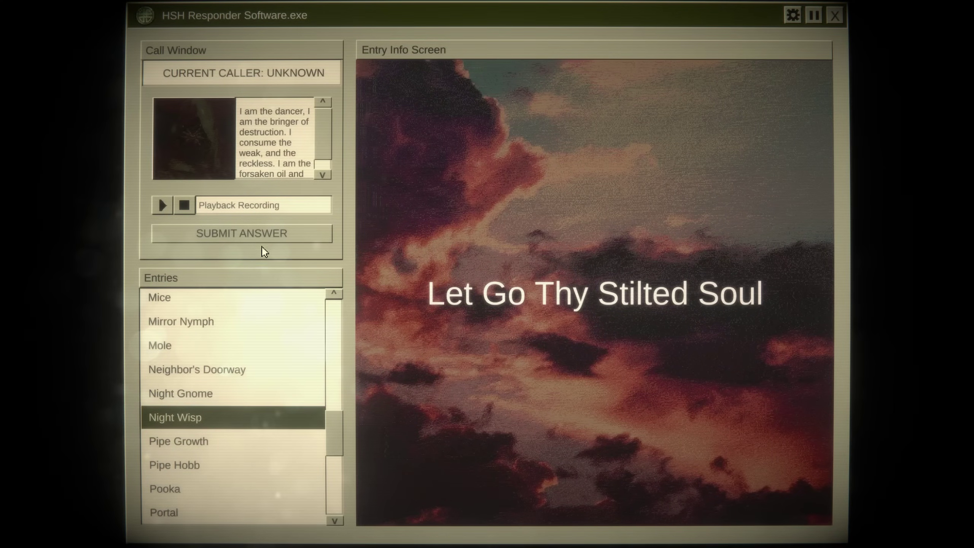
# - Send the Night Wisp info package and dismiss the success notice
pyautogui.click(270, 238)
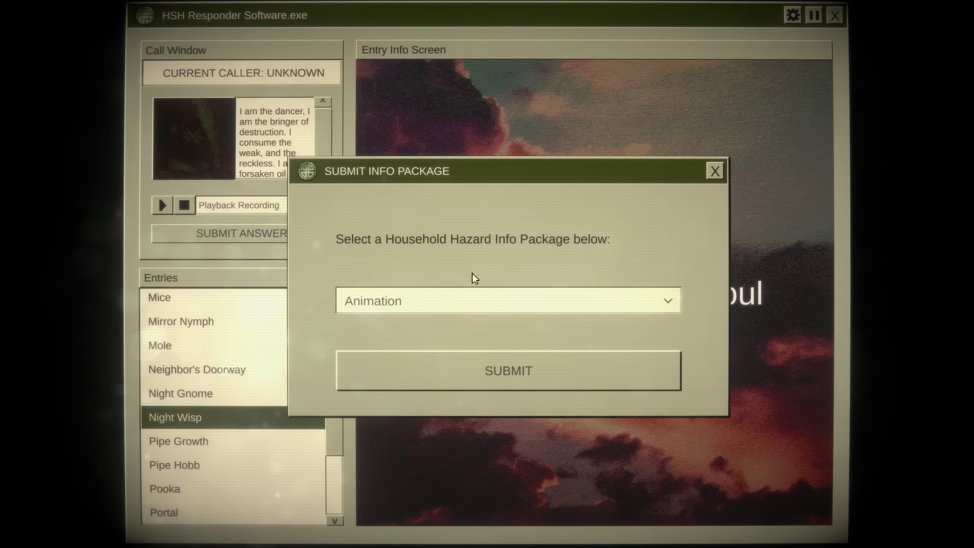
pyautogui.click(668, 300)
pyautogui.scroll(-3, 556, 398)
pyautogui.scroll(-2, 555, 399)
pyautogui.moveTo(670, 348); pyautogui.dragTo(681, 408)
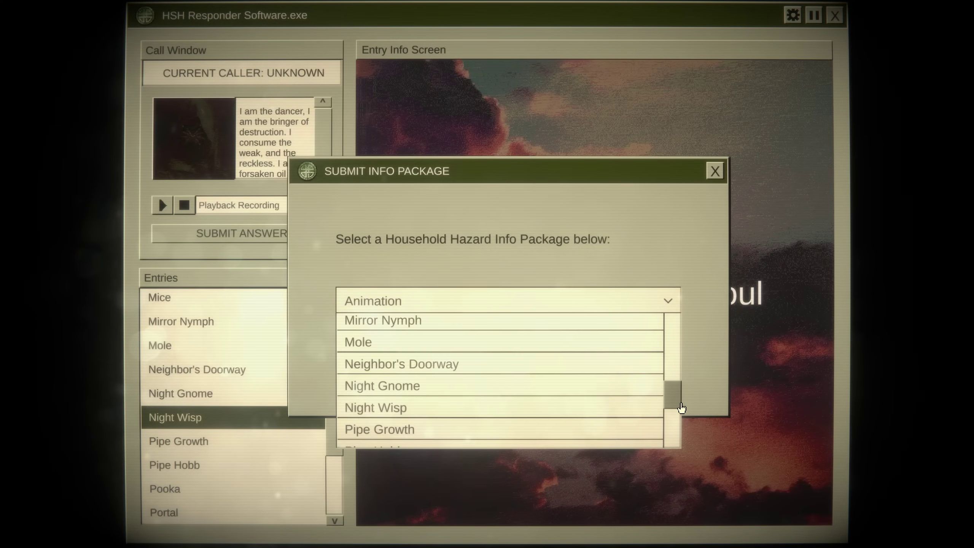
pyautogui.click(502, 408)
pyautogui.click(594, 381)
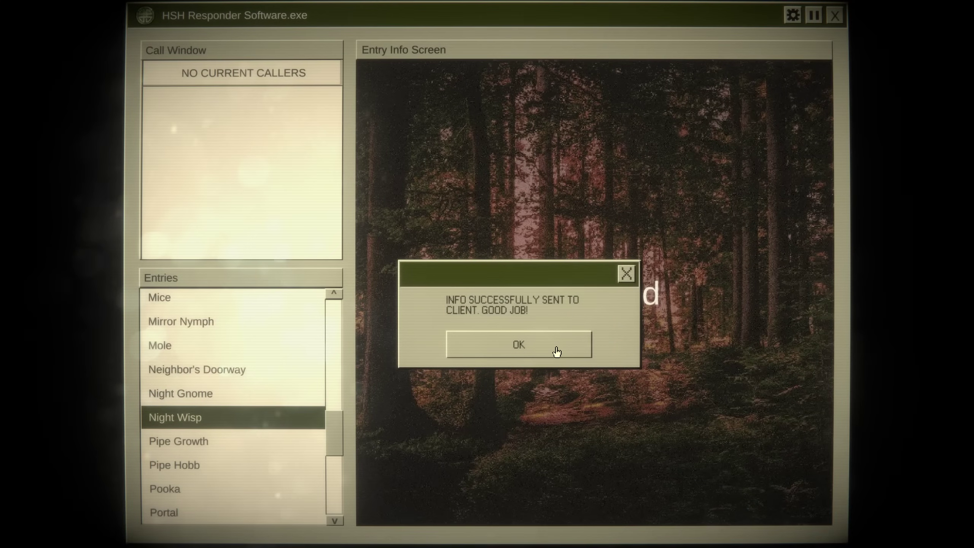
pyautogui.click(523, 350)
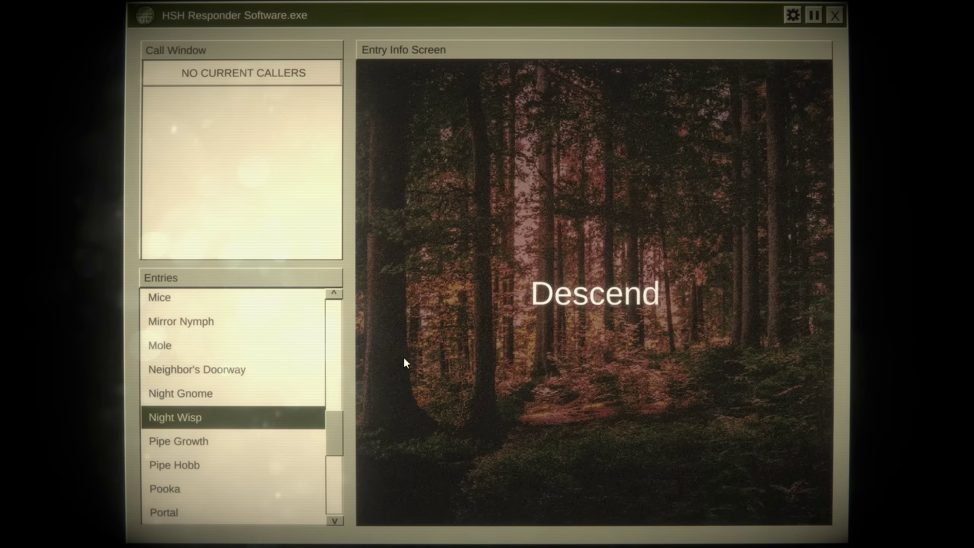
# - Answer the seeker caller, put them on hold, and select Travel Gnome in the entries
pyautogui.click(475, 318)
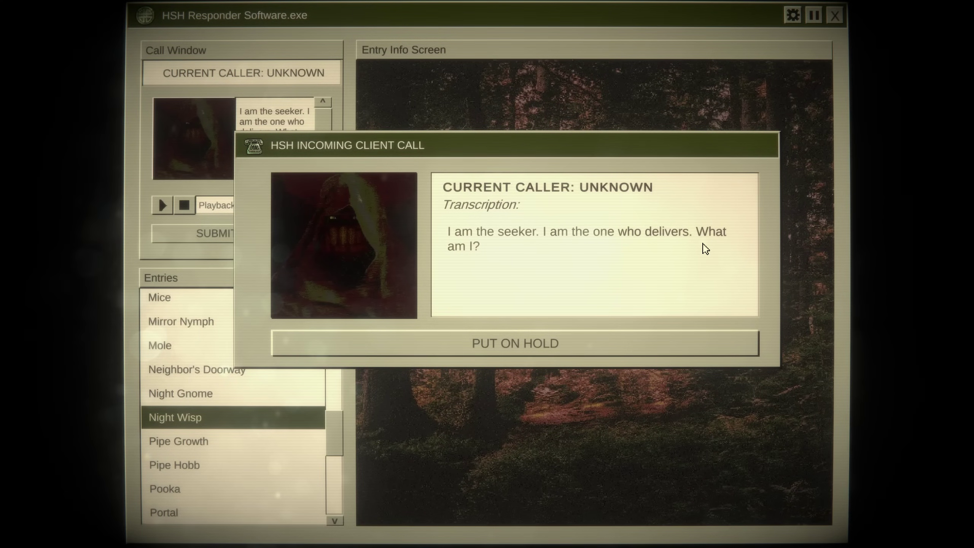
pyautogui.click(504, 347)
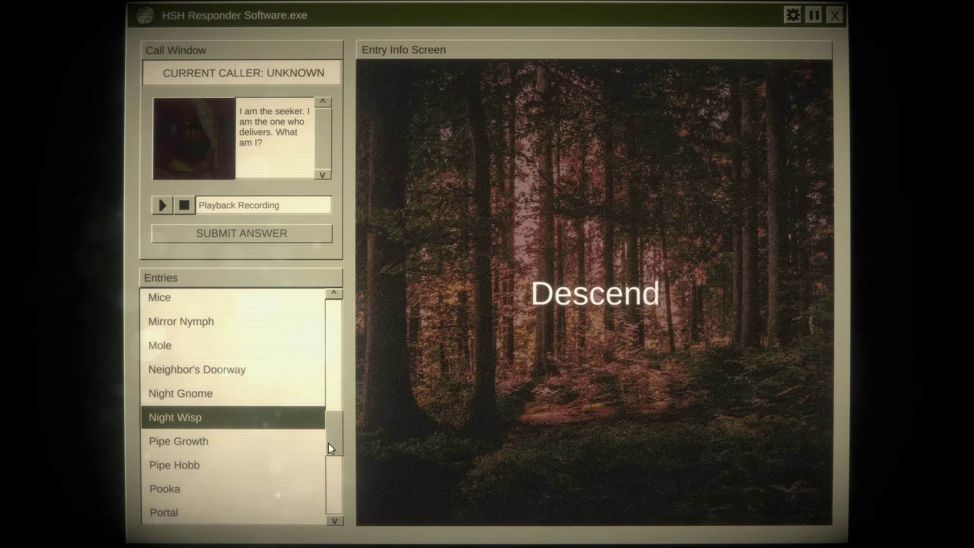
pyautogui.scroll(5, 330, 447)
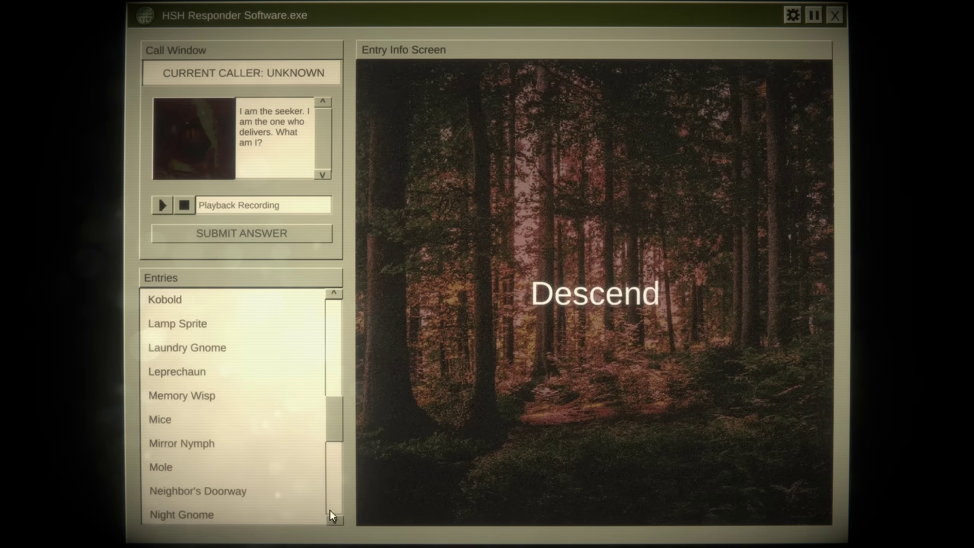
pyautogui.scroll(2, 335, 427)
pyautogui.scroll(3, 328, 433)
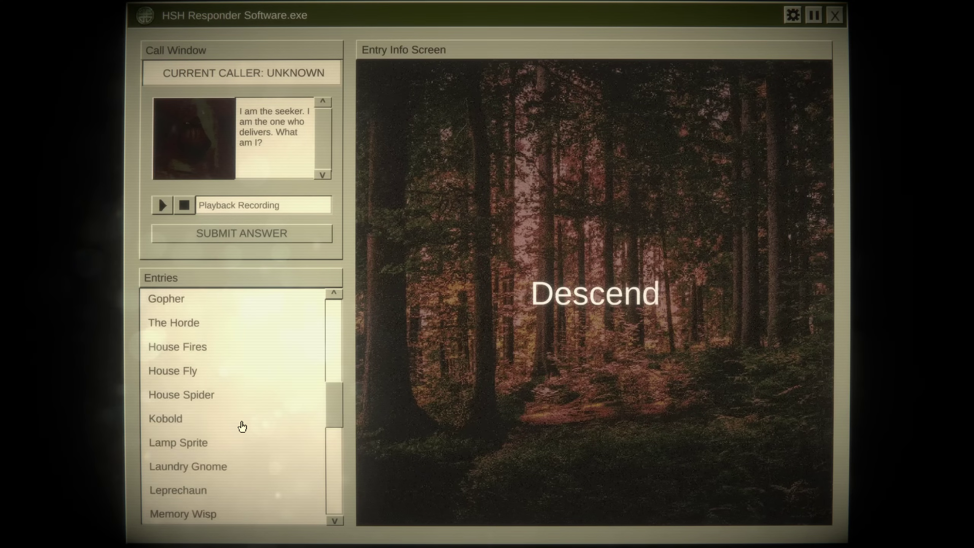
pyautogui.scroll(2, 252, 396)
pyautogui.scroll(4, 274, 366)
pyautogui.scroll(1, 277, 342)
pyautogui.scroll(1, 277, 342)
pyautogui.scroll(5, 267, 351)
pyautogui.scroll(2, 264, 351)
pyautogui.scroll(1, 263, 351)
pyautogui.scroll(1, 258, 365)
pyautogui.scroll(1, 255, 403)
pyautogui.scroll(1, 263, 441)
pyautogui.scroll(2, 263, 440)
pyautogui.scroll(1, 259, 479)
pyautogui.scroll(4, 244, 472)
pyautogui.scroll(1, 232, 495)
pyautogui.scroll(-4, 233, 494)
pyautogui.scroll(-4, 228, 480)
pyautogui.scroll(-3, 221, 381)
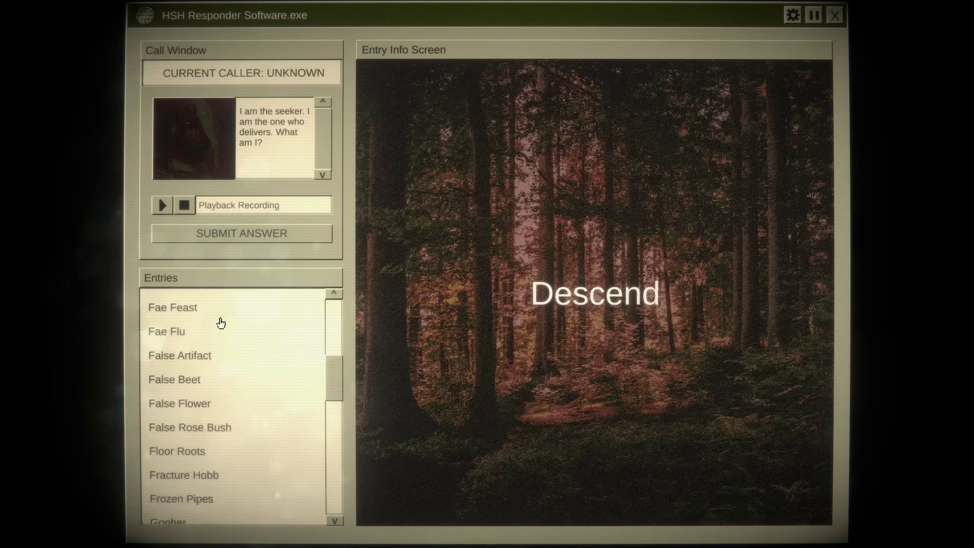
pyautogui.scroll(-3, 221, 335)
pyautogui.scroll(-1, 225, 328)
pyautogui.scroll(-8, 251, 320)
pyautogui.scroll(-3, 251, 350)
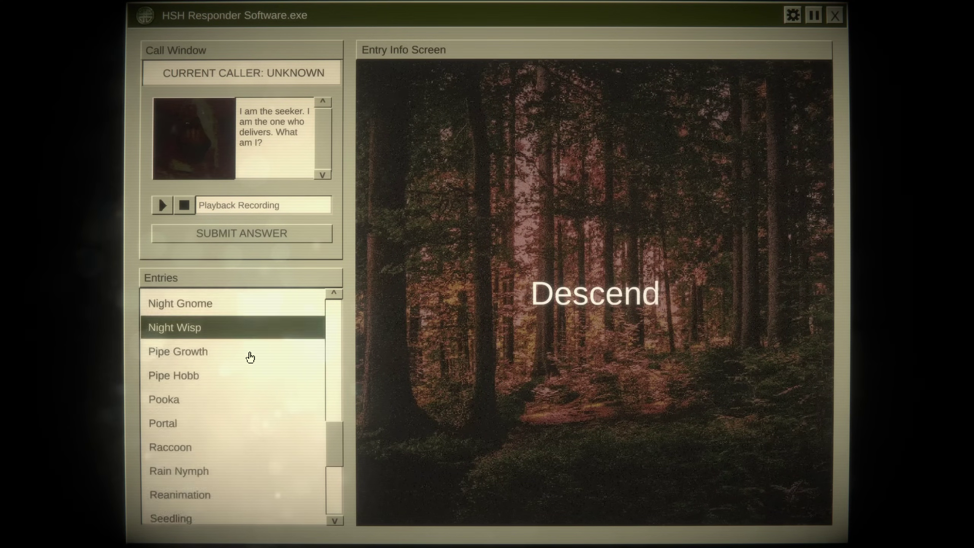
pyautogui.scroll(-3, 251, 357)
pyautogui.scroll(-1, 248, 388)
pyautogui.scroll(-1, 248, 404)
pyautogui.scroll(-3, 246, 320)
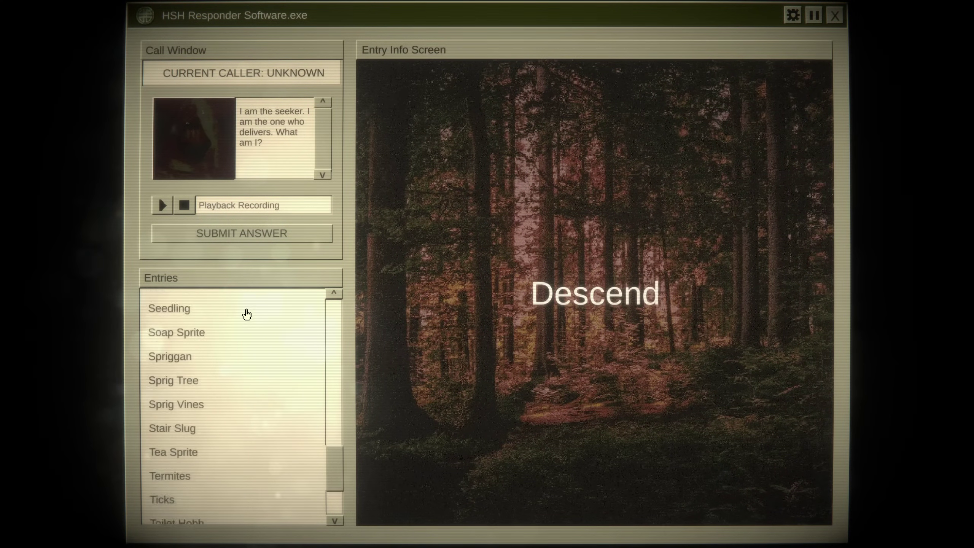
pyautogui.scroll(-3, 246, 310)
pyautogui.scroll(-3, 251, 327)
pyautogui.scroll(-2, 258, 350)
pyautogui.scroll(-1, 271, 374)
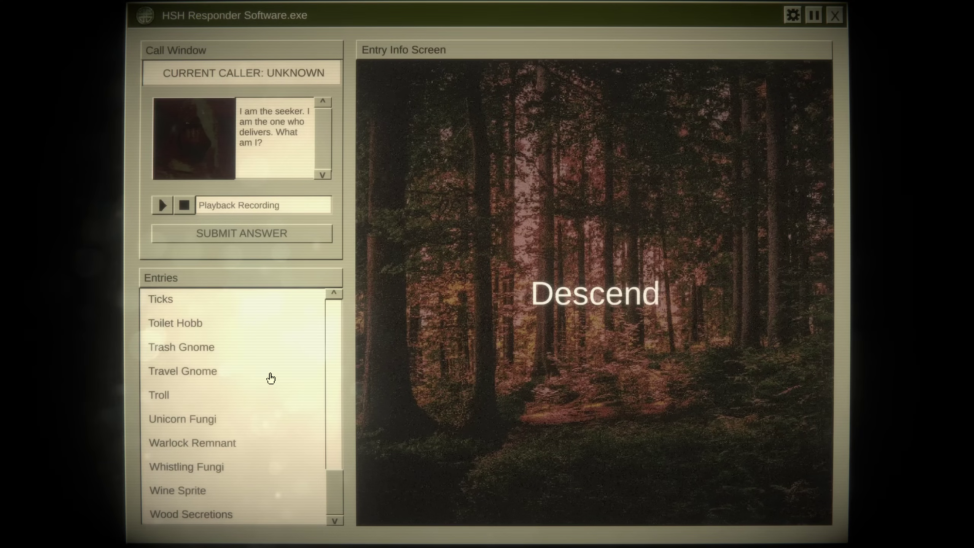
pyautogui.click(223, 373)
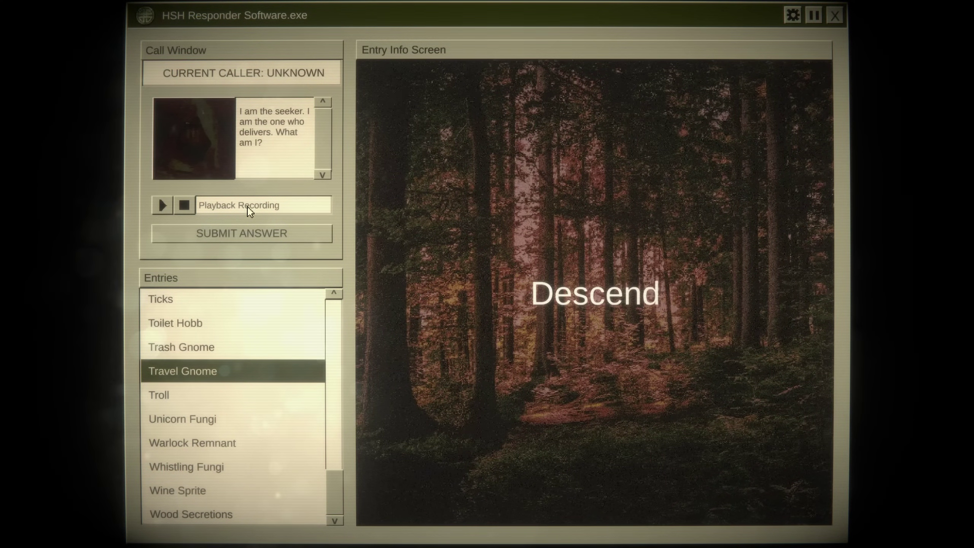
# - Send the Travel Gnome info package to the seeker caller and dismiss the success message
pyautogui.click(223, 234)
pyautogui.click(658, 301)
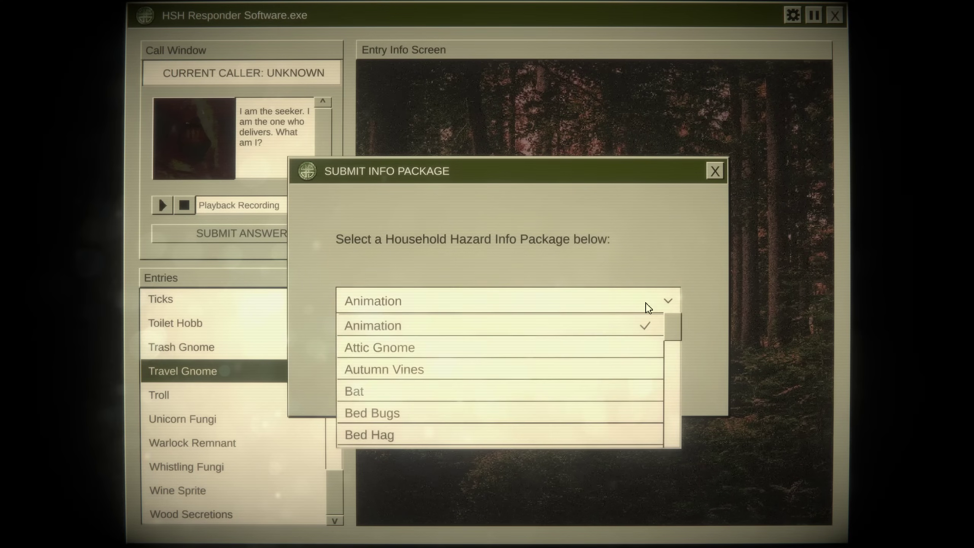
pyautogui.moveTo(674, 327); pyautogui.dragTo(676, 437)
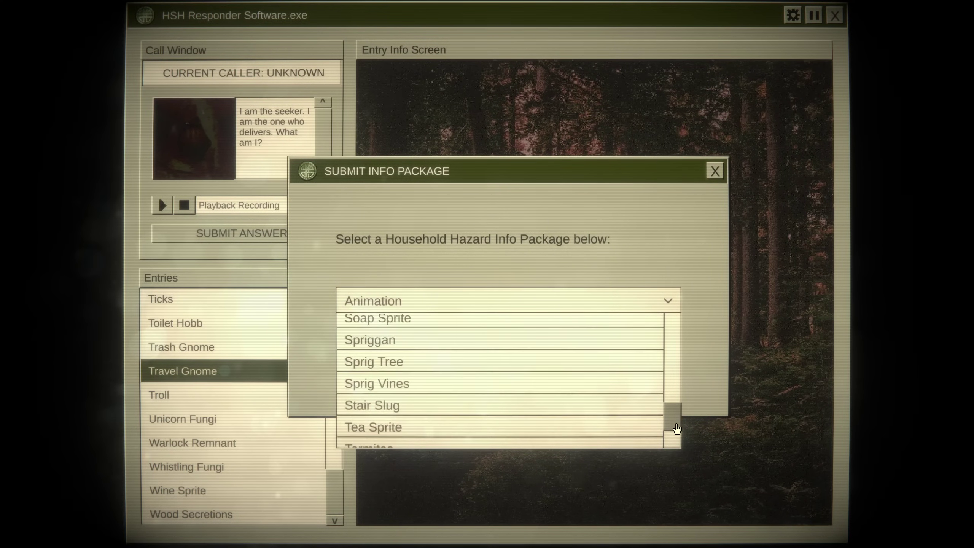
pyautogui.click(528, 402)
pyautogui.click(543, 370)
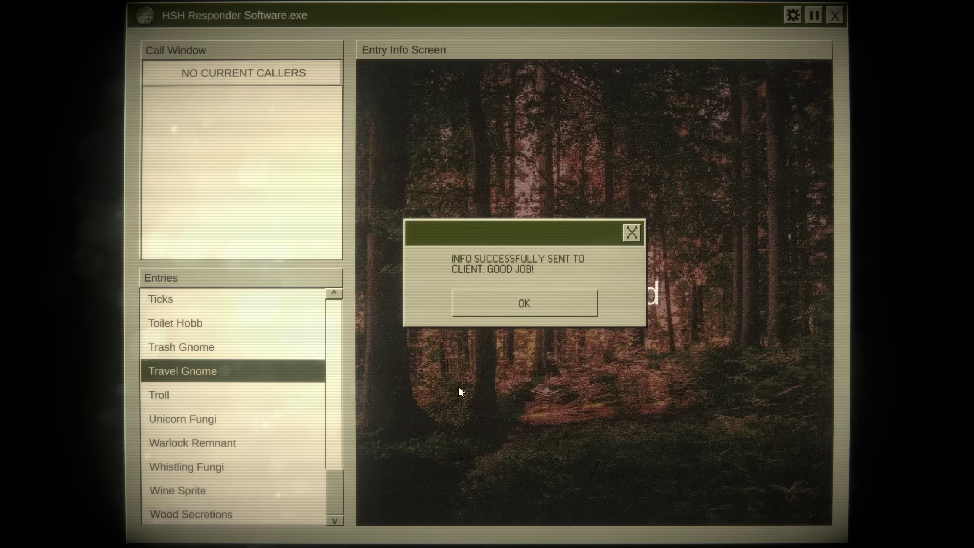
pyautogui.click(564, 304)
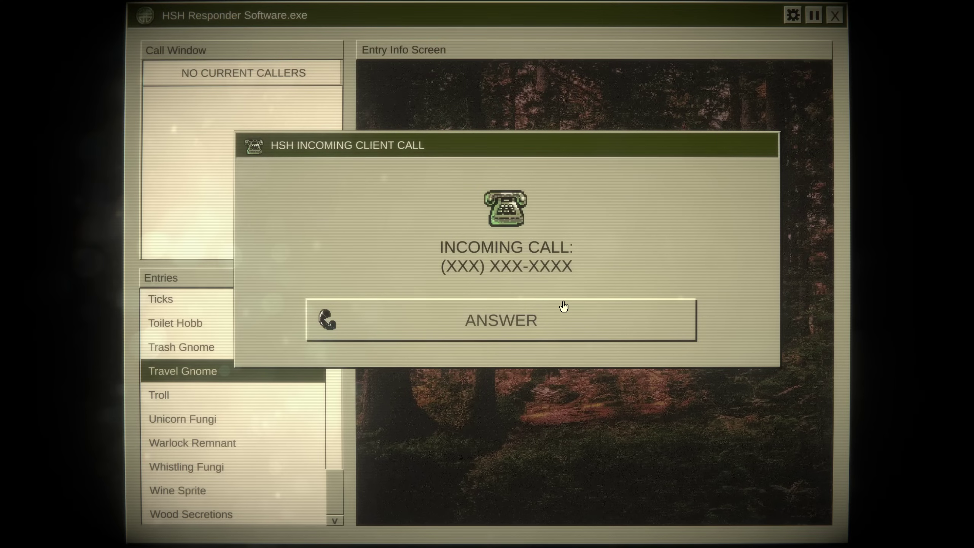
# - Answer supervisor Carol's call and close it after the termination notice
pyautogui.click(563, 306)
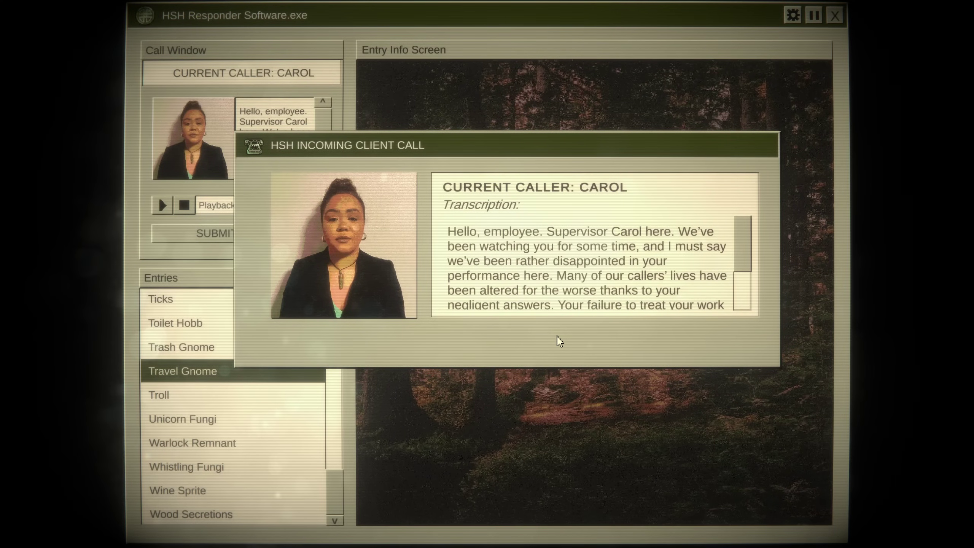
pyautogui.moveTo(750, 244); pyautogui.dragTo(753, 302)
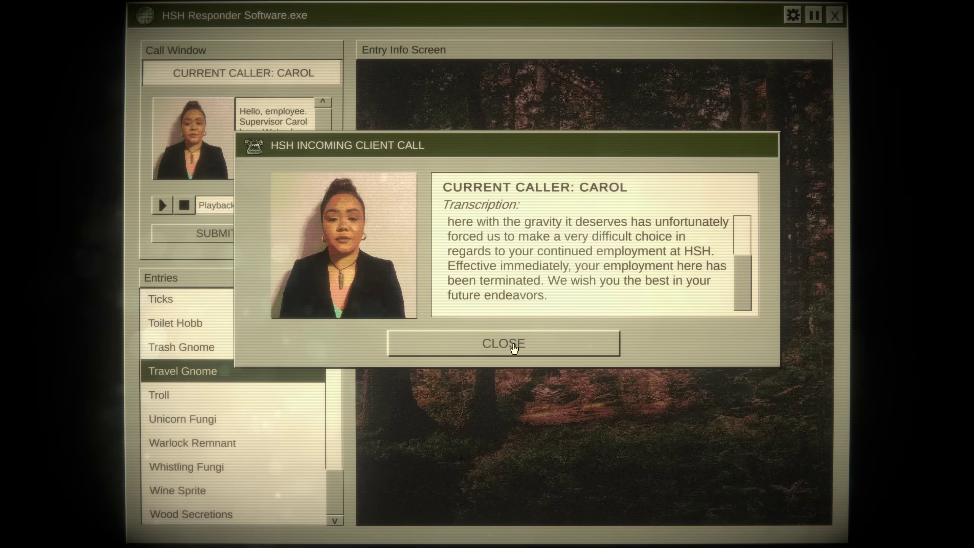
pyautogui.click(461, 347)
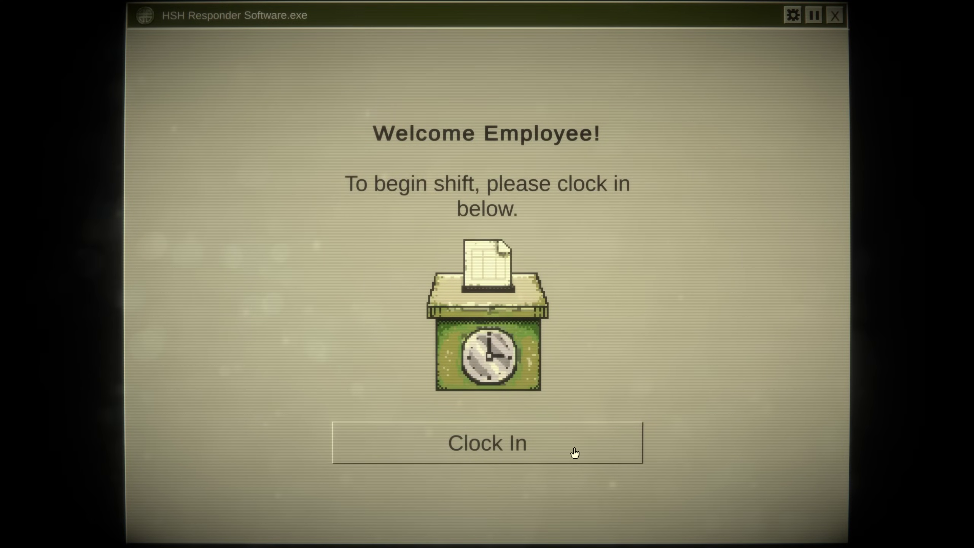
# - Clock in, check the Animation entry and video options, then answer the Queen's-followers caller
pyautogui.click(575, 449)
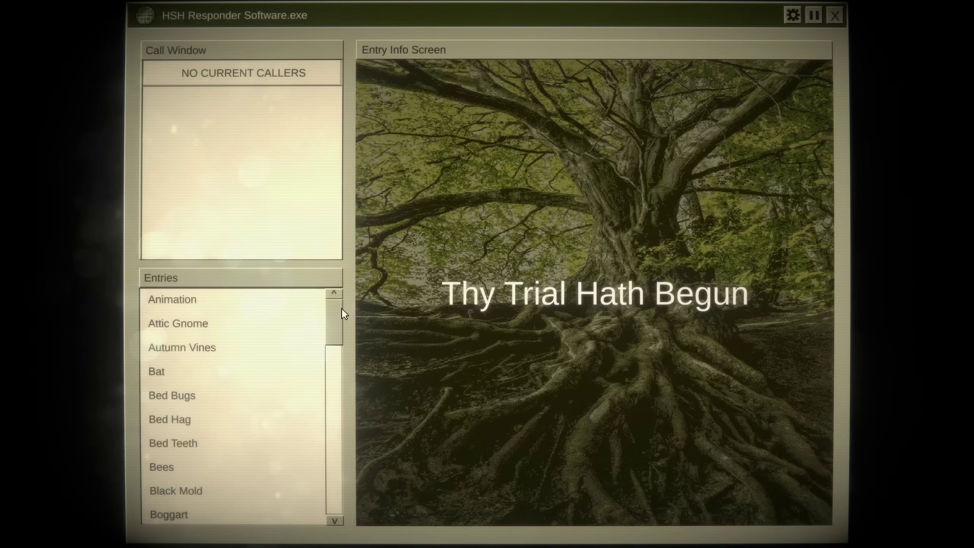
pyautogui.scroll(-2, 341, 314)
pyautogui.scroll(2, 341, 314)
pyautogui.click(175, 300)
pyautogui.scroll(-3, 341, 323)
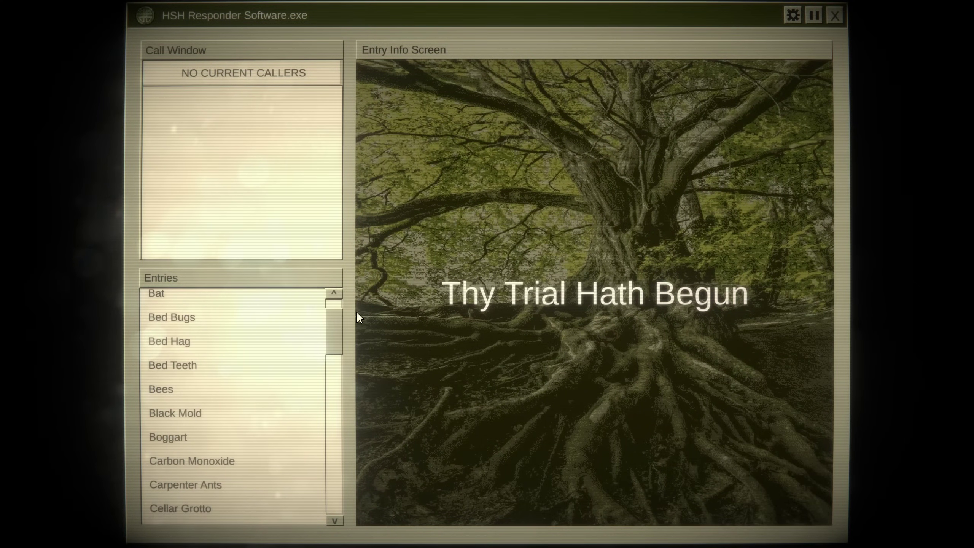
pyautogui.click(791, 15)
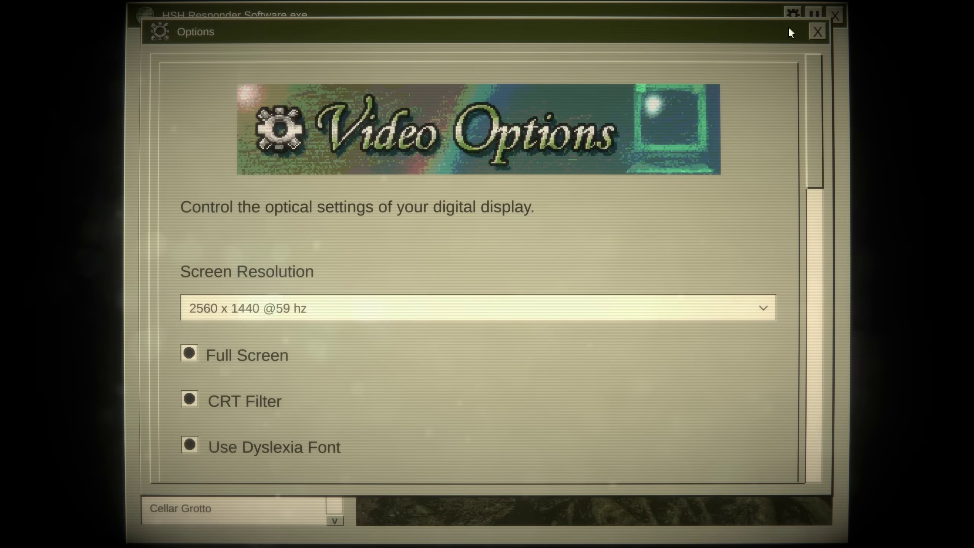
pyautogui.click(817, 31)
pyautogui.click(374, 323)
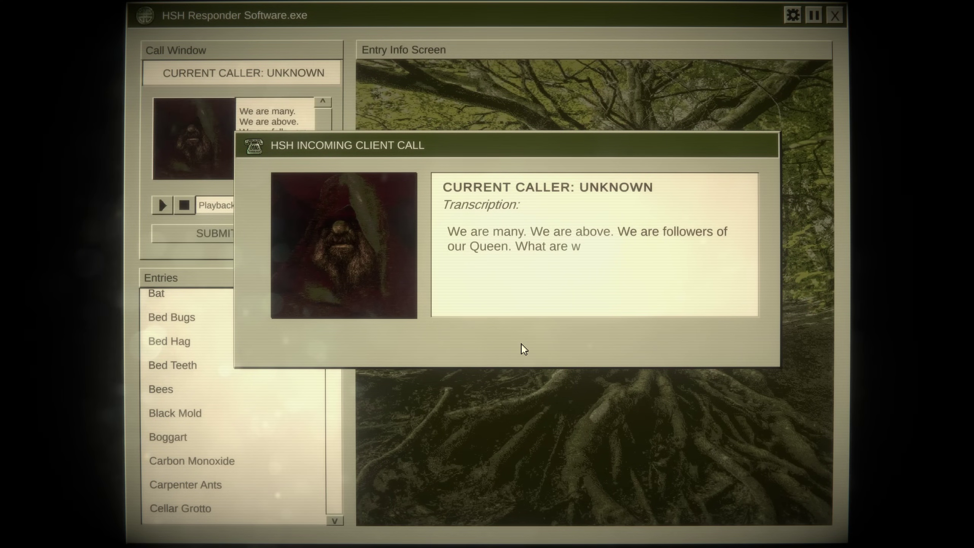
# - Hold the Queen's-followers caller, look up Bees, and send them the Bees package
pyautogui.click(496, 343)
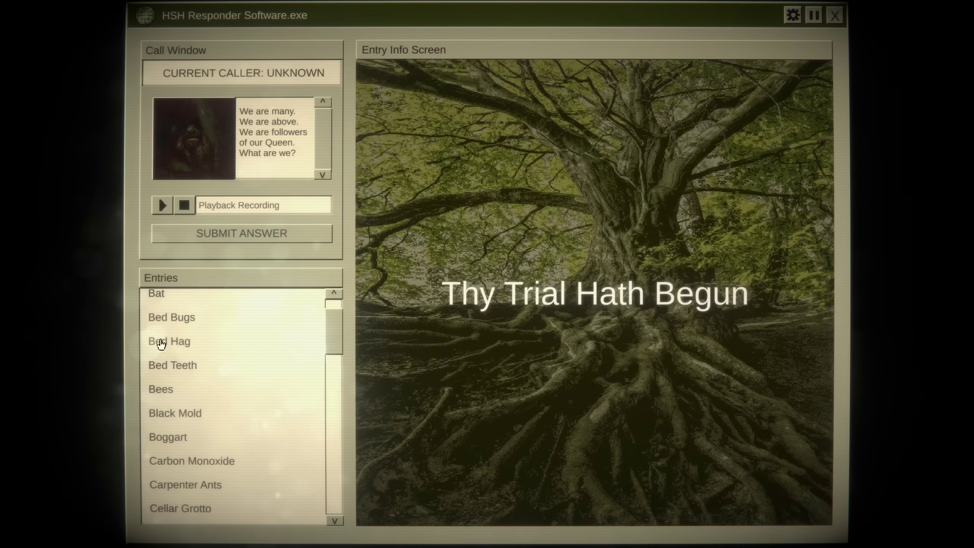
pyautogui.click(171, 394)
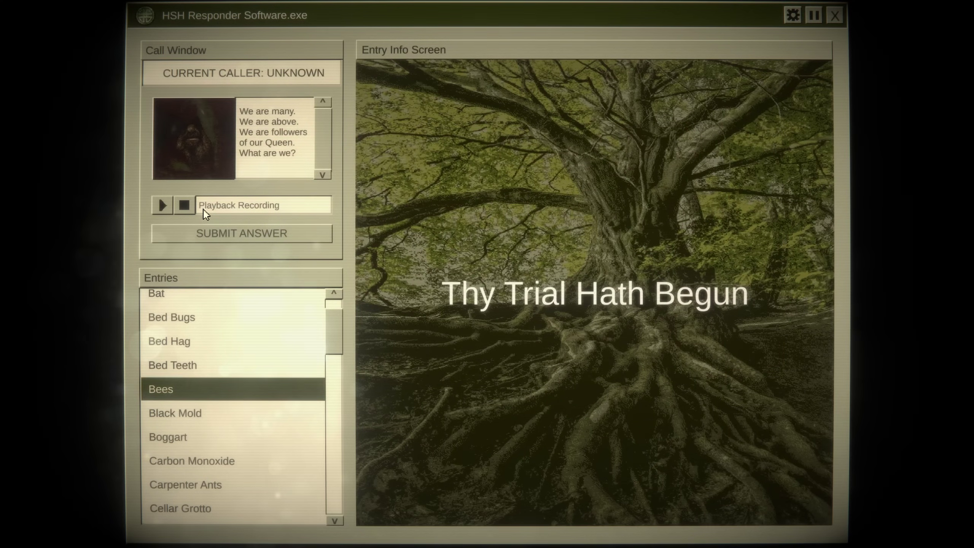
pyautogui.click(216, 235)
pyautogui.click(508, 301)
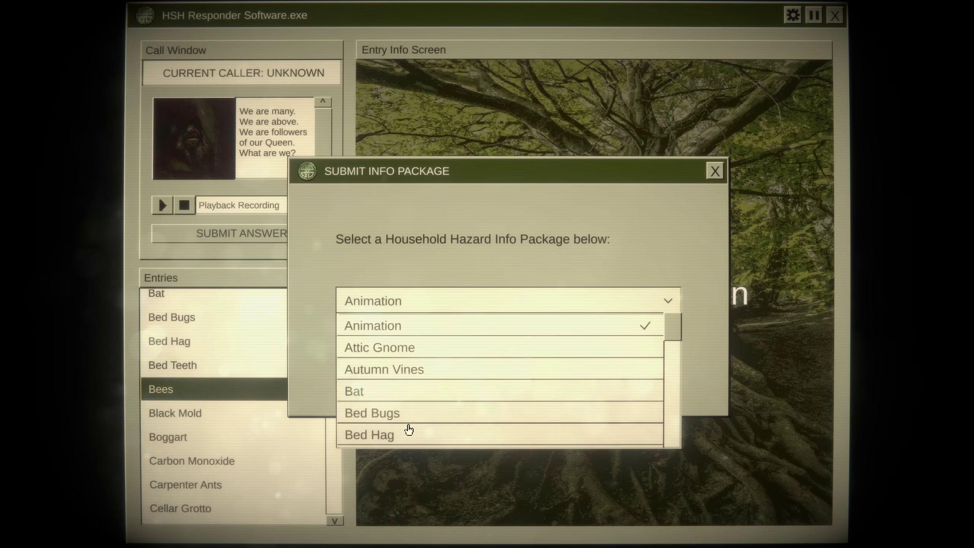
pyautogui.scroll(-1, 411, 412)
pyautogui.scroll(-2, 404, 418)
pyautogui.click(392, 424)
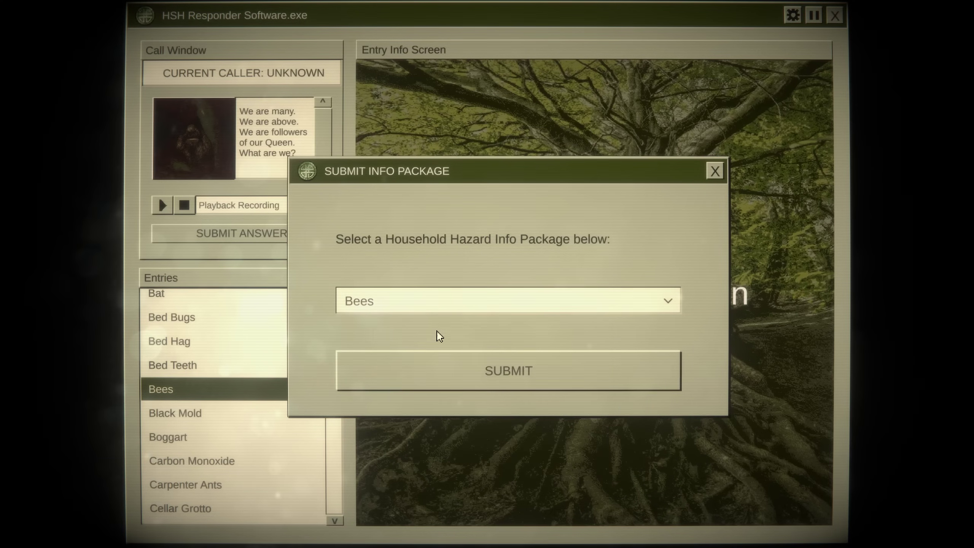
pyautogui.click(508, 367)
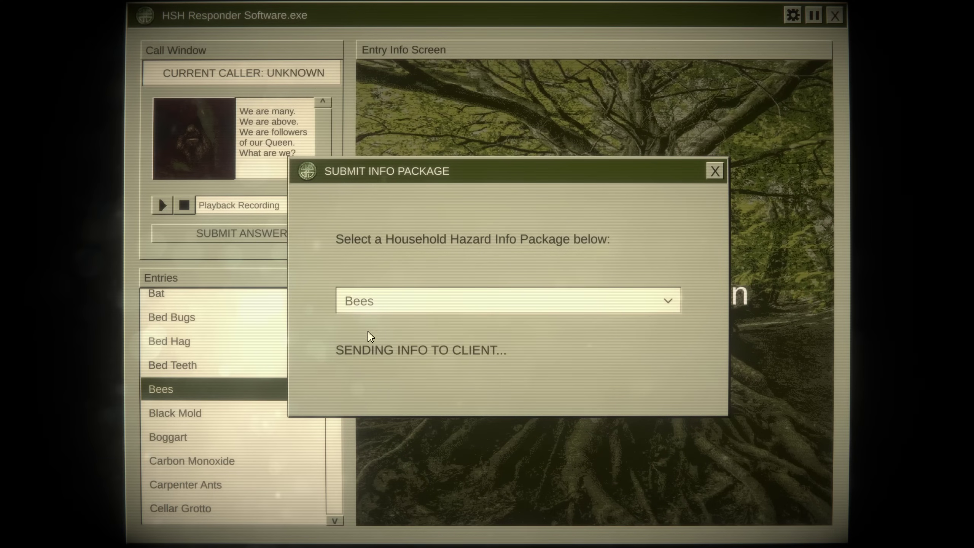
pyautogui.click(715, 173)
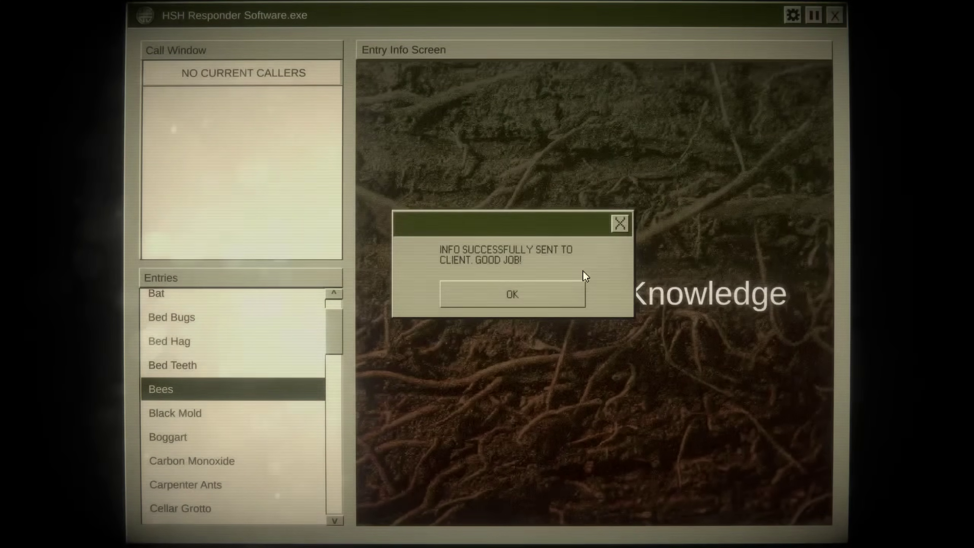
pyautogui.click(507, 295)
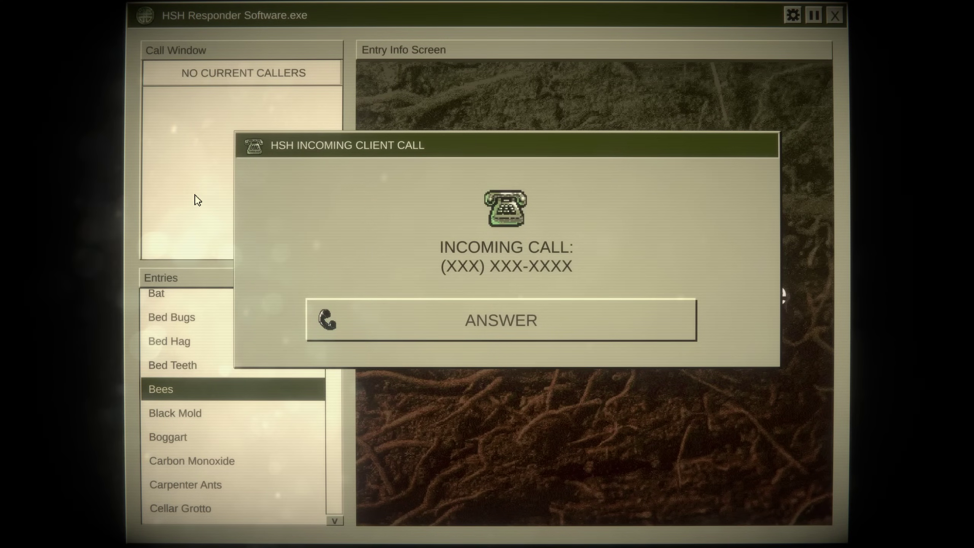
# - Answer and hold the clattering-riddle caller, check the Animation entry, and send an info package
pyautogui.click(566, 331)
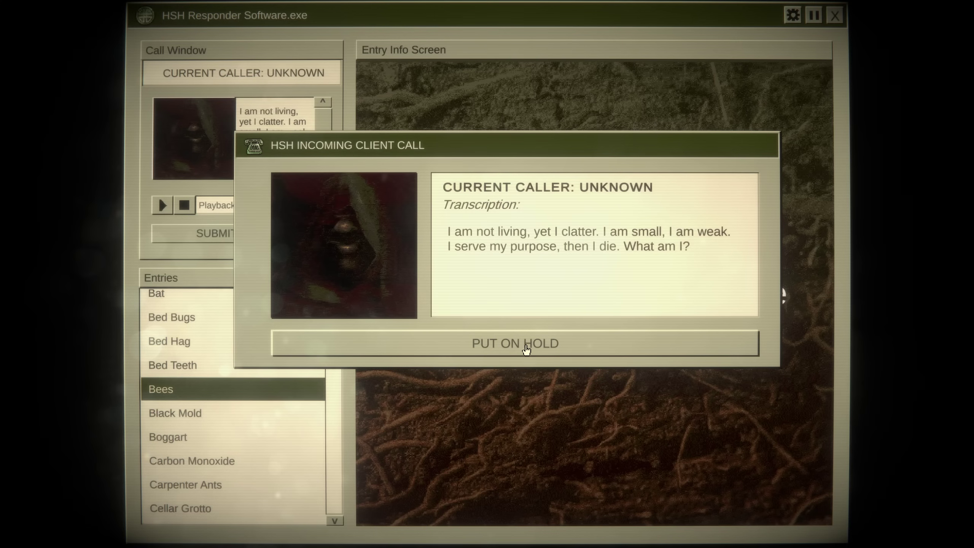
pyautogui.click(525, 344)
pyautogui.scroll(3, 333, 326)
pyautogui.click(213, 300)
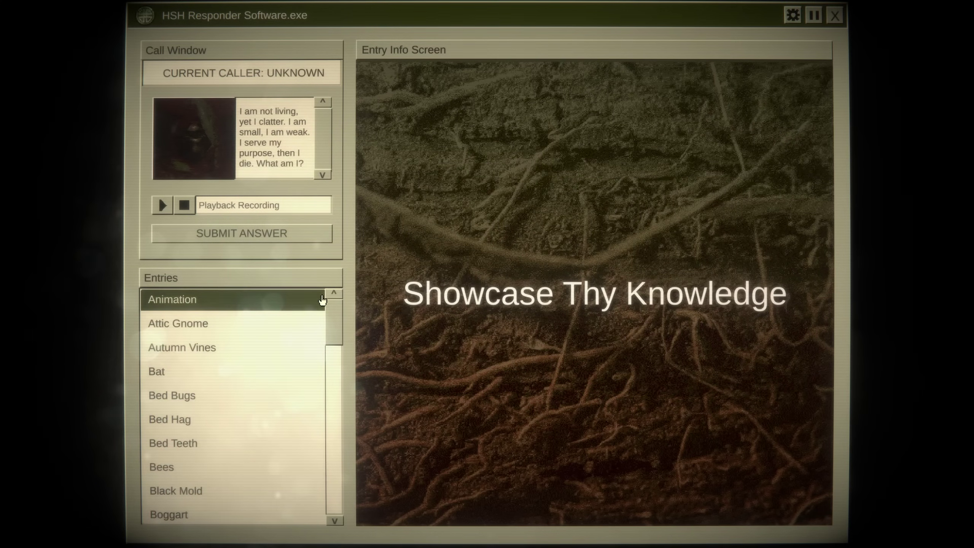
pyautogui.click(282, 236)
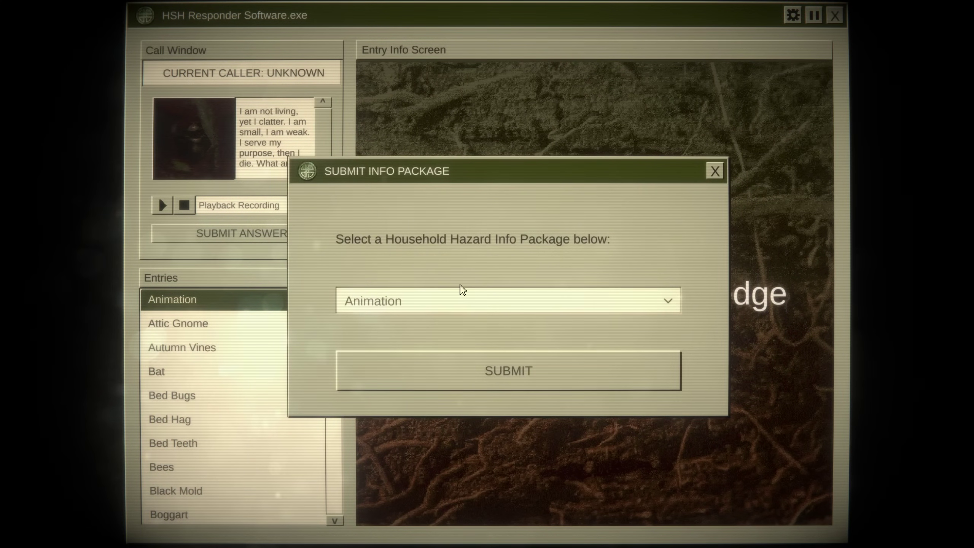
pyautogui.click(482, 374)
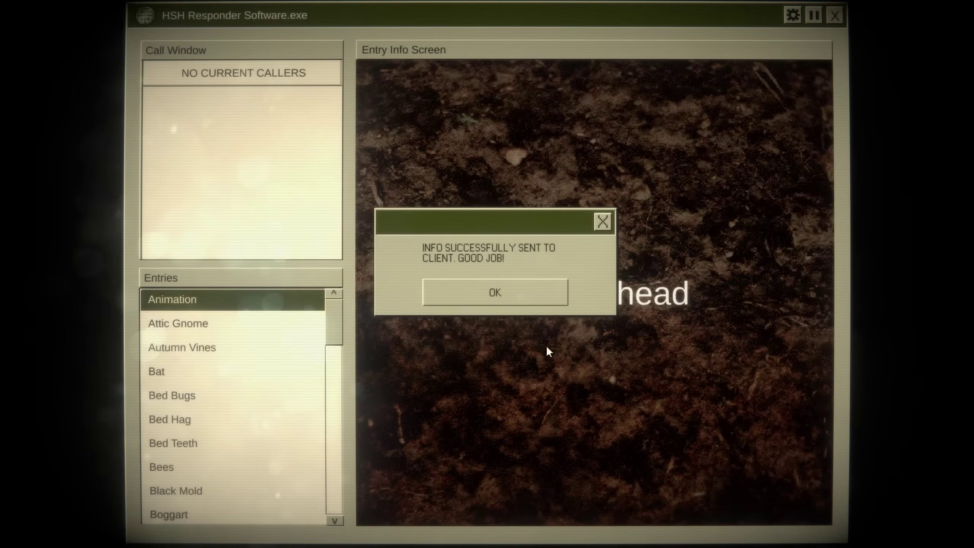
pyautogui.click(516, 294)
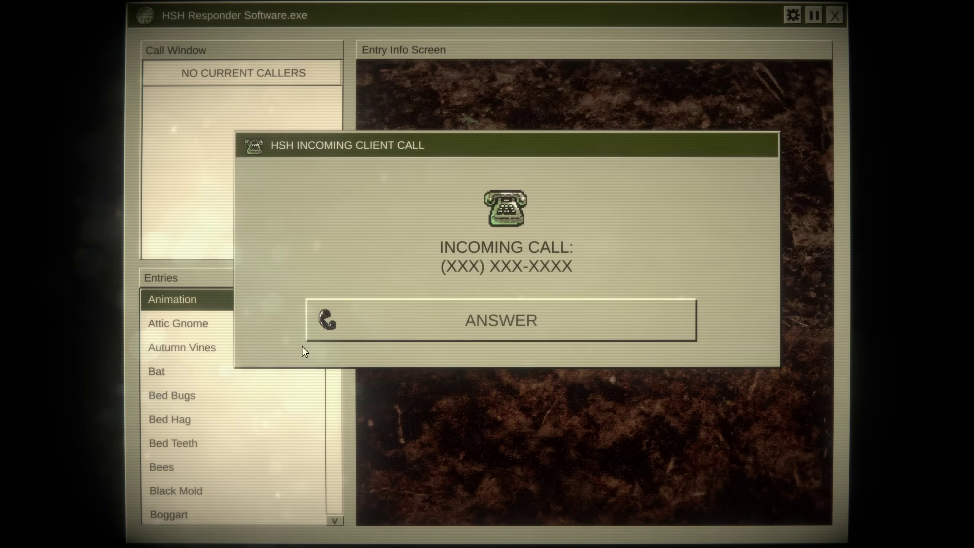
# - Answer and hold the beggar-riddle caller, look up Rain Nymph, and send that package
pyautogui.click(419, 335)
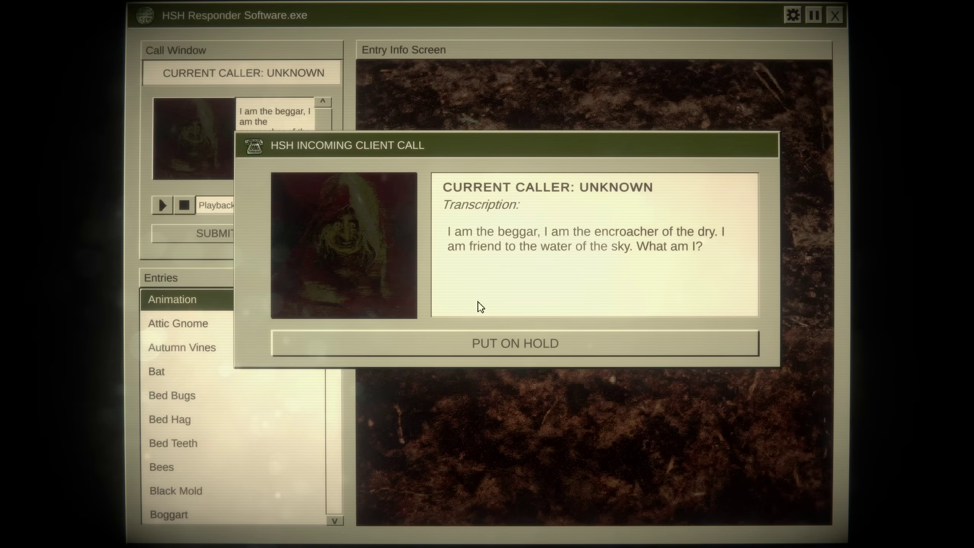
pyautogui.click(457, 350)
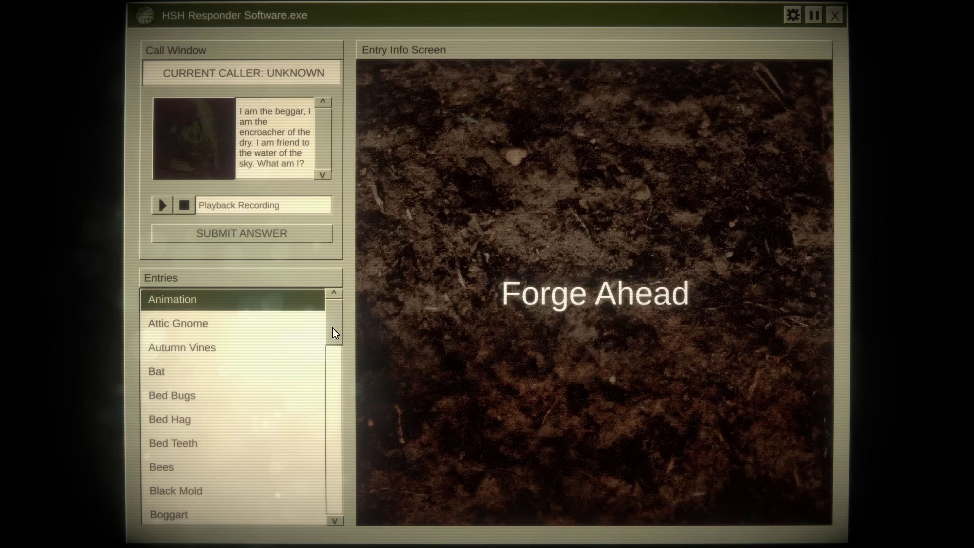
pyautogui.moveTo(333, 332); pyautogui.dragTo(331, 461)
pyautogui.click(223, 420)
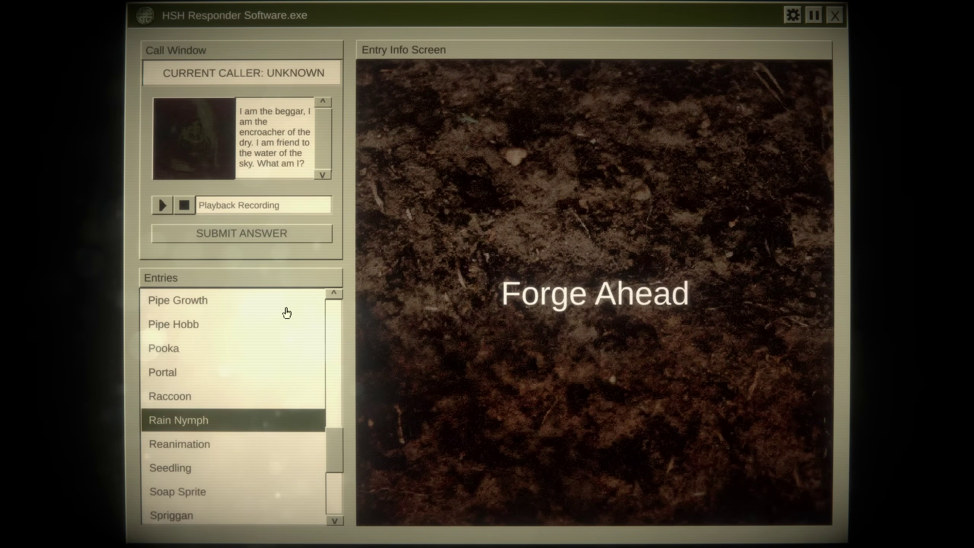
pyautogui.click(243, 231)
pyautogui.click(536, 299)
pyautogui.scroll(-4, 465, 396)
pyautogui.scroll(-4, 464, 395)
pyautogui.scroll(-3, 465, 395)
pyautogui.scroll(-3, 441, 398)
pyautogui.scroll(-3, 418, 400)
pyautogui.scroll(-3, 396, 401)
pyautogui.scroll(-4, 396, 401)
pyautogui.scroll(-3, 396, 401)
pyautogui.scroll(-2, 399, 403)
pyautogui.scroll(-2, 407, 409)
pyautogui.scroll(-3, 408, 409)
pyautogui.scroll(-1, 404, 409)
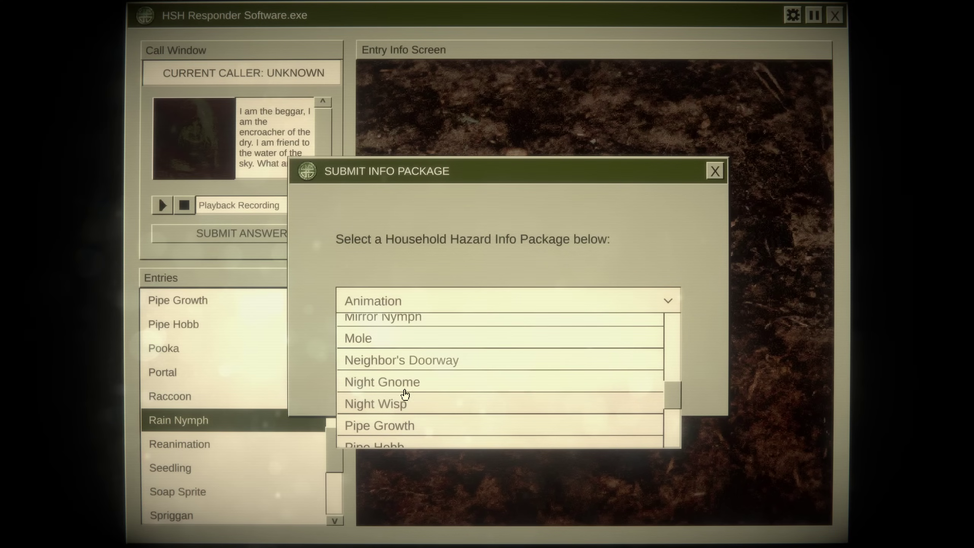
pyautogui.scroll(-2, 399, 409)
pyautogui.moveTo(679, 402); pyautogui.dragTo(679, 415)
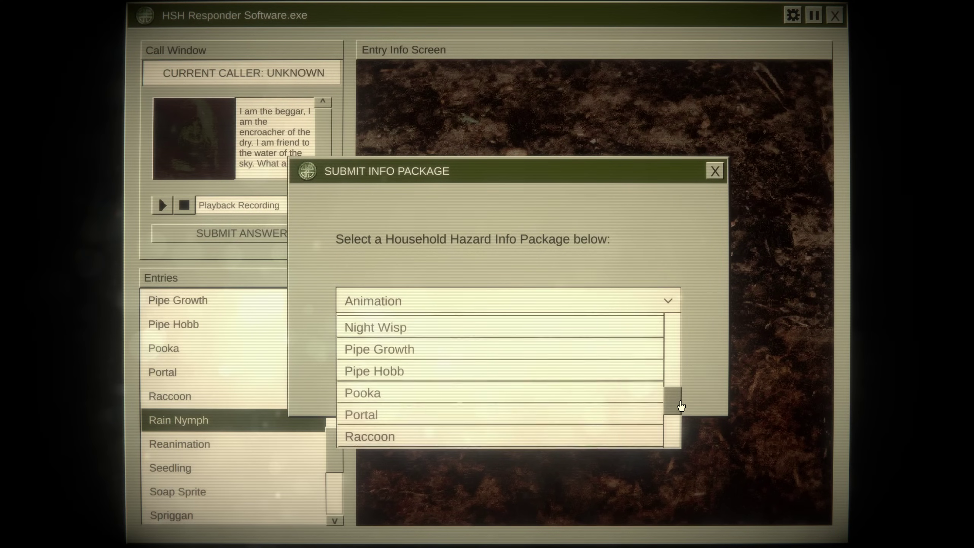
pyautogui.click(615, 399)
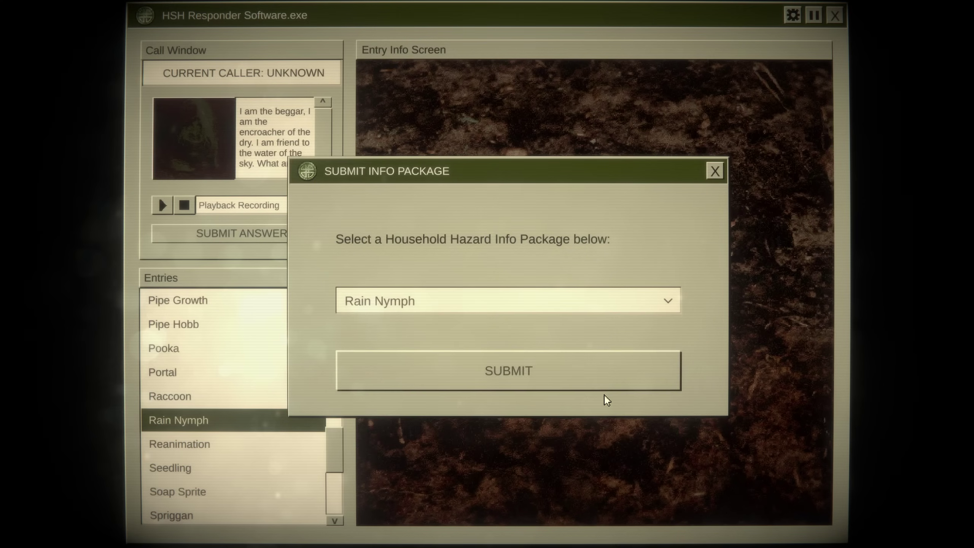
pyautogui.click(544, 377)
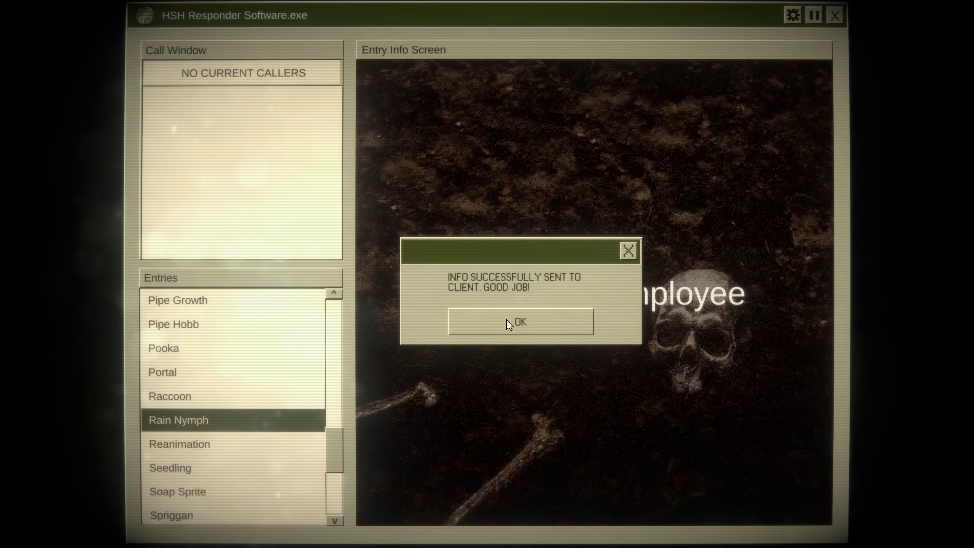
pyautogui.click(506, 324)
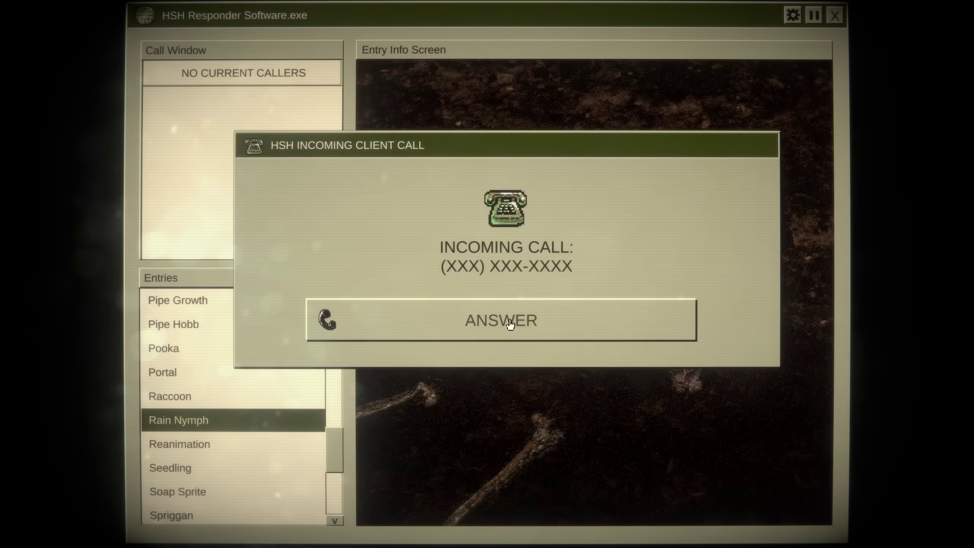
# - Answer the harbinger-of-death caller, put them on hold, and look up House Fly
pyautogui.click(510, 322)
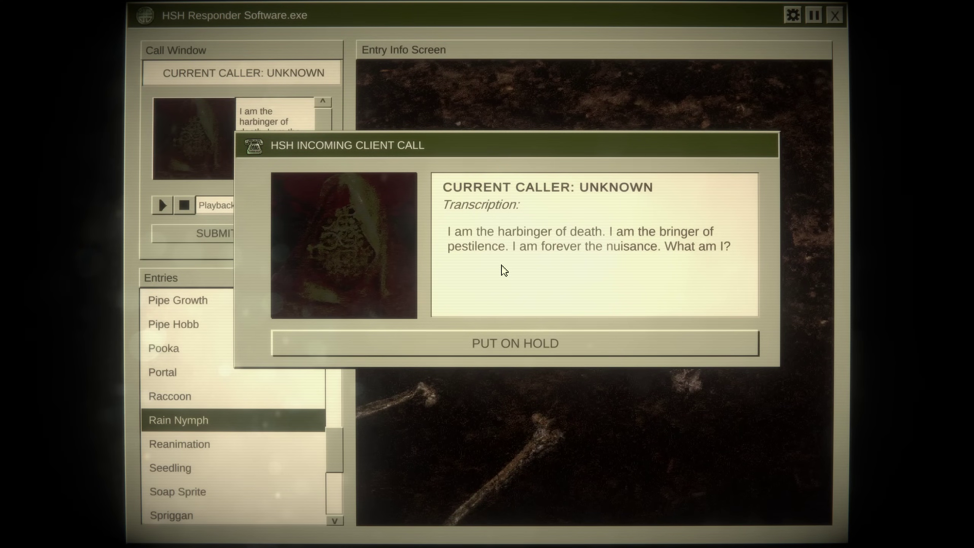
pyautogui.click(504, 345)
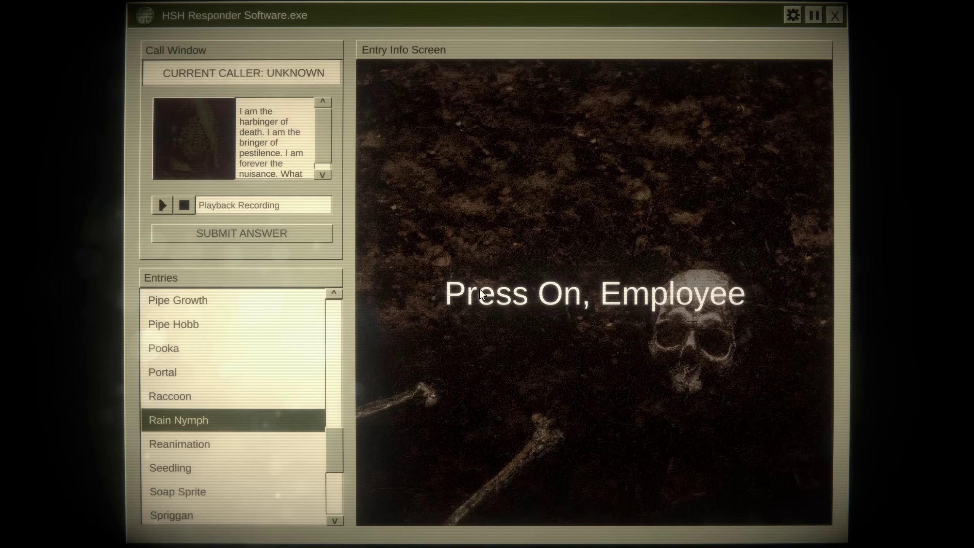
pyautogui.moveTo(335, 456); pyautogui.dragTo(380, 306)
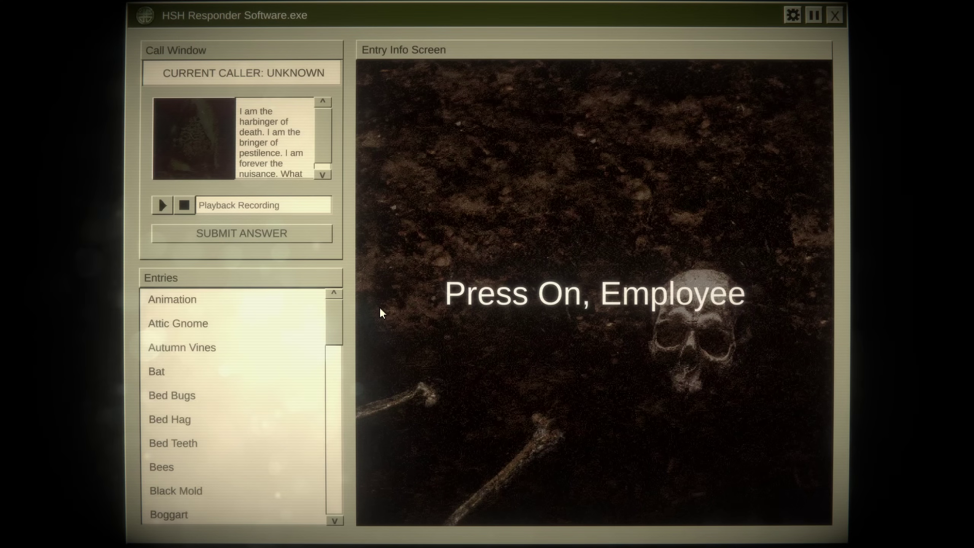
pyautogui.scroll(-1, 233, 365)
pyautogui.scroll(-2, 232, 372)
pyautogui.scroll(-1, 232, 375)
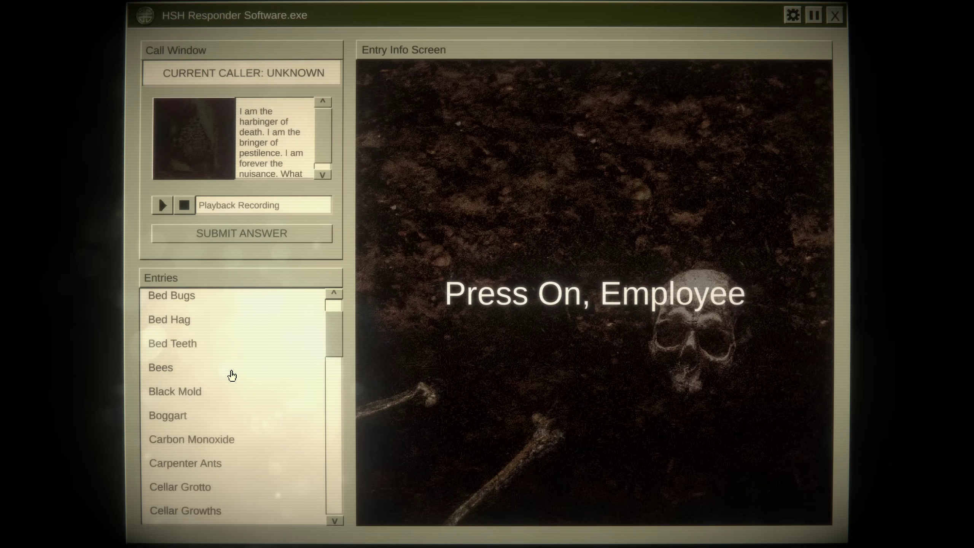
pyautogui.scroll(-1, 232, 375)
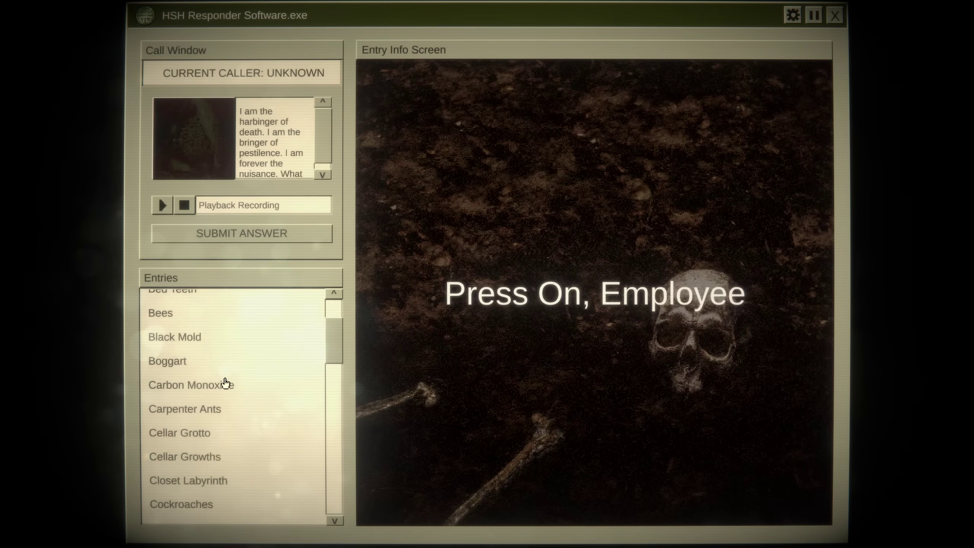
pyautogui.scroll(-1, 224, 384)
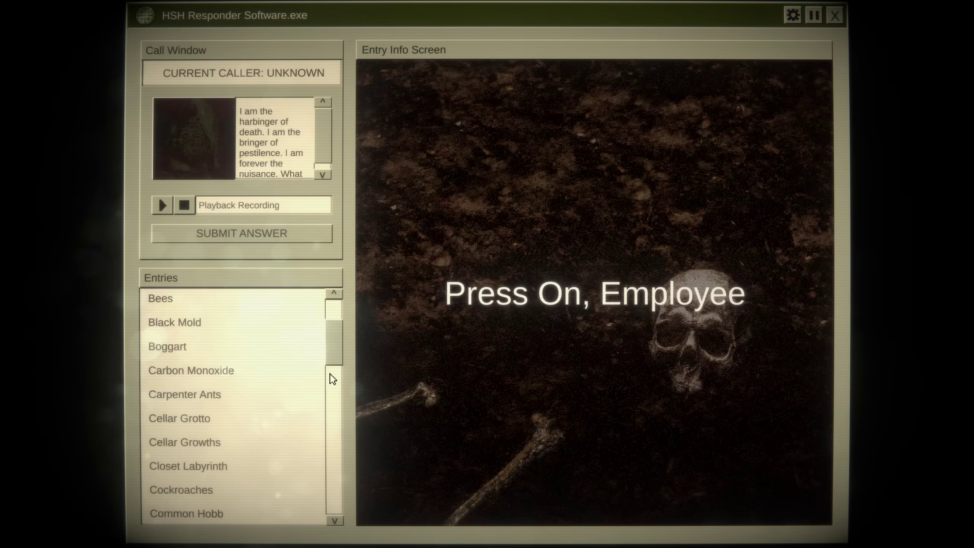
pyautogui.moveTo(333, 350); pyautogui.dragTo(338, 406)
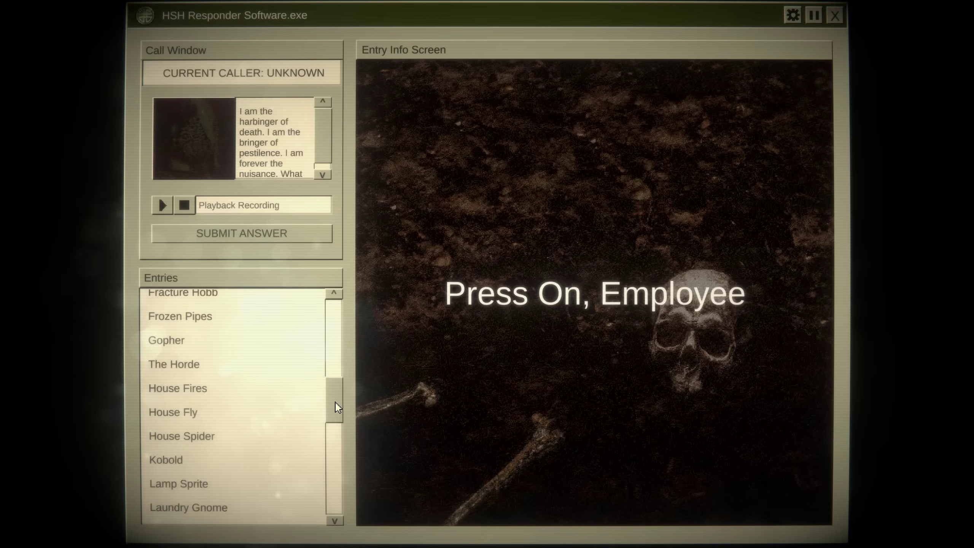
pyautogui.click(190, 416)
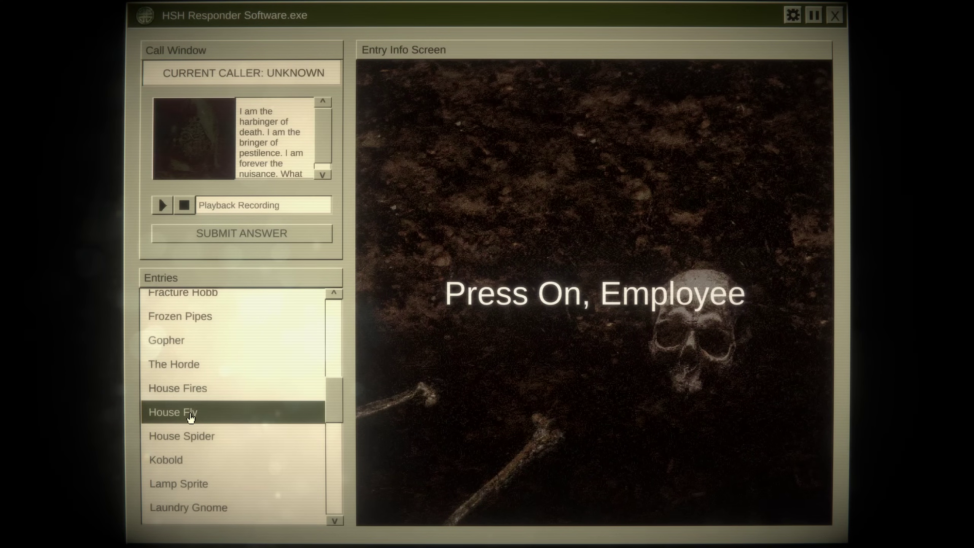
pyautogui.scroll(-5, 290, 416)
pyautogui.scroll(-2, 232, 436)
pyautogui.scroll(-2, 232, 426)
pyautogui.scroll(-3, 233, 423)
pyautogui.scroll(-8, 163, 402)
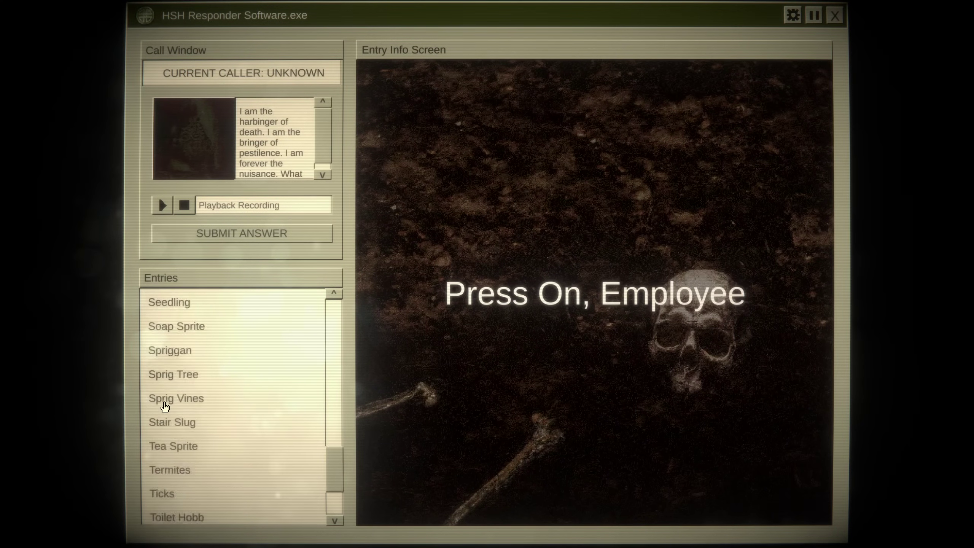
pyautogui.scroll(-2, 176, 404)
pyautogui.scroll(-2, 198, 411)
pyautogui.scroll(-1, 203, 413)
pyautogui.scroll(-1, 203, 415)
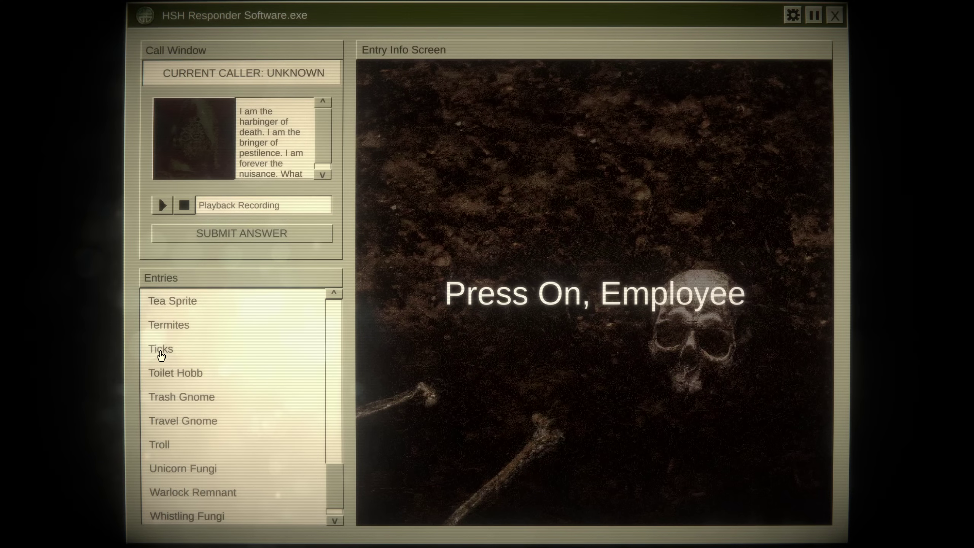
pyautogui.scroll(-1, 160, 355)
pyautogui.scroll(-1, 175, 411)
pyautogui.scroll(1, 188, 447)
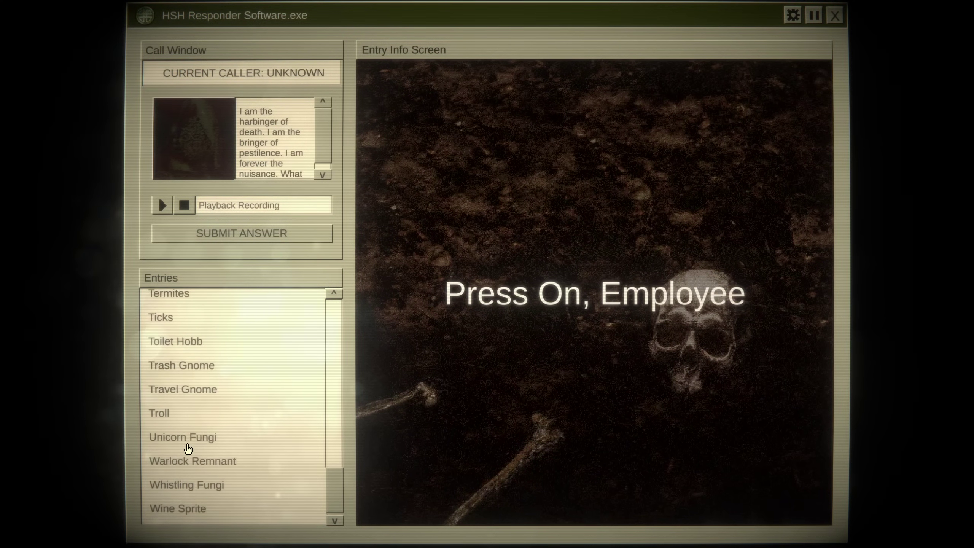
pyautogui.scroll(1, 188, 447)
pyautogui.scroll(2, 188, 447)
pyautogui.scroll(2, 188, 447)
pyautogui.scroll(3, 188, 447)
pyautogui.scroll(4, 188, 447)
pyautogui.scroll(3, 188, 447)
pyautogui.scroll(3, 188, 446)
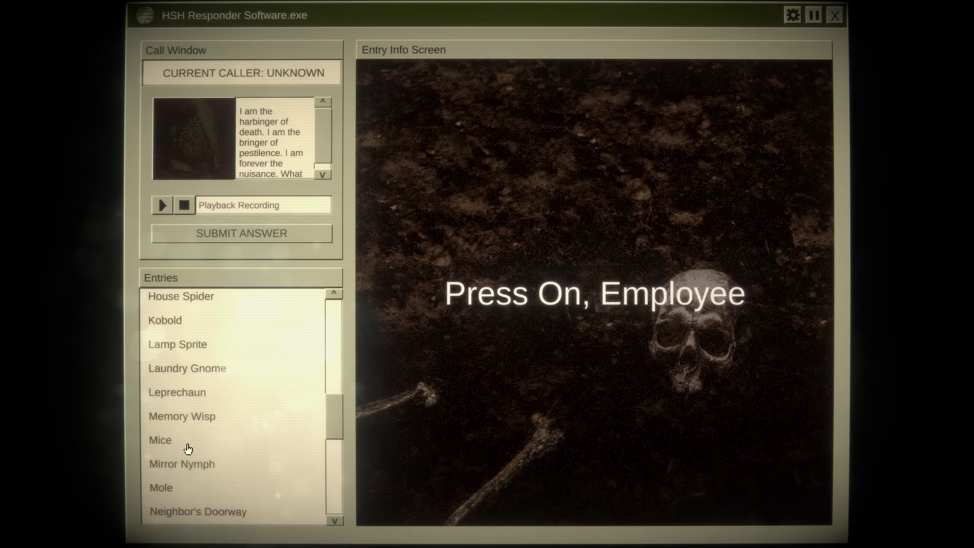
pyautogui.scroll(3, 188, 446)
pyautogui.scroll(3, 189, 447)
pyautogui.scroll(2, 188, 447)
pyautogui.scroll(3, 188, 448)
pyautogui.scroll(2, 188, 447)
pyautogui.scroll(1, 188, 447)
pyautogui.scroll(1, 188, 446)
pyautogui.scroll(2, 188, 447)
pyautogui.scroll(2, 188, 447)
pyautogui.scroll(3, 188, 447)
pyautogui.scroll(2, 188, 448)
pyautogui.scroll(2, 188, 447)
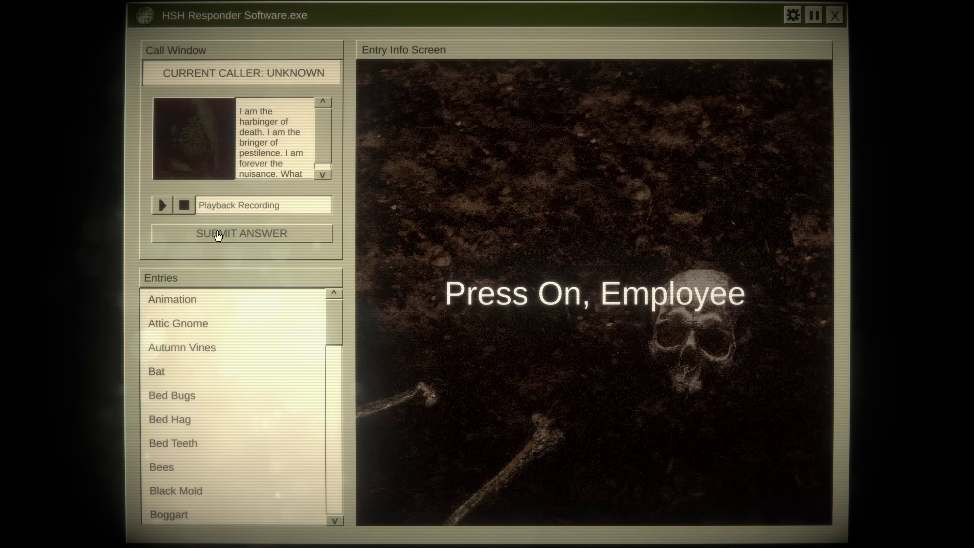
# - Submit House Fly as the pestilence-riddle caller's info package and confirm the success message
pyautogui.click(216, 234)
pyautogui.click(665, 300)
pyautogui.moveTo(673, 324); pyautogui.dragTo(684, 389)
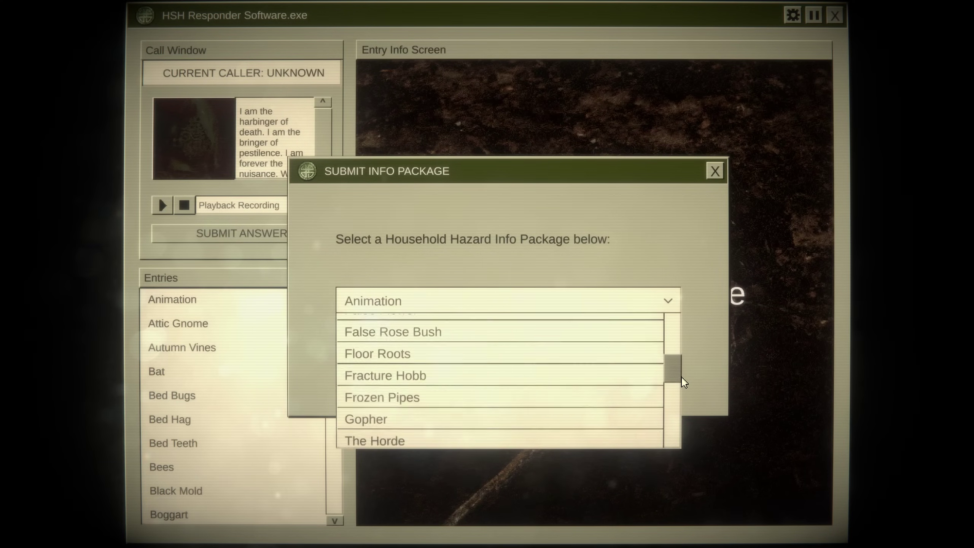
pyautogui.click(578, 374)
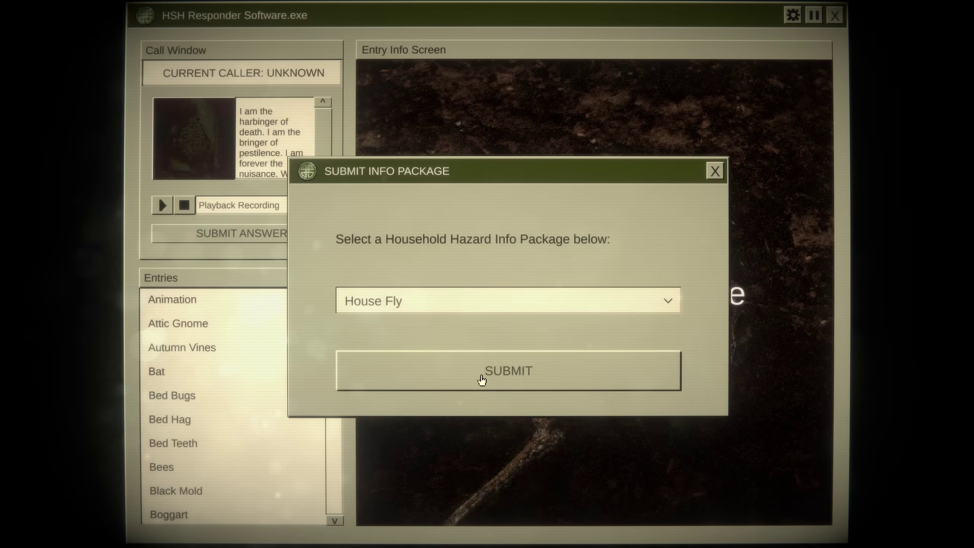
pyautogui.click(480, 381)
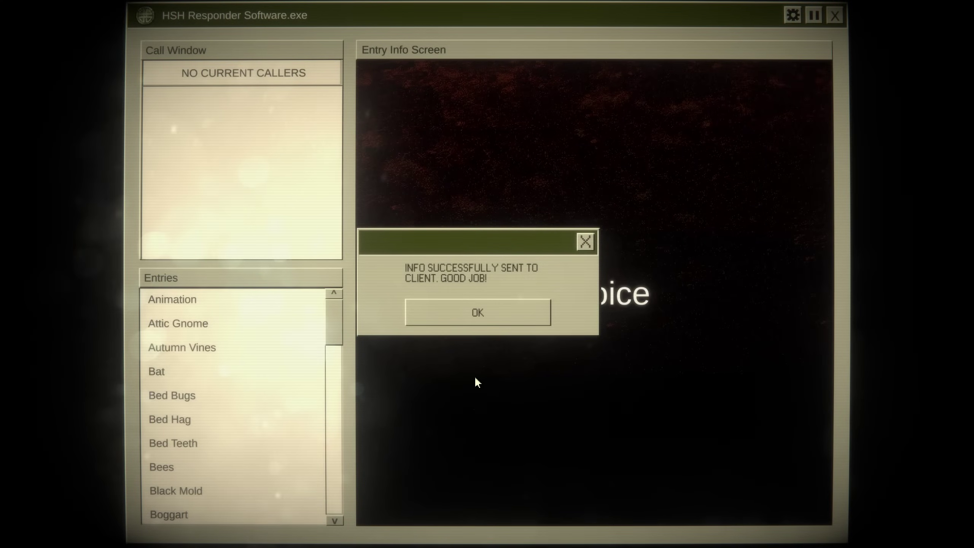
pyautogui.click(465, 319)
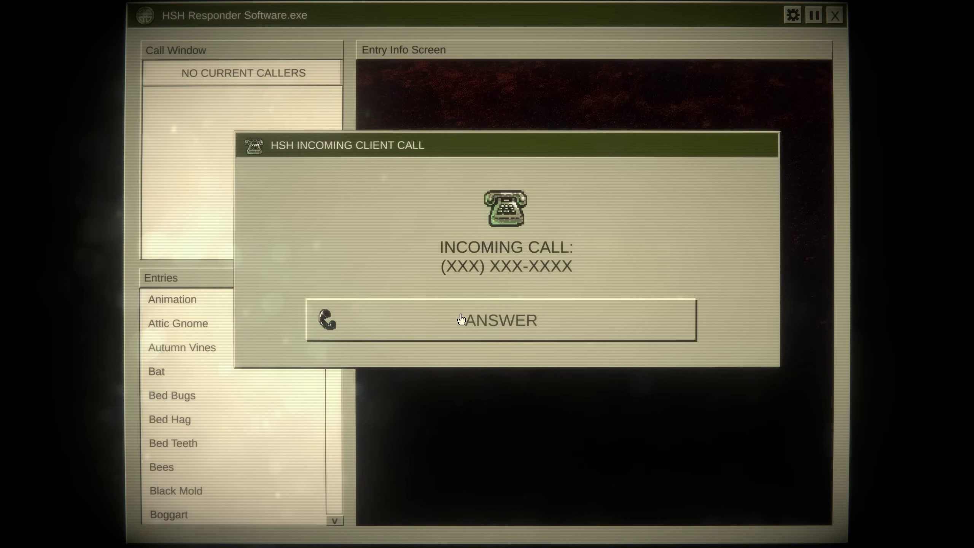
# - Answer the 'domains of those who have too much' caller and put them on hold
pyautogui.click(459, 315)
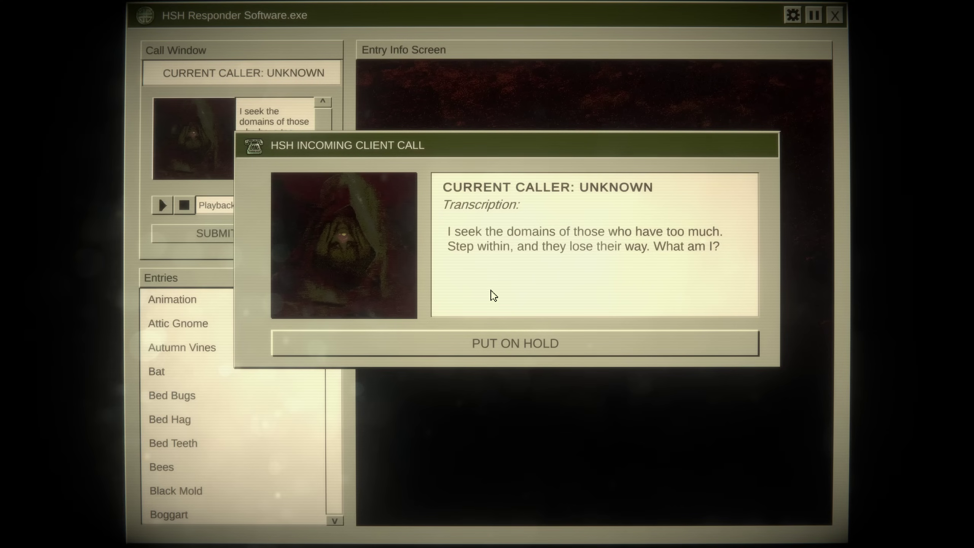
pyautogui.click(479, 344)
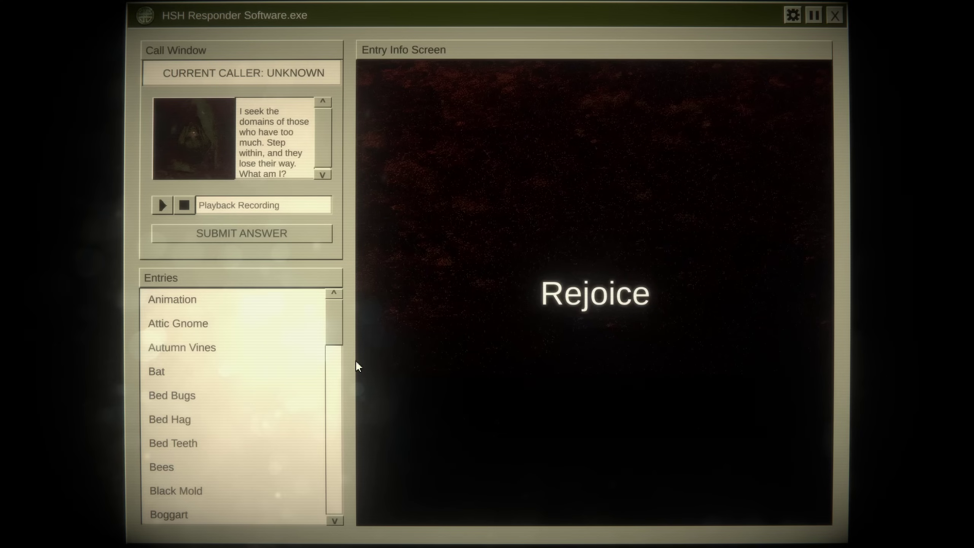
pyautogui.moveTo(333, 308)
pyautogui.mouseDown()
pyautogui.moveTo(330, 424)
pyautogui.moveTo(346, 466)
pyautogui.mouseUp()
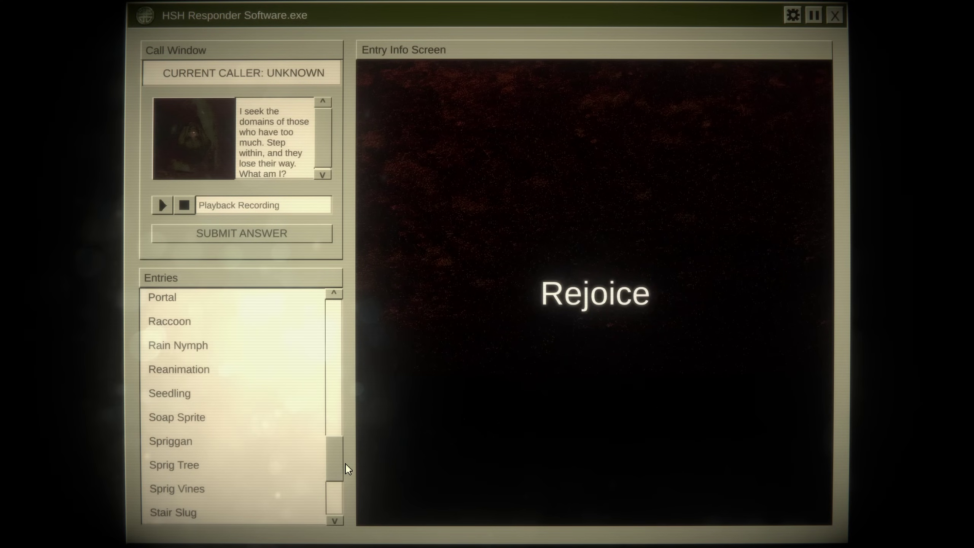
pyautogui.moveTo(346, 463)
pyautogui.mouseDown()
pyautogui.moveTo(346, 477)
pyautogui.moveTo(338, 437)
pyautogui.mouseUp()
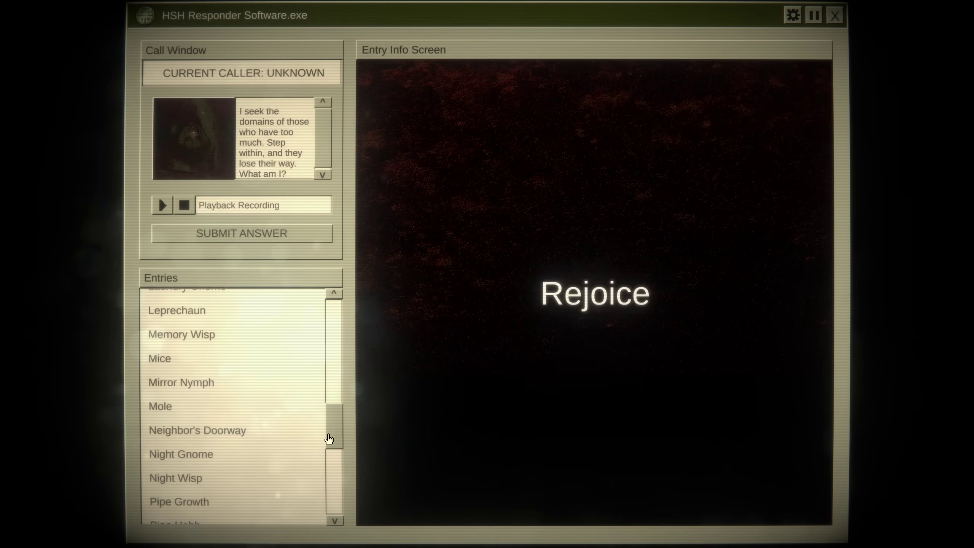
# - Compare the Neighbor's Doorway and Memory Wisp entries as possible answers
pyautogui.click(216, 441)
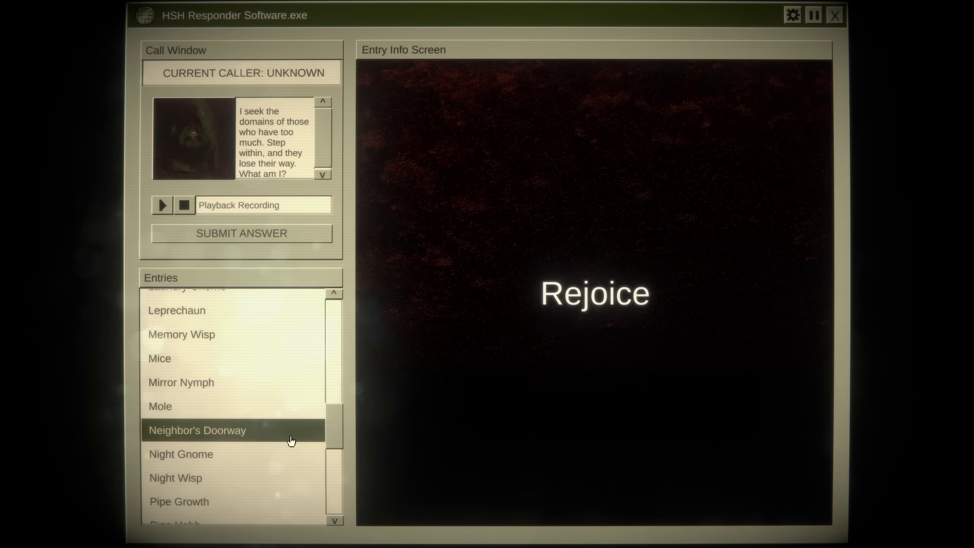
pyautogui.moveTo(340, 437); pyautogui.dragTo(330, 441)
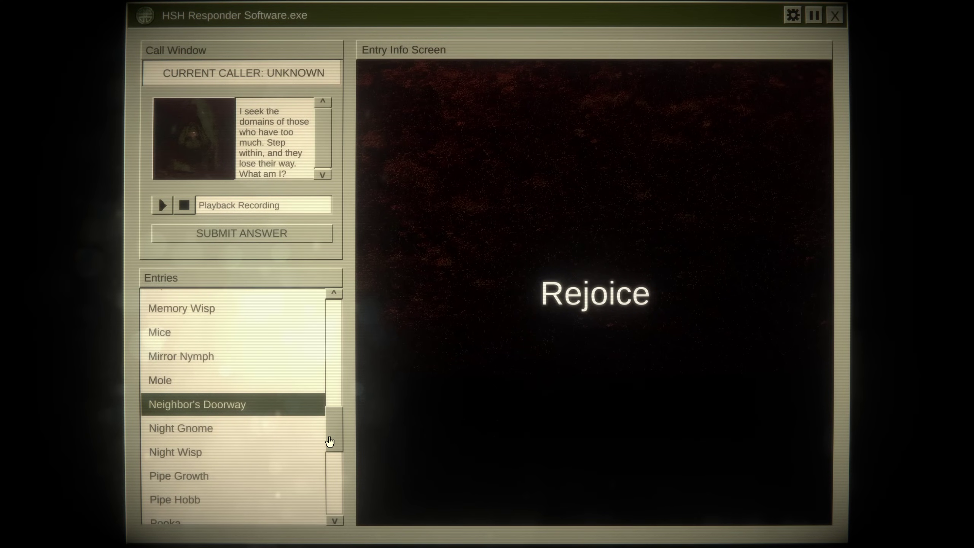
pyautogui.moveTo(330, 441)
pyautogui.mouseDown()
pyautogui.moveTo(346, 514)
pyautogui.moveTo(326, 506)
pyautogui.mouseUp()
pyautogui.scroll(3, 312, 479)
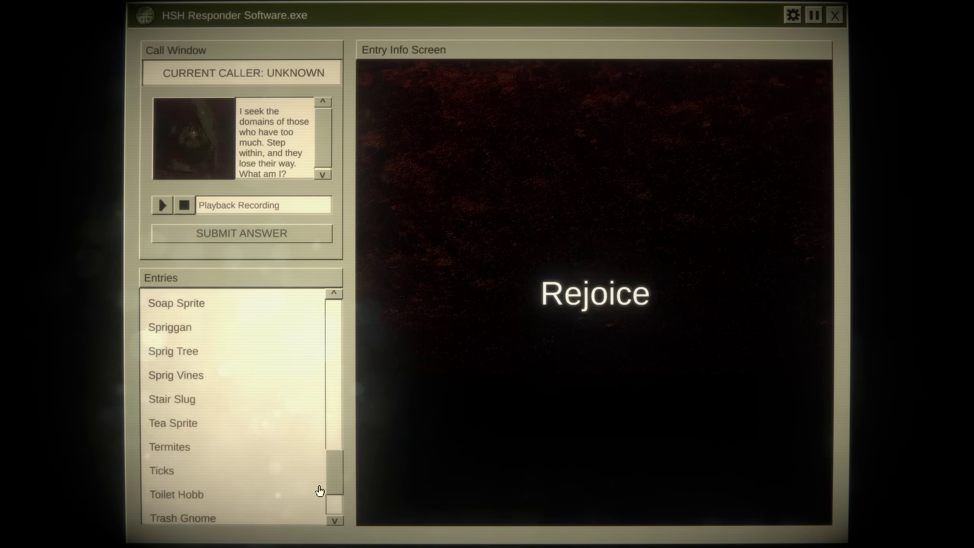
pyautogui.scroll(3, 312, 480)
pyautogui.scroll(3, 311, 472)
pyautogui.scroll(3, 309, 457)
pyautogui.scroll(1, 305, 445)
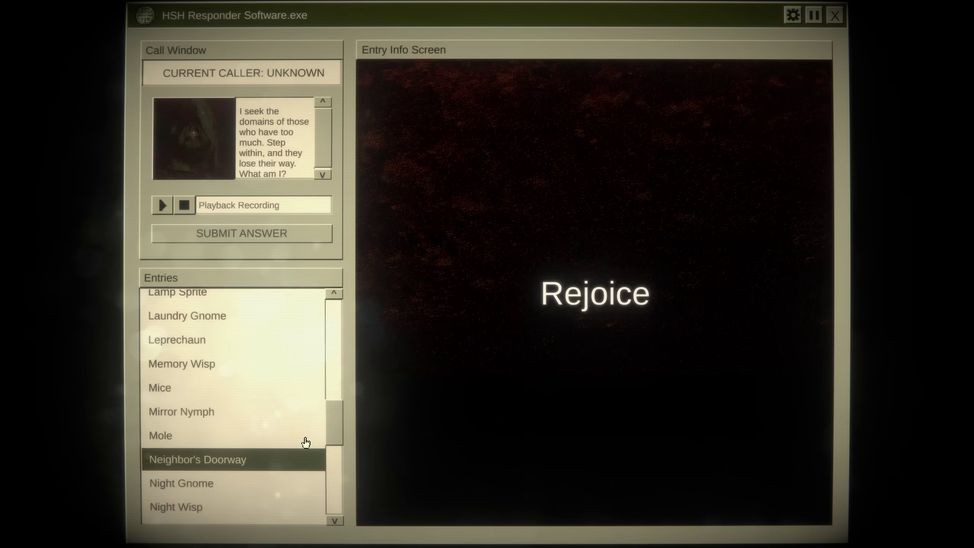
pyautogui.scroll(1, 306, 447)
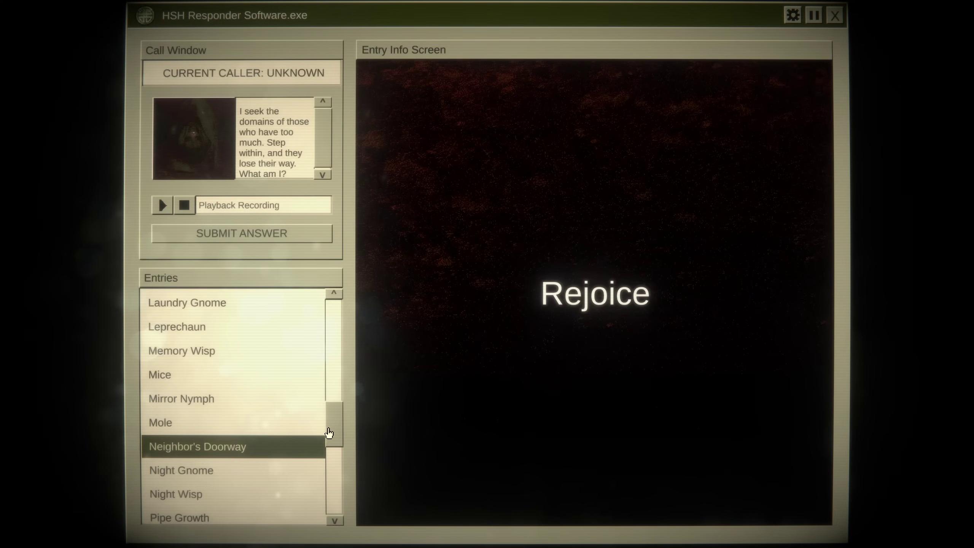
pyautogui.scroll(1, 333, 429)
pyautogui.scroll(1, 333, 429)
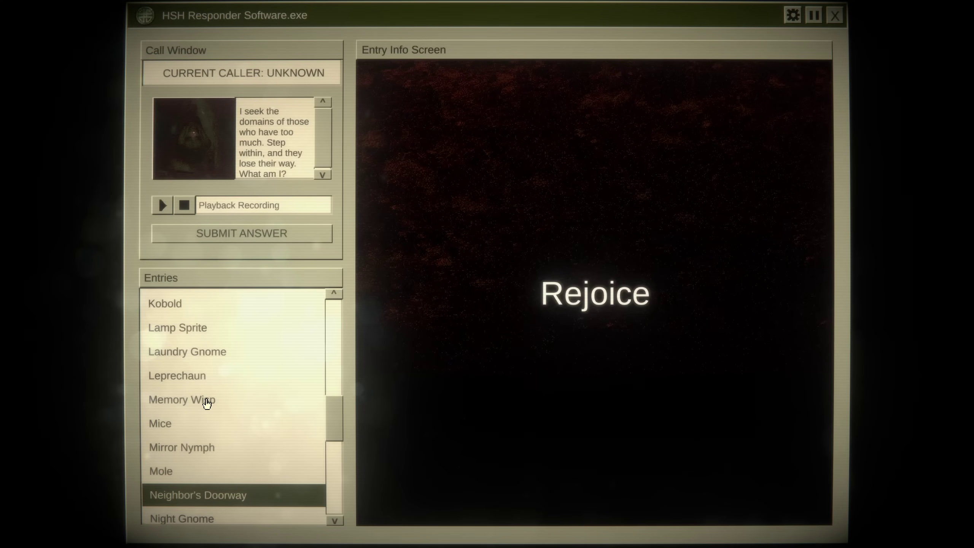
pyautogui.click(194, 399)
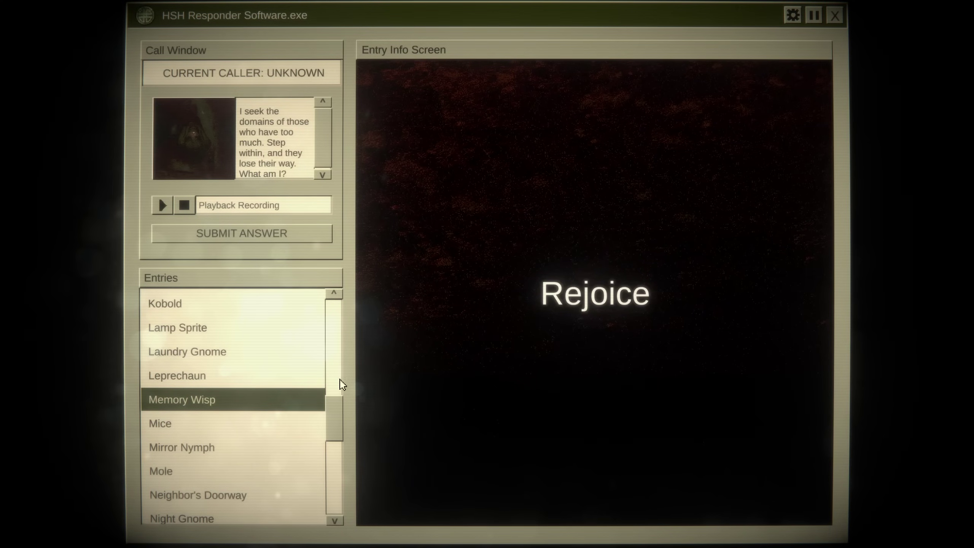
pyautogui.scroll(-3, 335, 415)
# - Reselect Neighbor's Doorway, send it as the info package, and confirm success
pyautogui.click(234, 428)
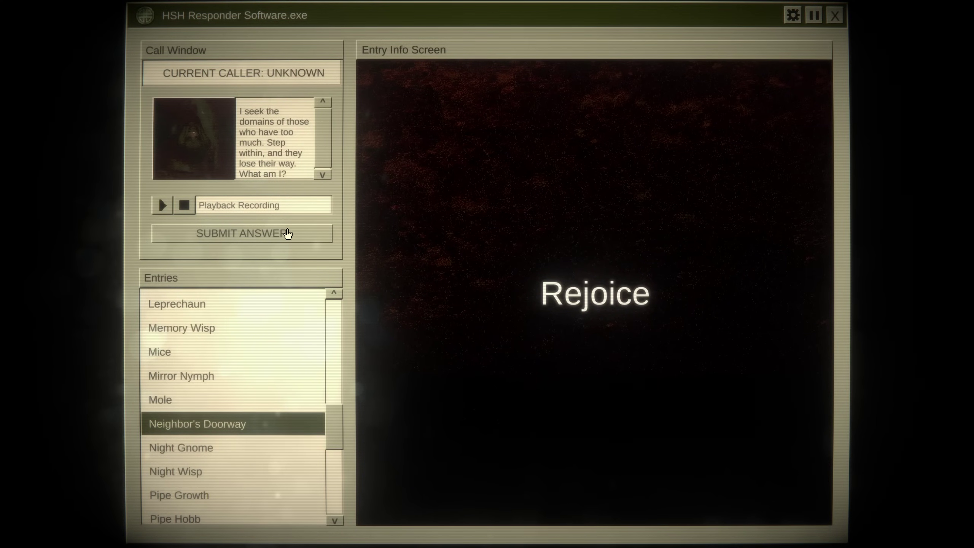
pyautogui.click(191, 236)
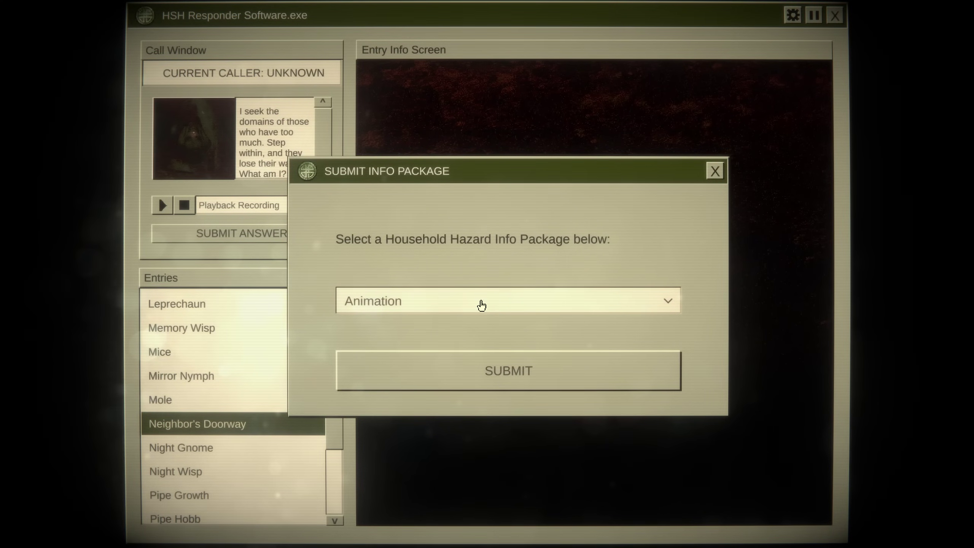
pyautogui.click(512, 313)
pyautogui.moveTo(670, 326); pyautogui.dragTo(680, 388)
pyautogui.click(632, 402)
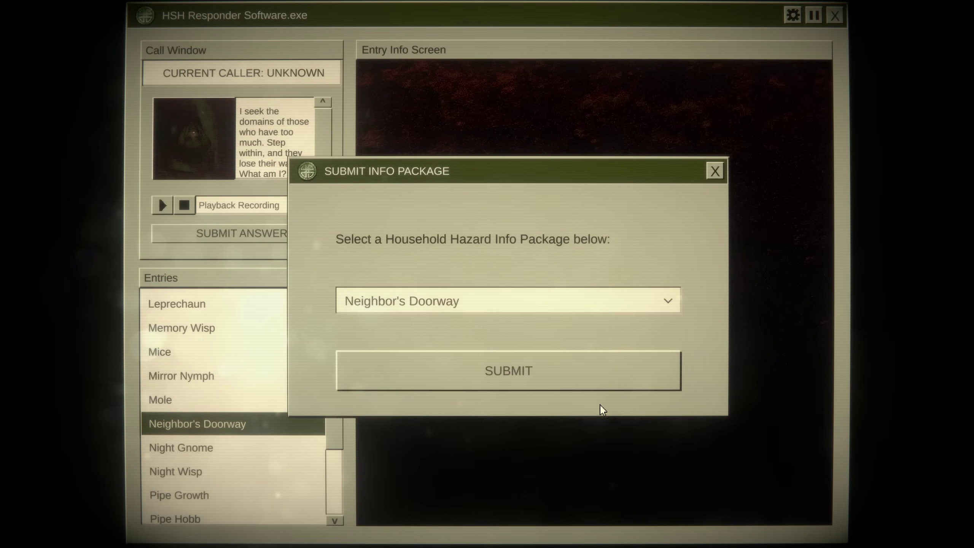
pyautogui.click(560, 371)
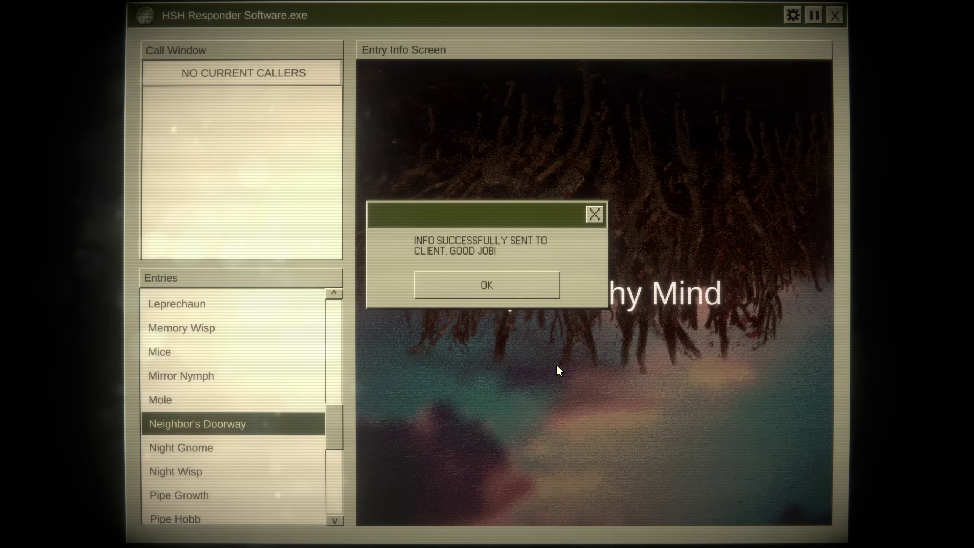
pyautogui.click(502, 283)
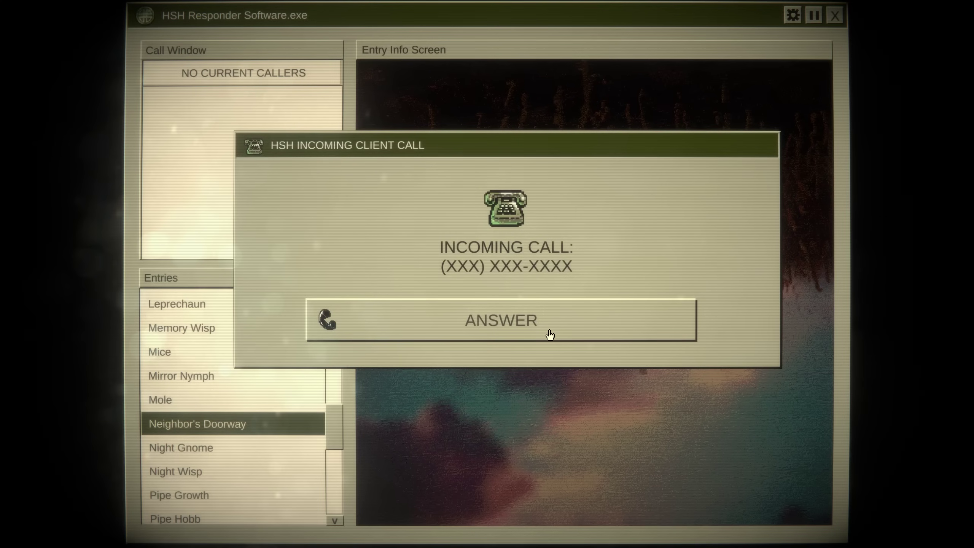
# - Answer and hold the garden-companions caller, then send them the Seedling package
pyautogui.click(549, 335)
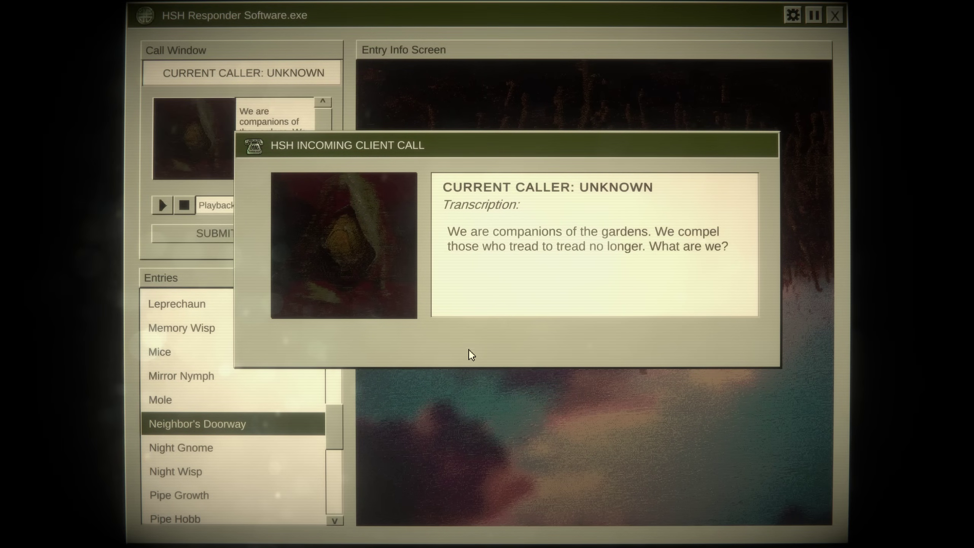
pyautogui.click(502, 345)
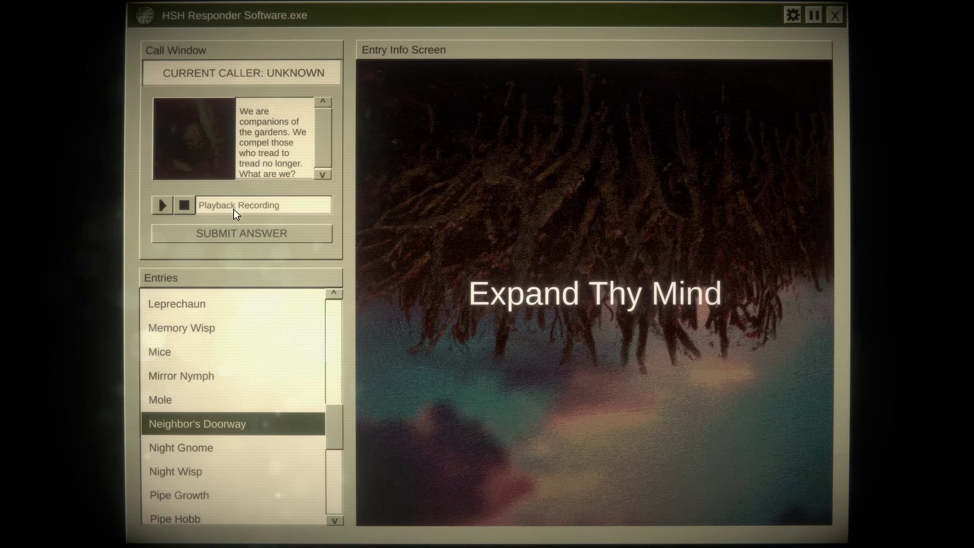
pyautogui.click(242, 233)
pyautogui.click(668, 301)
pyautogui.moveTo(671, 324); pyautogui.dragTo(677, 430)
pyautogui.click(503, 367)
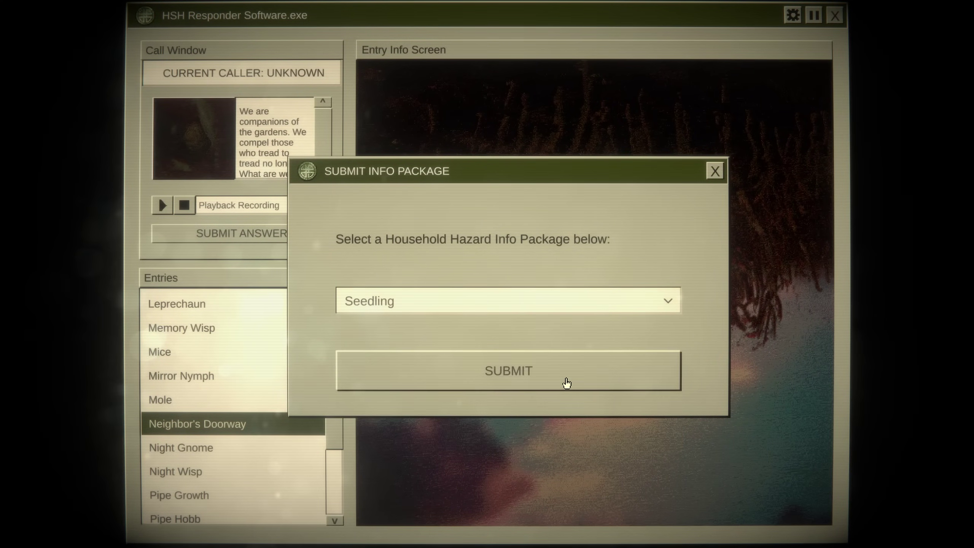
pyautogui.click(567, 382)
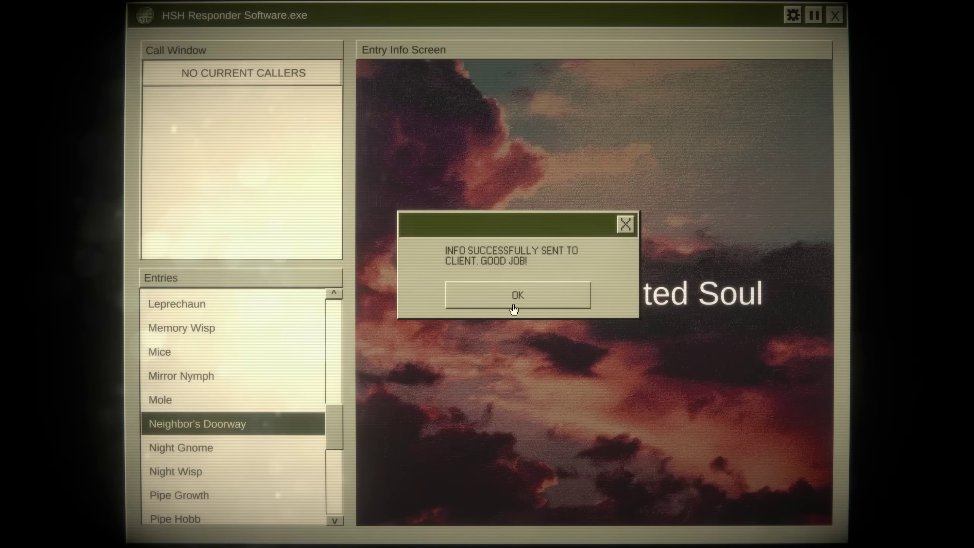
pyautogui.click(523, 302)
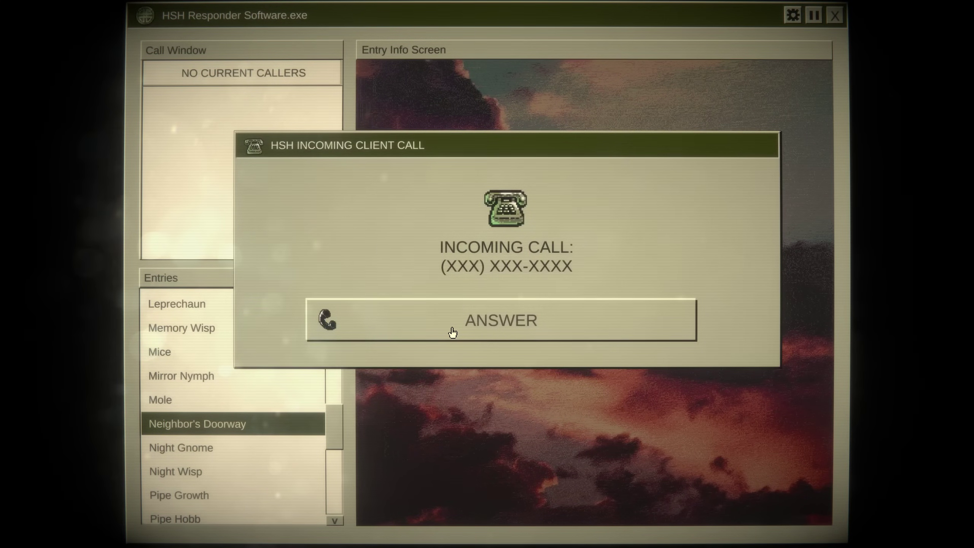
# - Answer and hold the dancer caller, check Night Wisp, then select House Fires
pyautogui.click(469, 328)
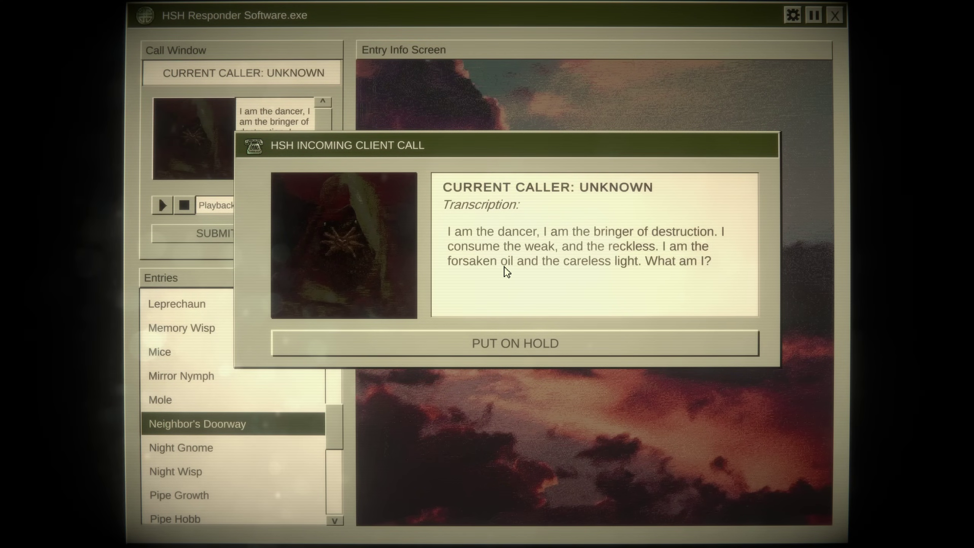
pyautogui.click(472, 342)
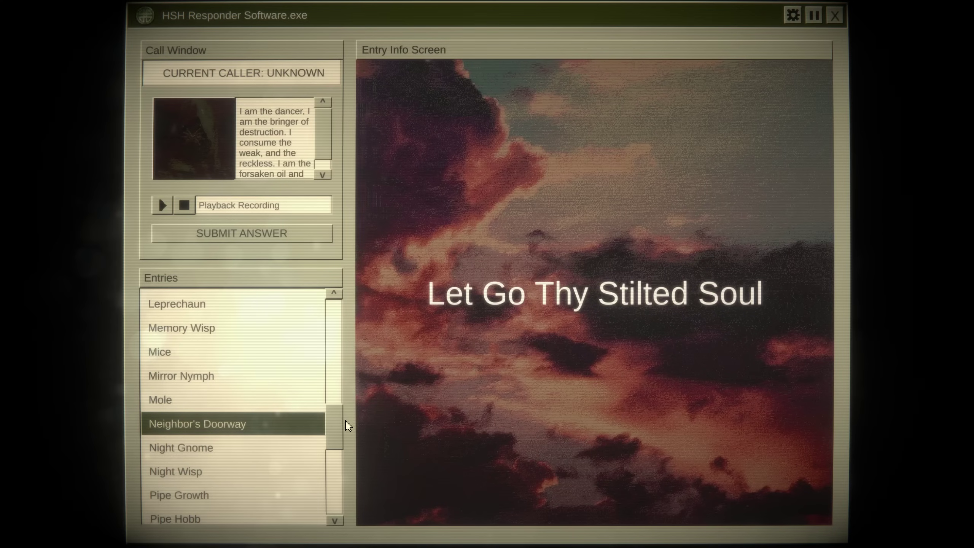
pyautogui.moveTo(335, 426); pyautogui.dragTo(342, 443)
pyautogui.click(229, 413)
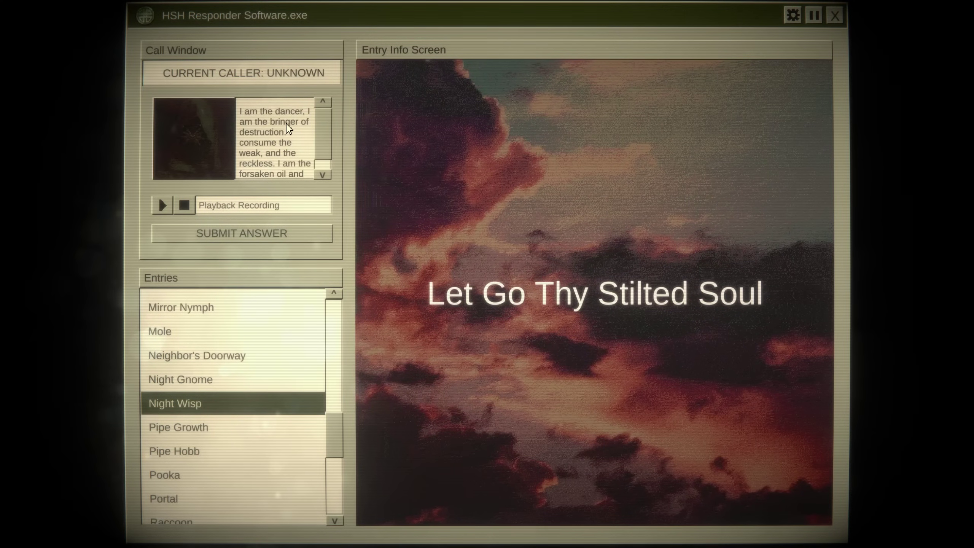
pyautogui.moveTo(320, 122); pyautogui.dragTo(319, 164)
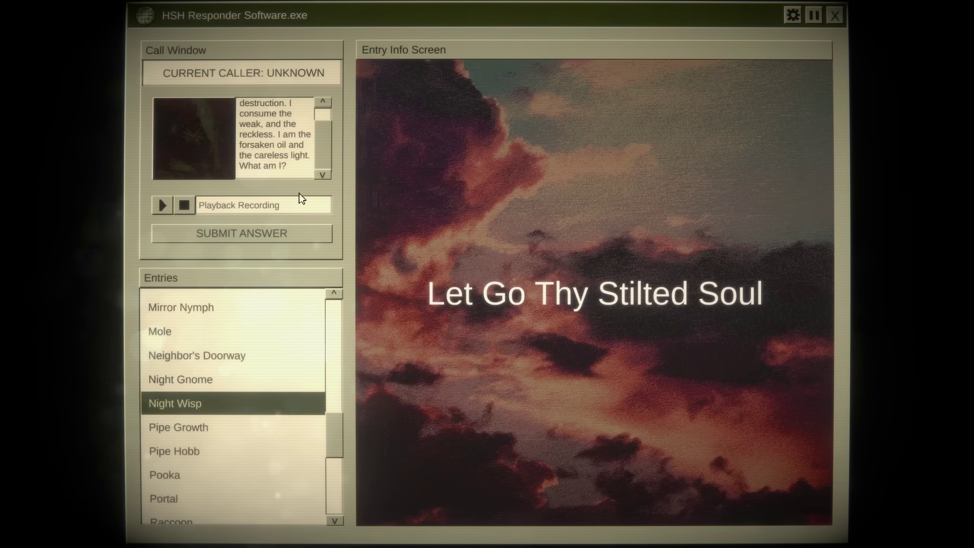
pyautogui.scroll(1, 266, 354)
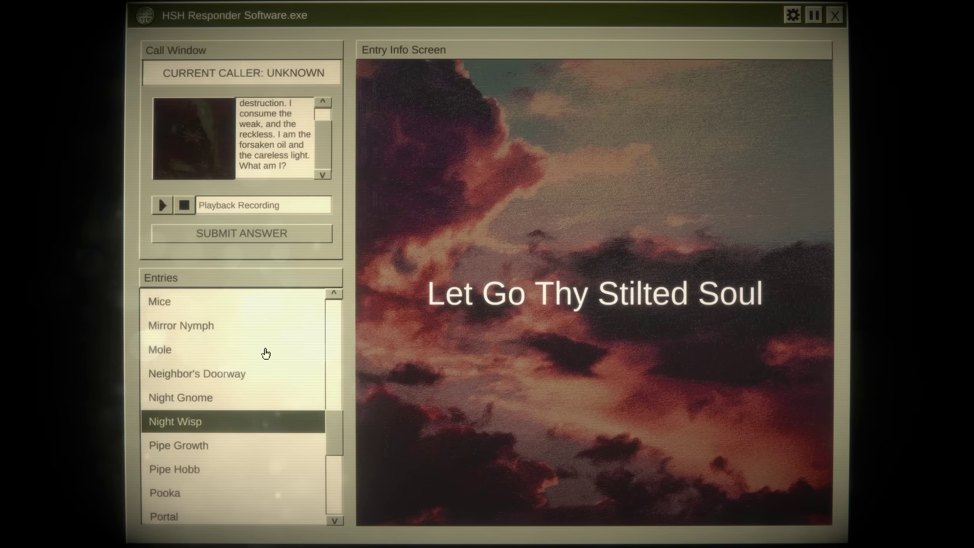
pyautogui.scroll(2, 263, 381)
pyautogui.scroll(1, 259, 421)
pyautogui.scroll(-1, 259, 421)
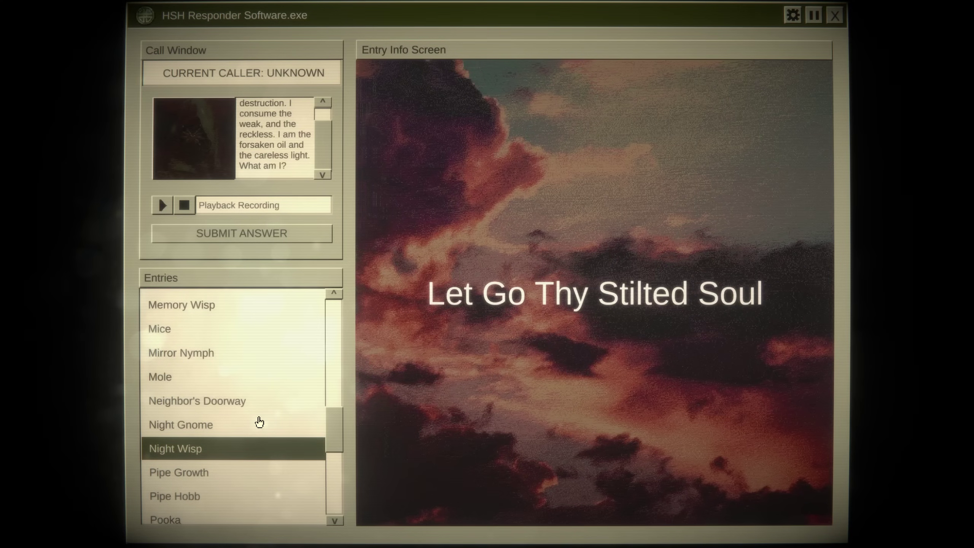
pyautogui.scroll(2, 259, 421)
pyautogui.scroll(2, 260, 421)
pyautogui.scroll(1, 263, 423)
pyautogui.scroll(2, 267, 426)
pyautogui.scroll(1, 267, 427)
pyautogui.scroll(1, 263, 436)
pyautogui.scroll(2, 263, 436)
pyautogui.scroll(1, 261, 436)
pyautogui.scroll(1, 261, 437)
pyautogui.scroll(2, 259, 436)
pyautogui.scroll(2, 255, 464)
pyautogui.scroll(1, 232, 488)
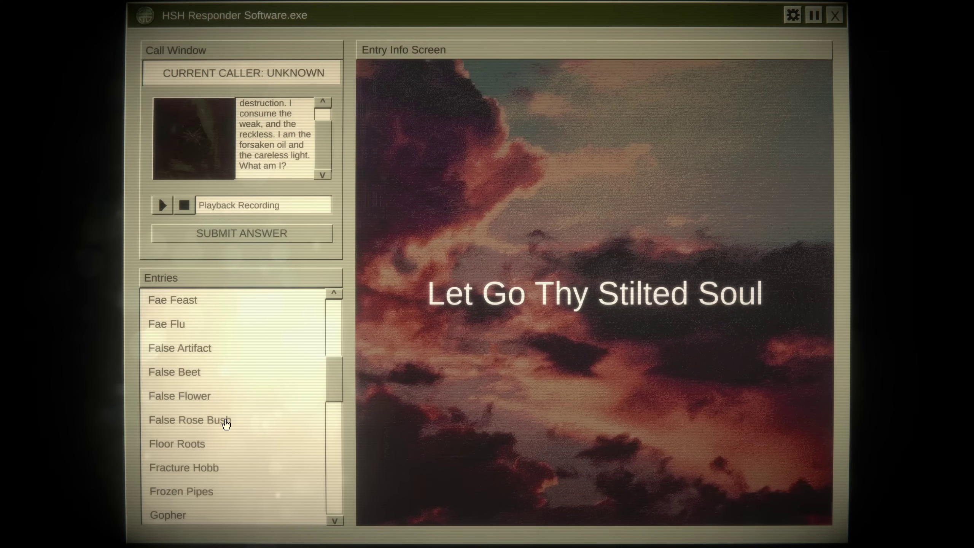
pyautogui.scroll(1, 226, 419)
pyautogui.scroll(1, 226, 407)
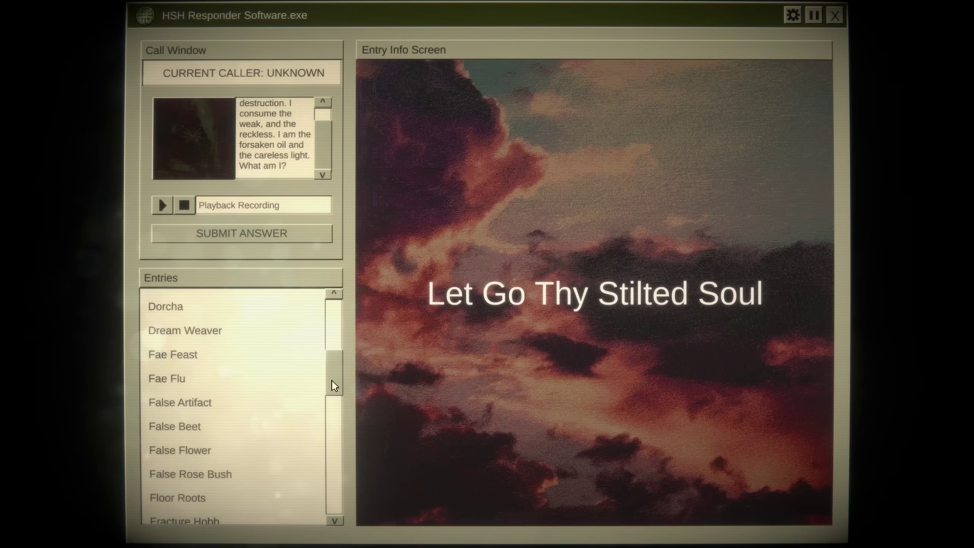
pyautogui.moveTo(336, 386); pyautogui.dragTo(328, 353)
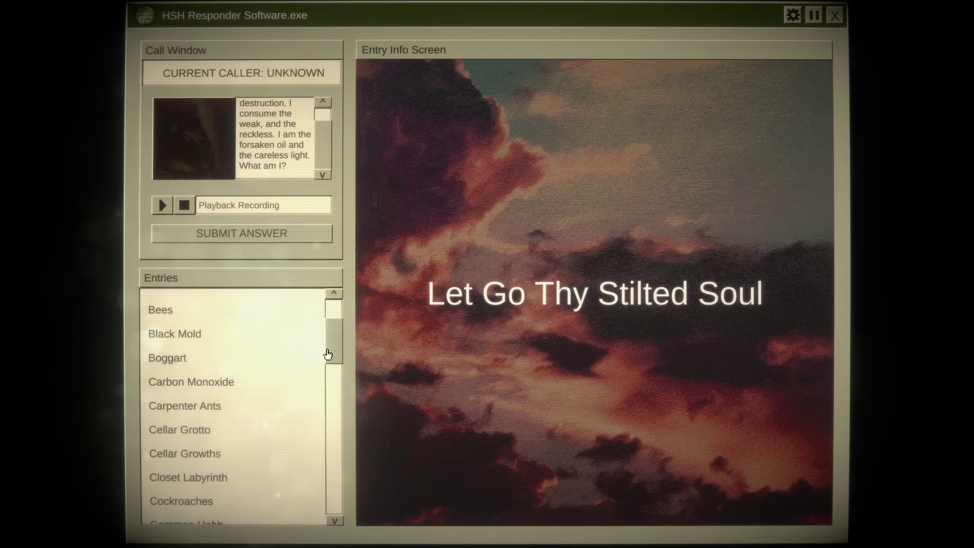
pyautogui.scroll(2, 326, 145)
pyautogui.scroll(2, 305, 141)
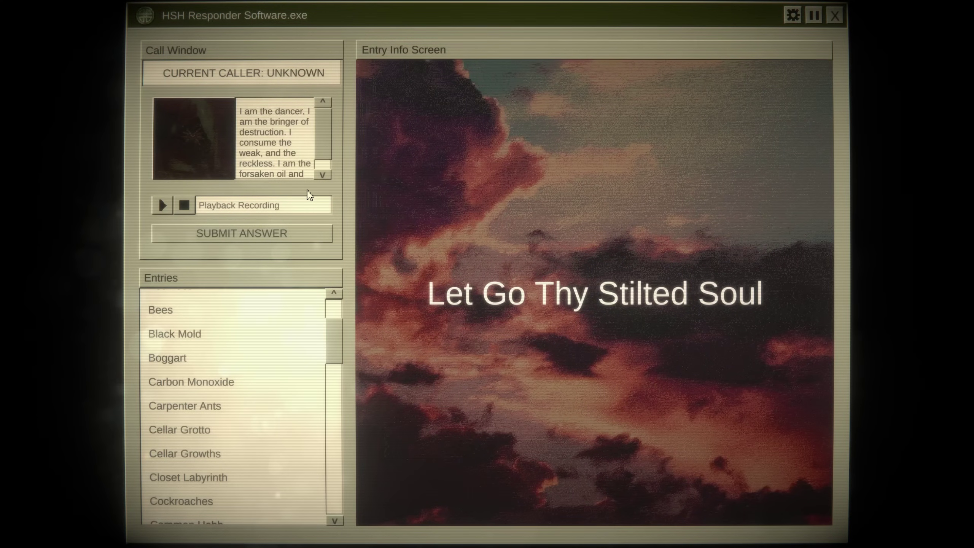
pyautogui.moveTo(335, 350)
pyautogui.mouseDown()
pyautogui.moveTo(336, 365)
pyautogui.moveTo(337, 345)
pyautogui.mouseUp()
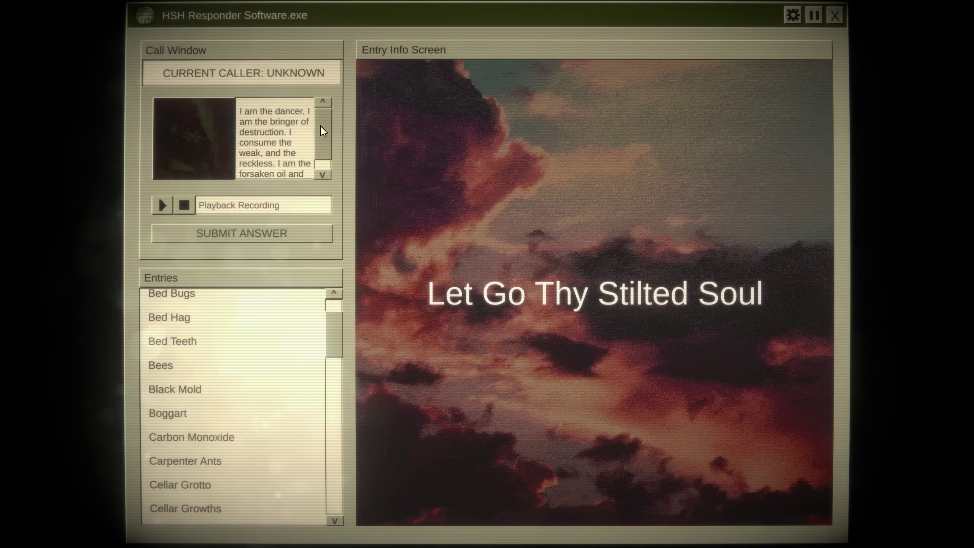
pyautogui.scroll(-3, 322, 138)
pyautogui.scroll(1, 323, 139)
pyautogui.scroll(-1, 324, 131)
pyautogui.scroll(3, 328, 133)
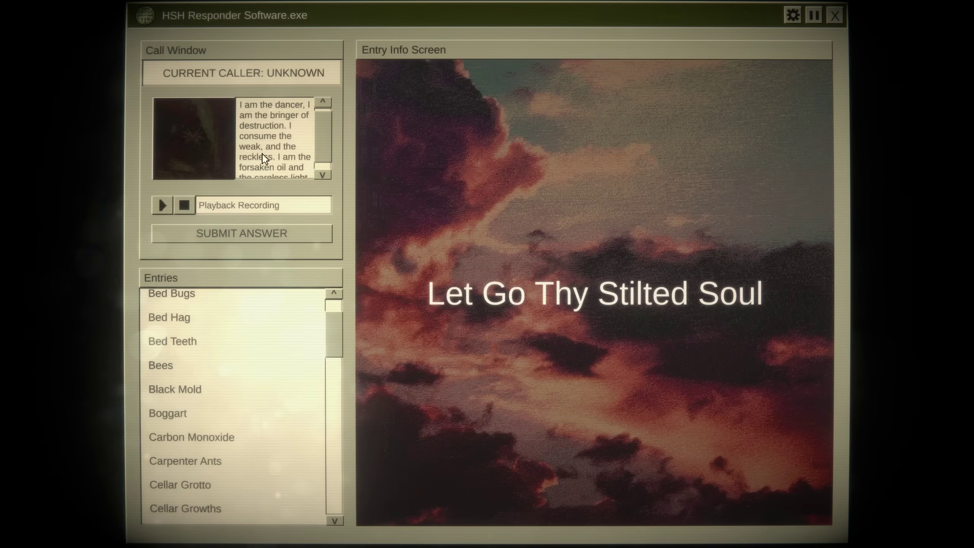
pyautogui.moveTo(333, 340); pyautogui.dragTo(336, 361)
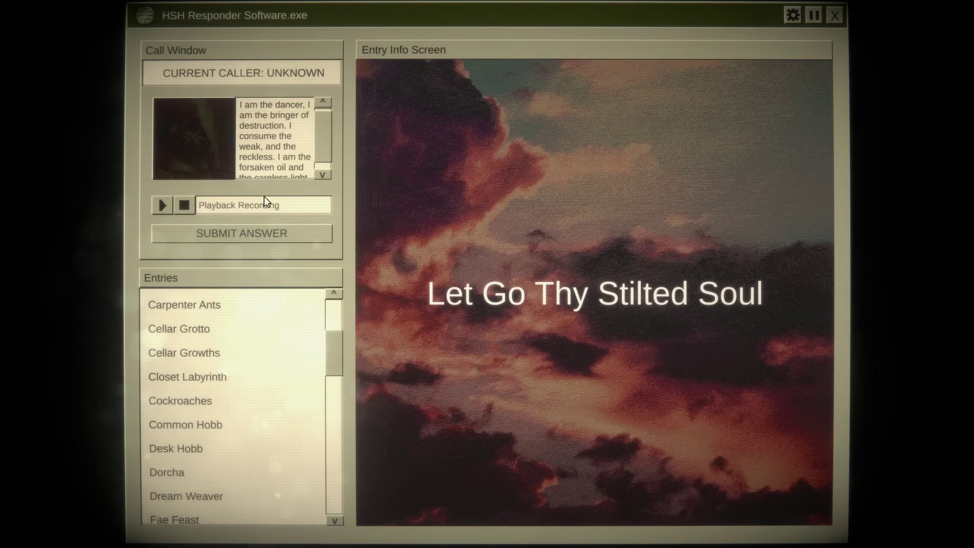
pyautogui.scroll(-2, 325, 153)
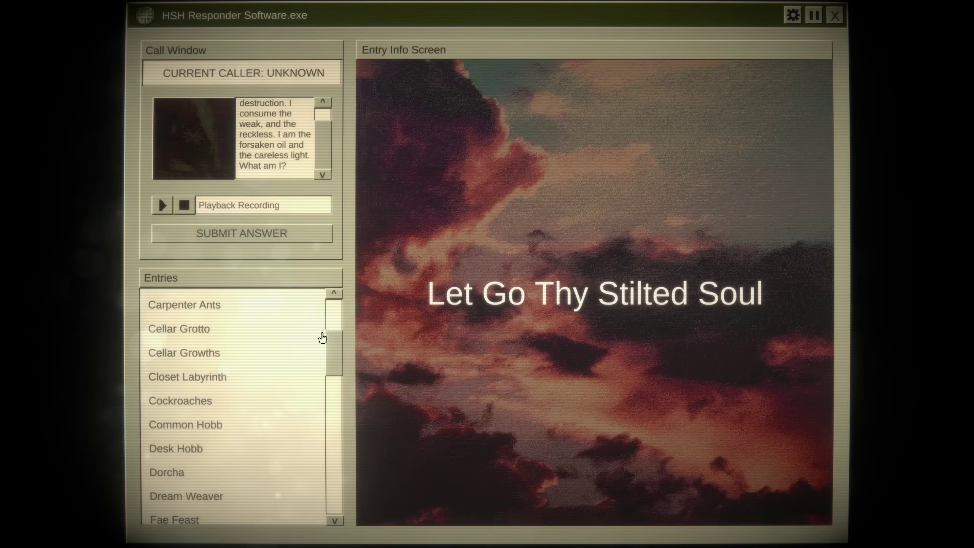
pyautogui.moveTo(335, 351); pyautogui.dragTo(348, 455)
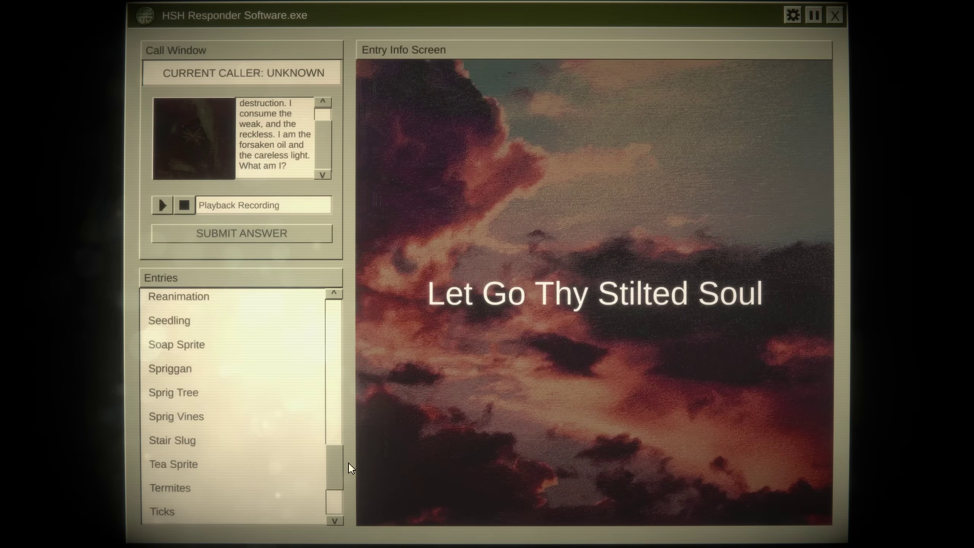
pyautogui.moveTo(347, 473); pyautogui.dragTo(350, 489)
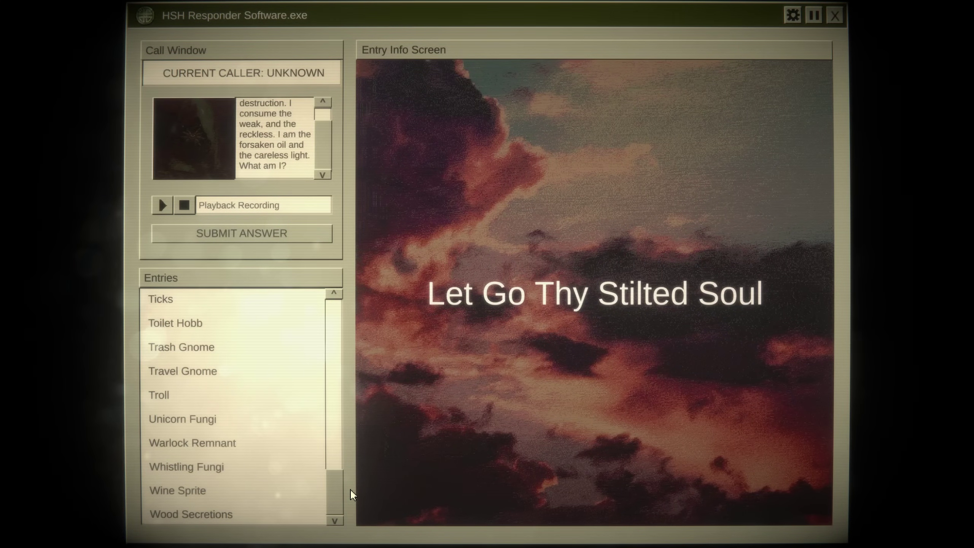
pyautogui.moveTo(349, 487)
pyautogui.mouseDown()
pyautogui.moveTo(358, 415)
pyautogui.moveTo(360, 434)
pyautogui.moveTo(351, 375)
pyautogui.moveTo(351, 390)
pyautogui.mouseUp()
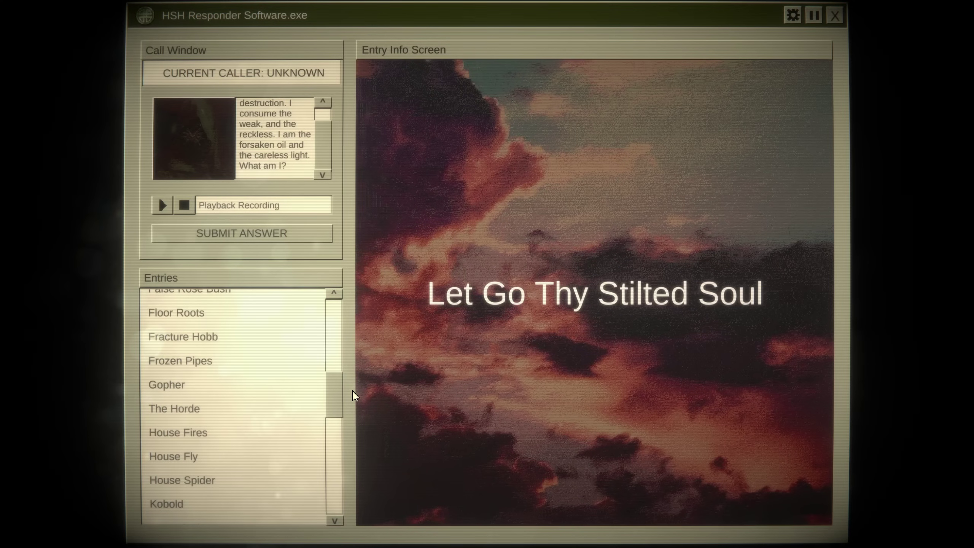
pyautogui.click(224, 432)
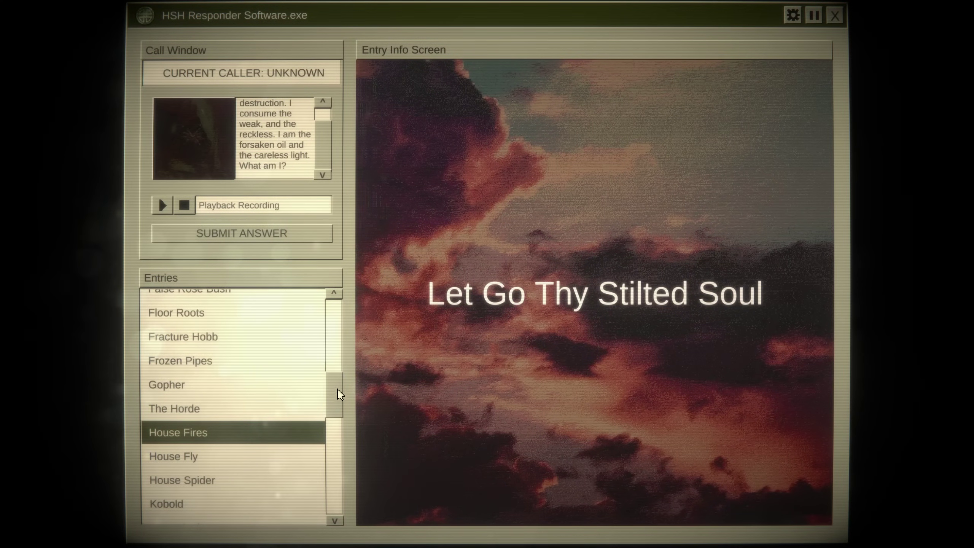
pyautogui.moveTo(335, 400)
pyautogui.mouseDown()
pyautogui.moveTo(343, 319)
pyautogui.moveTo(349, 373)
pyautogui.mouseUp()
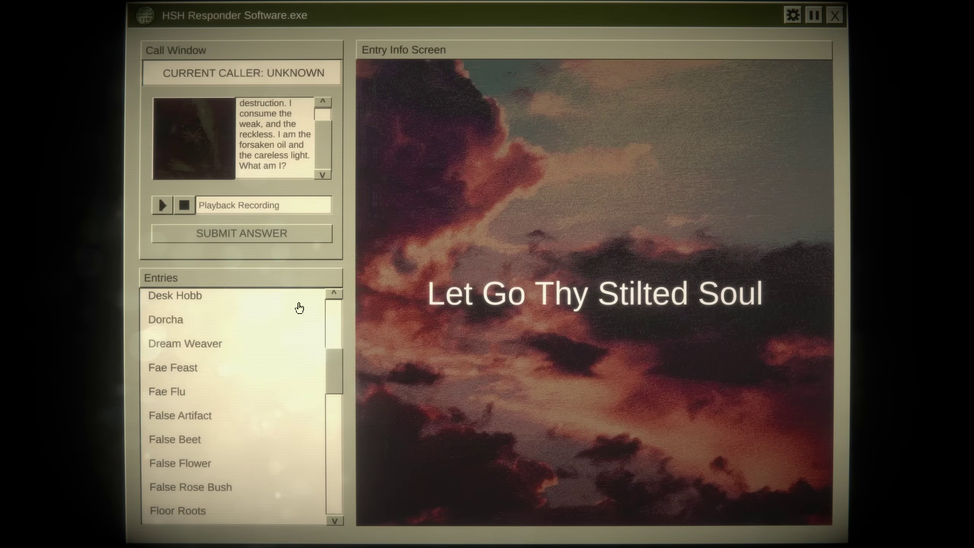
# - Submit House Fires as the dancer caller's info package and dismiss the confirmation
pyautogui.click(205, 238)
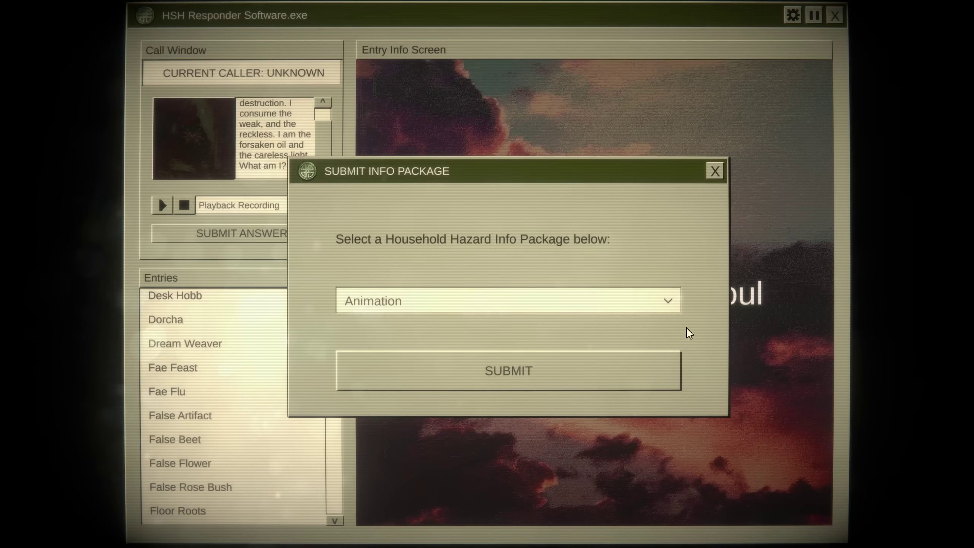
pyautogui.click(668, 301)
pyautogui.moveTo(676, 335)
pyautogui.mouseDown()
pyautogui.moveTo(688, 413)
pyautogui.moveTo(692, 379)
pyautogui.mouseUp()
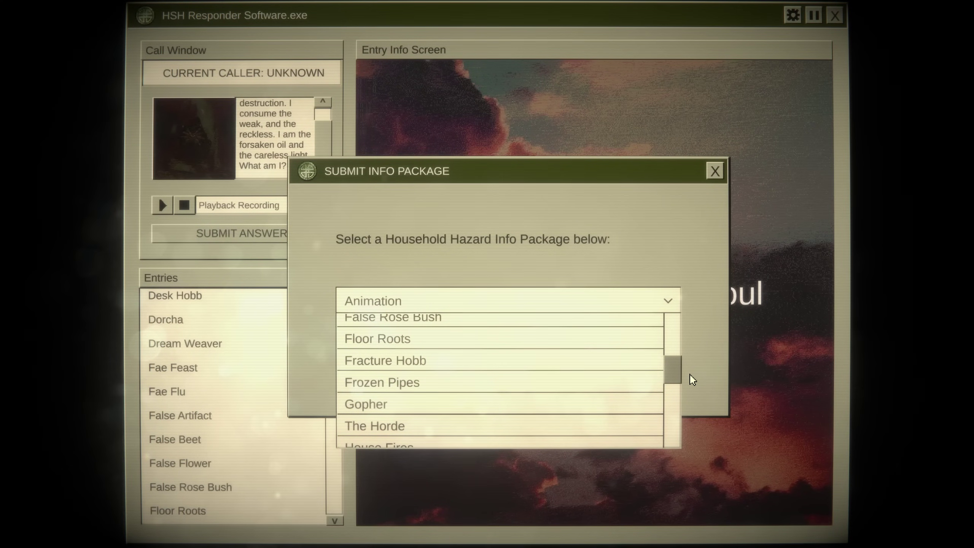
pyautogui.moveTo(692, 379); pyautogui.dragTo(692, 384)
pyautogui.click(562, 376)
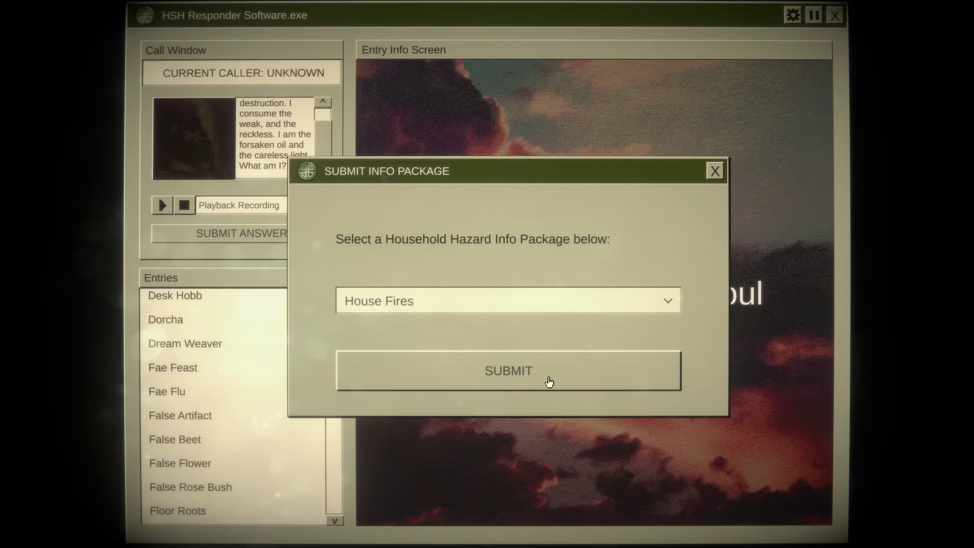
pyautogui.click(542, 379)
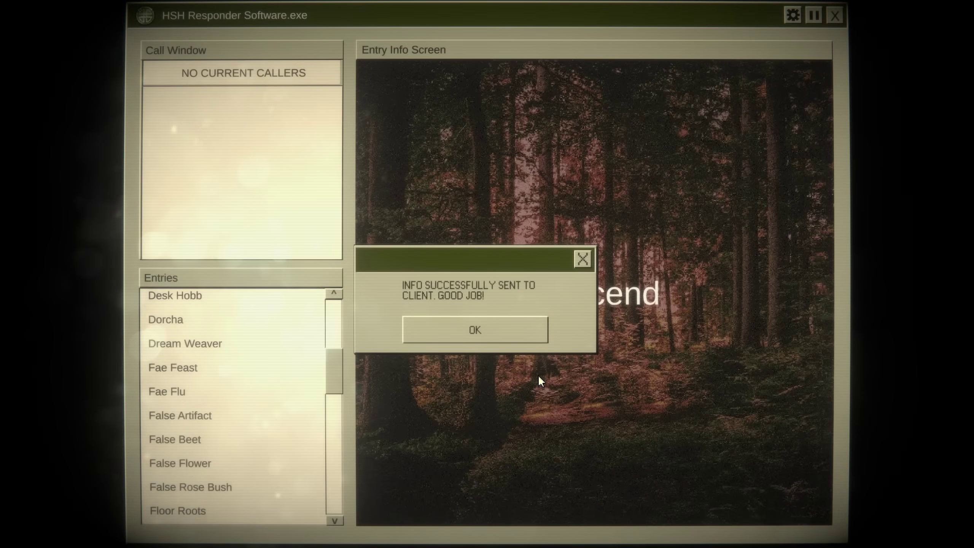
pyautogui.click(525, 331)
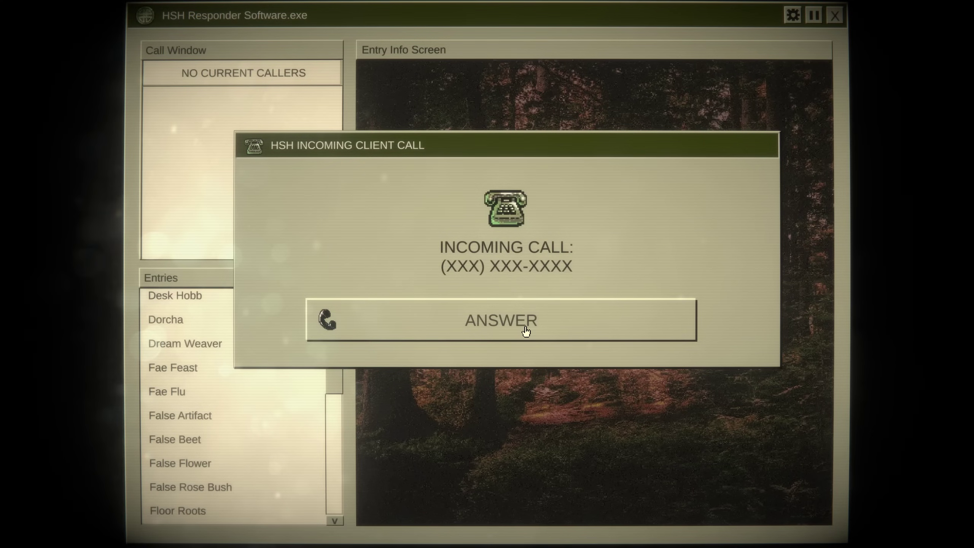
# - Answer the seeker caller and put them on hold
pyautogui.click(525, 330)
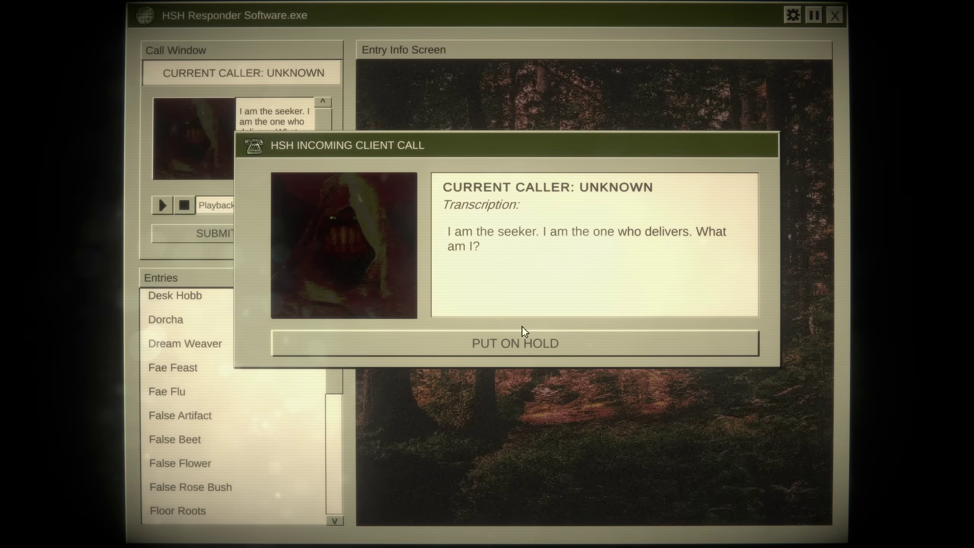
pyautogui.click(518, 342)
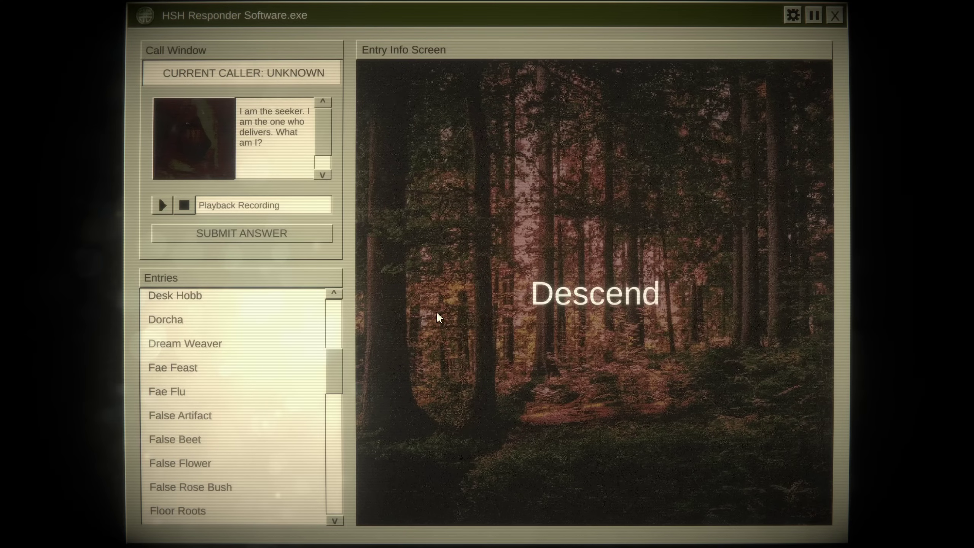
pyautogui.moveTo(331, 371)
pyautogui.mouseDown()
pyautogui.moveTo(335, 330)
pyautogui.moveTo(348, 363)
pyautogui.mouseUp()
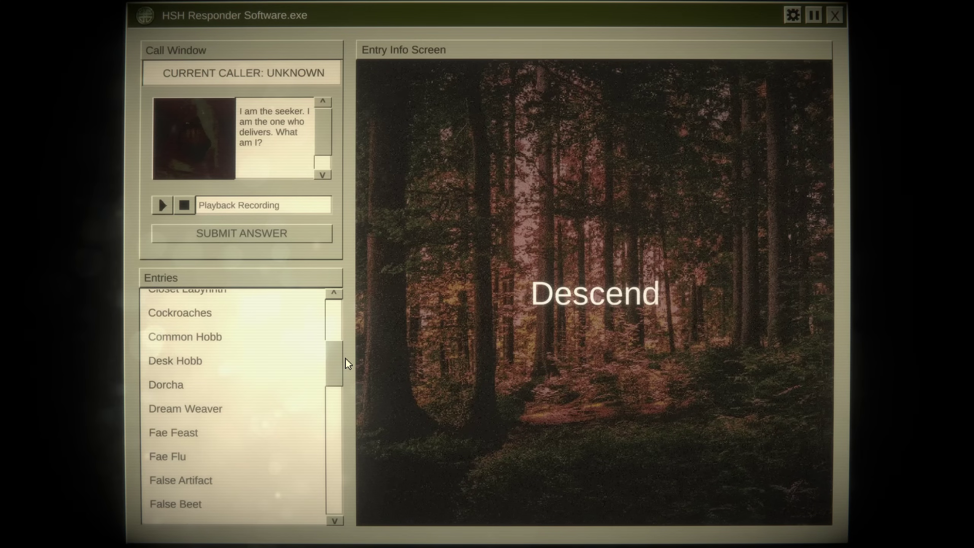
pyautogui.moveTo(347, 363); pyautogui.dragTo(353, 382)
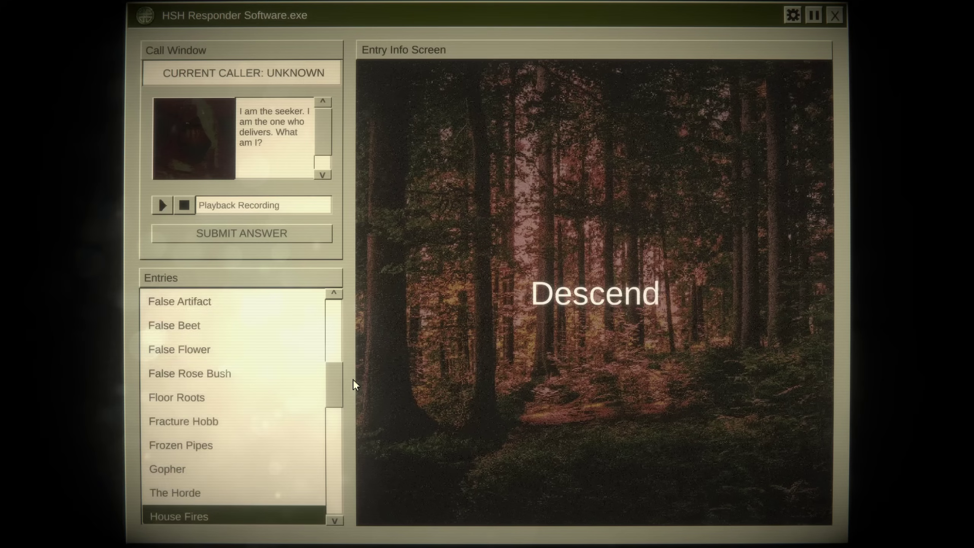
# - Check Fracture Hobb, Pooka, Spriggan and Warlock Remnant entries, then select Dorcha
pyautogui.click(279, 386)
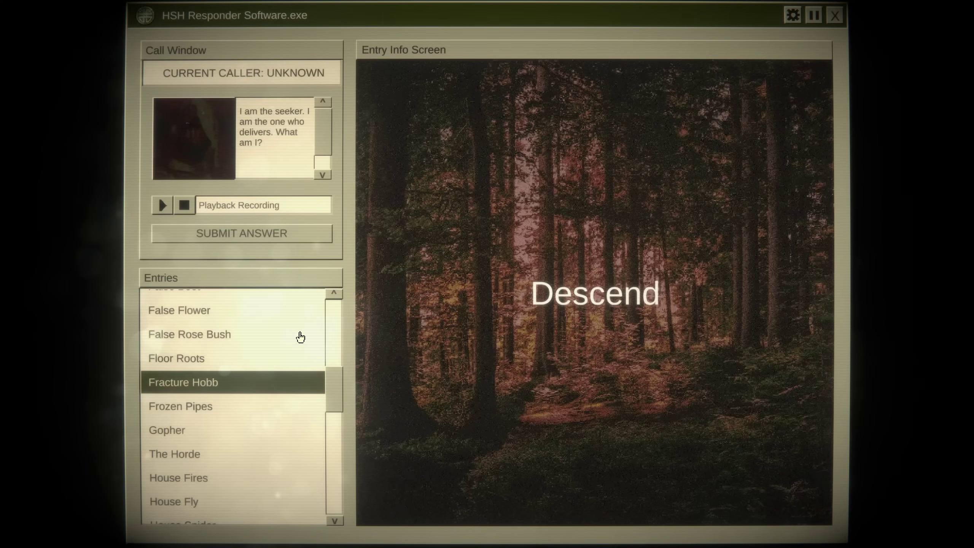
pyautogui.moveTo(331, 388); pyautogui.dragTo(333, 394)
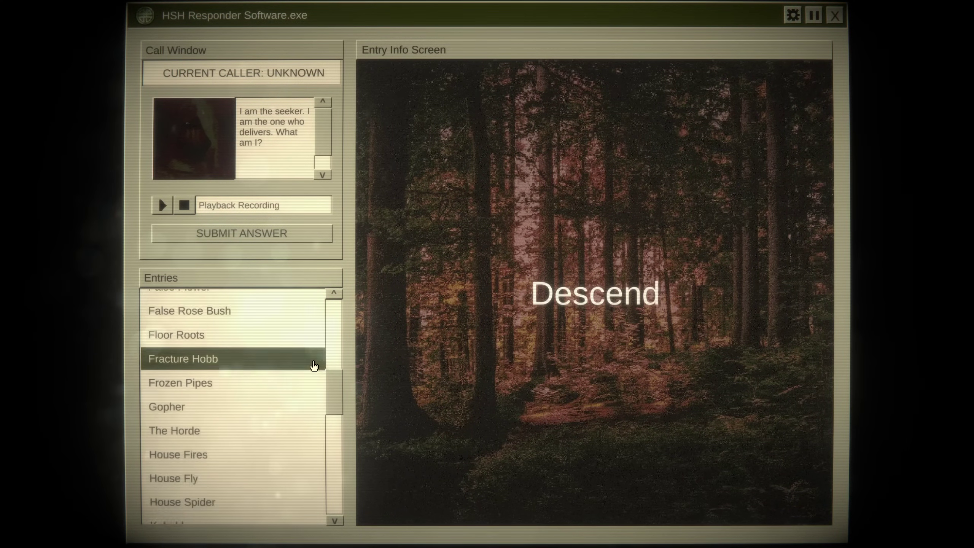
pyautogui.scroll(-2, 228, 396)
pyautogui.scroll(-2, 221, 374)
pyautogui.scroll(-2, 236, 327)
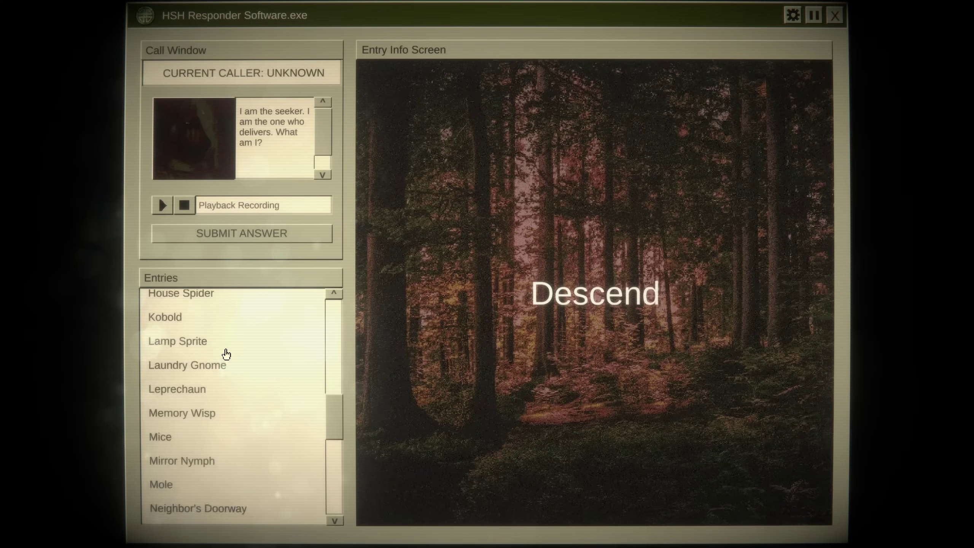
pyautogui.scroll(-2, 221, 365)
pyautogui.scroll(-2, 230, 380)
pyautogui.scroll(-2, 230, 396)
pyautogui.scroll(-2, 231, 410)
pyautogui.scroll(-2, 231, 396)
pyautogui.scroll(-2, 229, 381)
pyautogui.scroll(-2, 226, 373)
pyautogui.scroll(2, 226, 373)
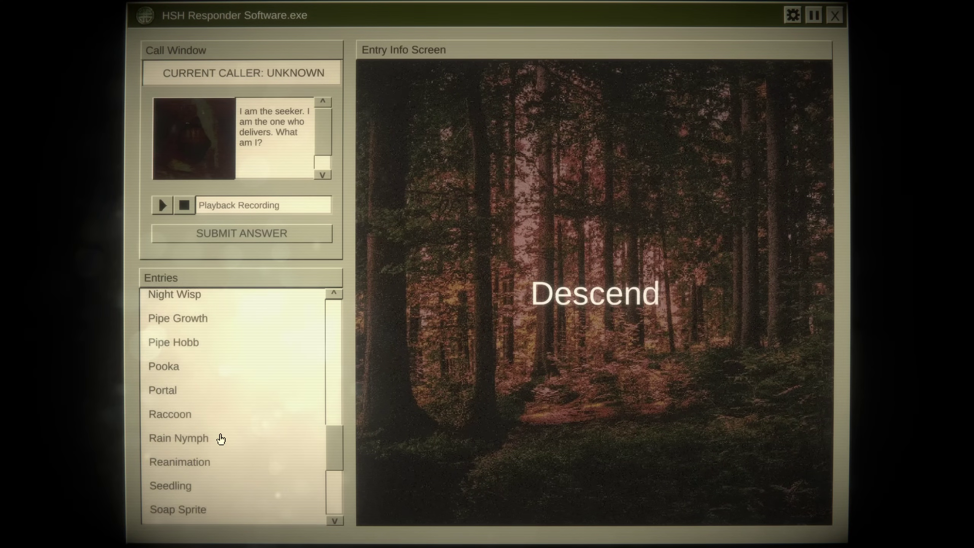
pyautogui.click(183, 375)
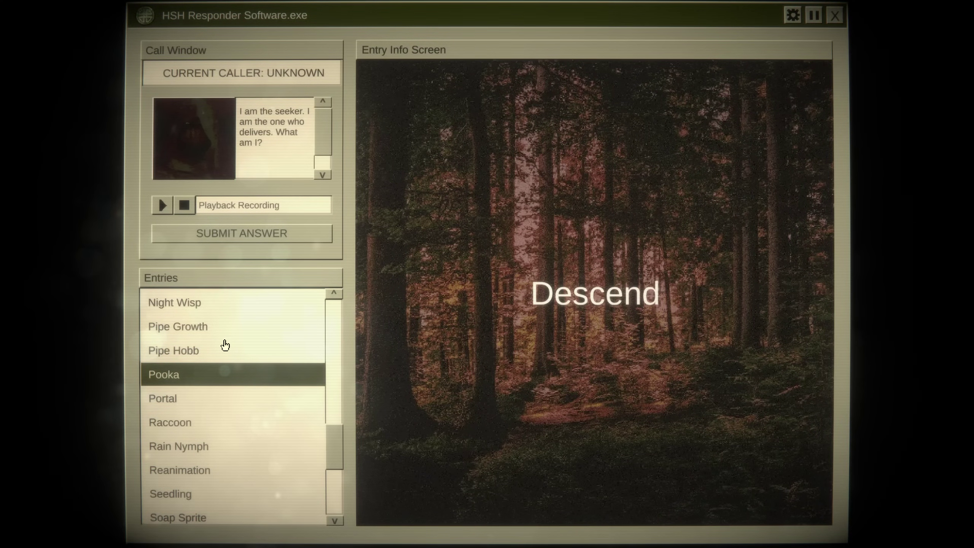
pyautogui.scroll(3, 226, 343)
pyautogui.scroll(-2, 215, 414)
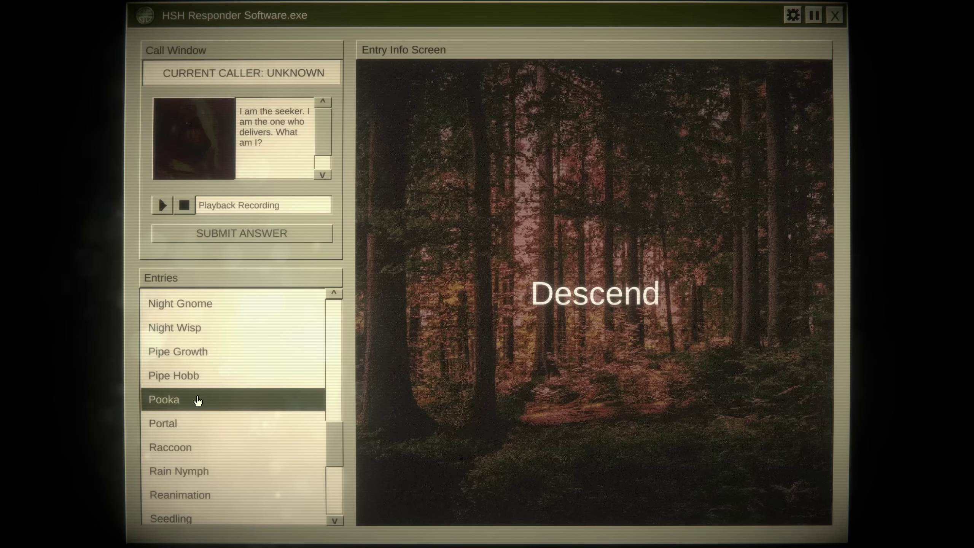
pyautogui.scroll(-1, 198, 400)
pyautogui.scroll(1, 196, 351)
pyautogui.scroll(4, 198, 381)
pyautogui.scroll(-4, 199, 426)
pyautogui.scroll(-1, 207, 427)
pyautogui.scroll(-4, 225, 406)
pyautogui.scroll(-2, 225, 407)
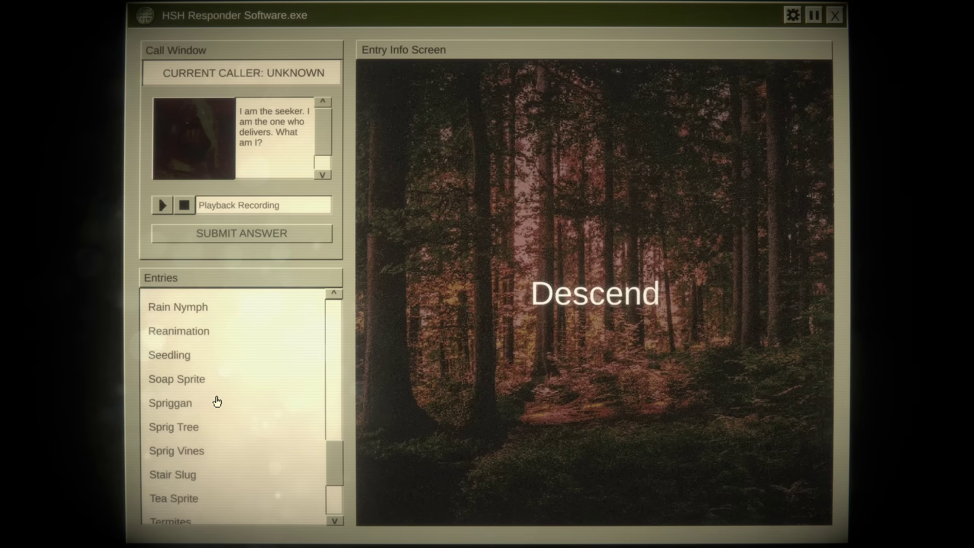
pyautogui.scroll(1, 195, 358)
pyautogui.scroll(-1, 192, 381)
pyautogui.scroll(1, 198, 373)
pyautogui.scroll(1, 202, 369)
pyautogui.scroll(-2, 207, 362)
pyautogui.scroll(-3, 207, 362)
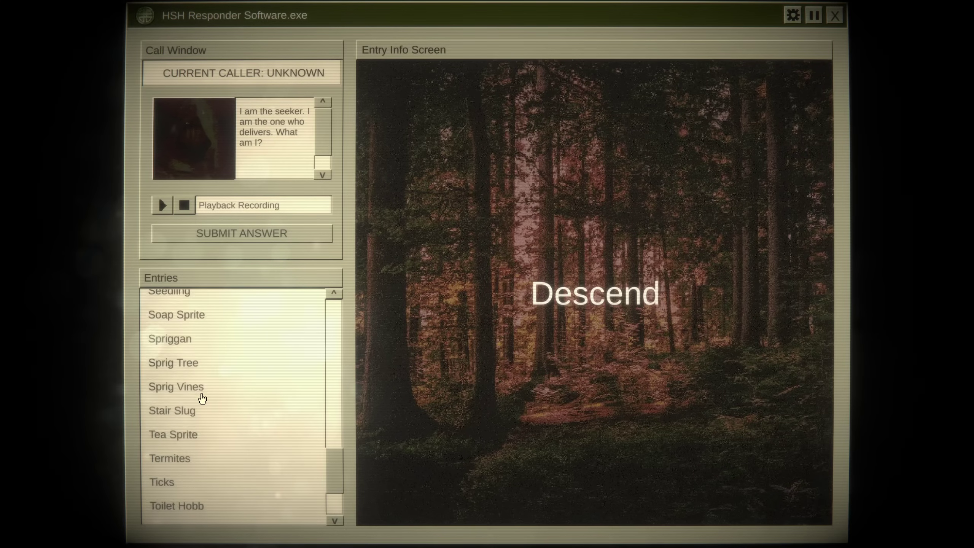
pyautogui.scroll(3, 184, 350)
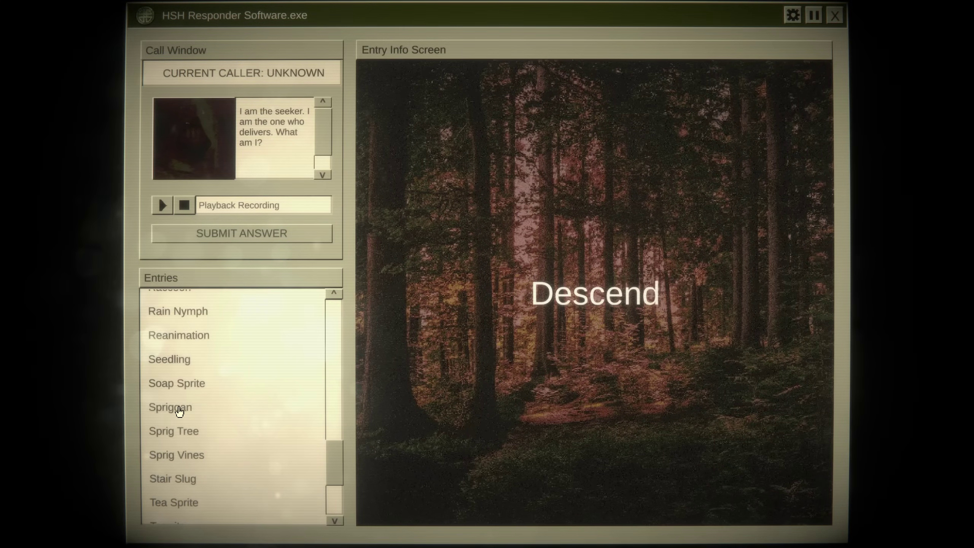
pyautogui.click(179, 409)
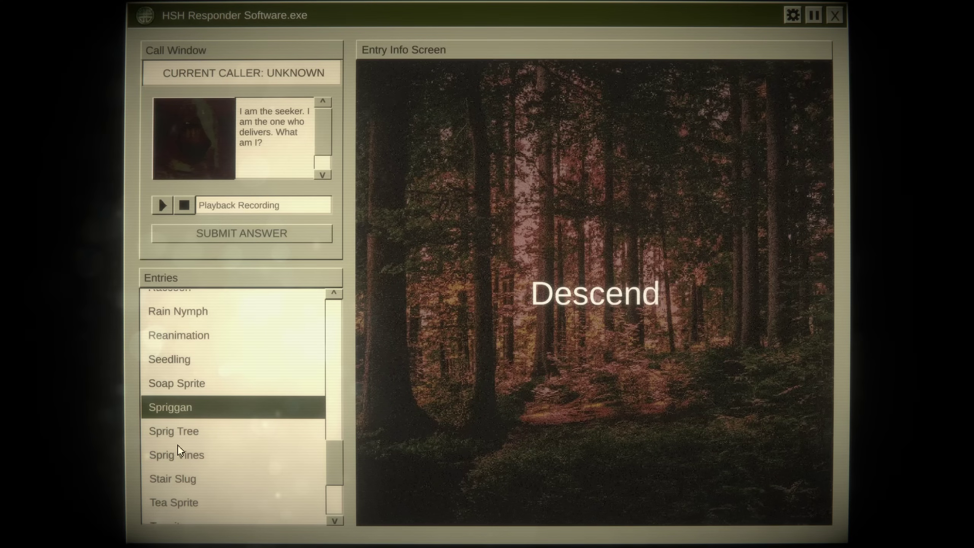
pyautogui.scroll(-3, 183, 411)
pyautogui.scroll(-4, 206, 396)
pyautogui.scroll(-2, 217, 392)
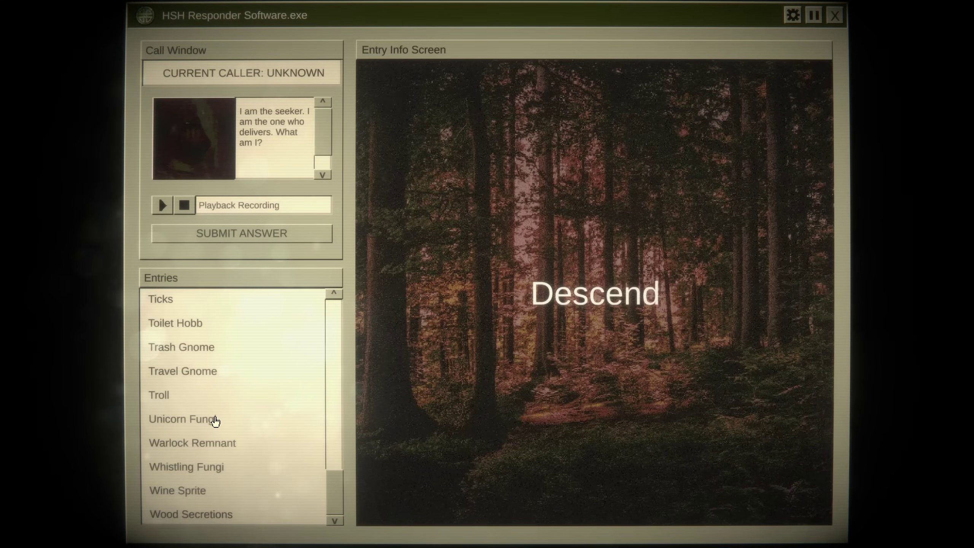
pyautogui.scroll(1, 200, 428)
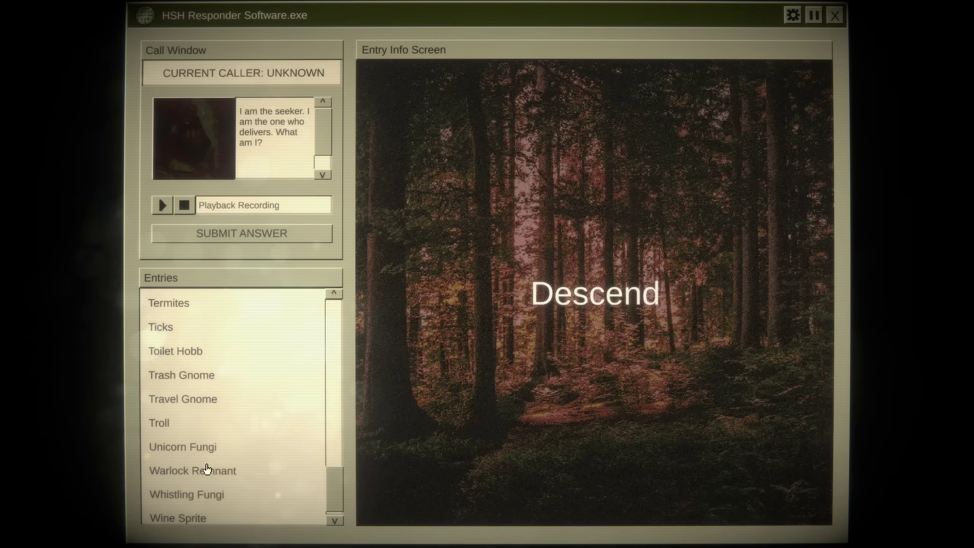
pyautogui.scroll(-1, 212, 464)
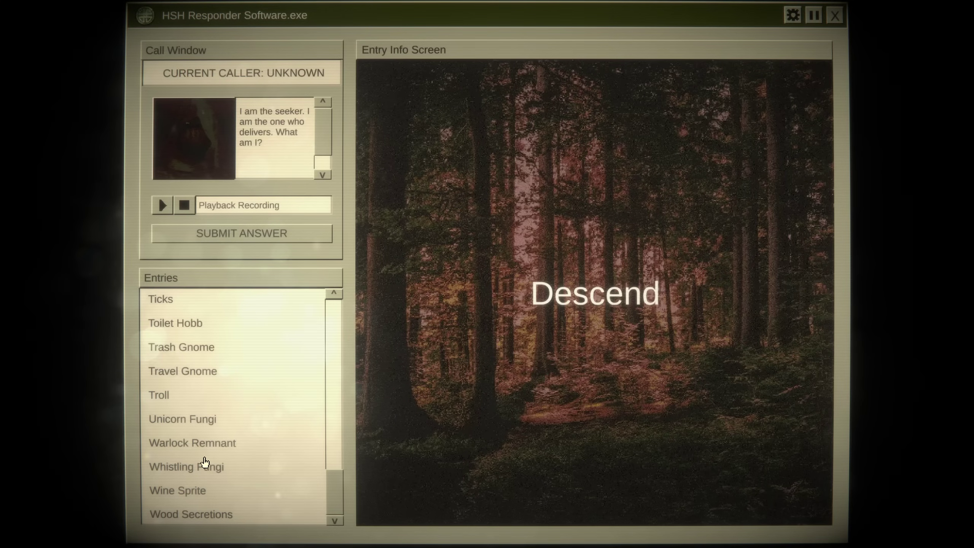
pyautogui.click(193, 446)
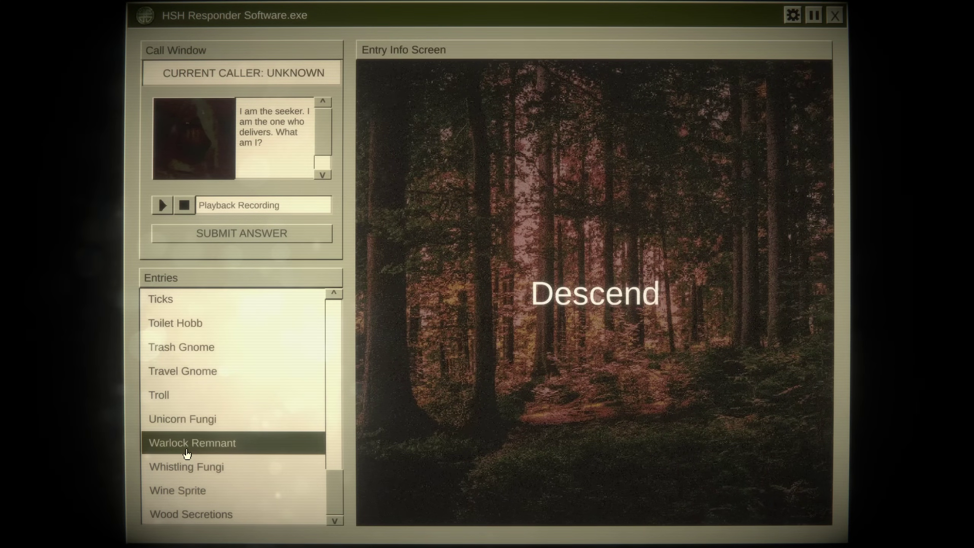
pyautogui.scroll(5, 222, 362)
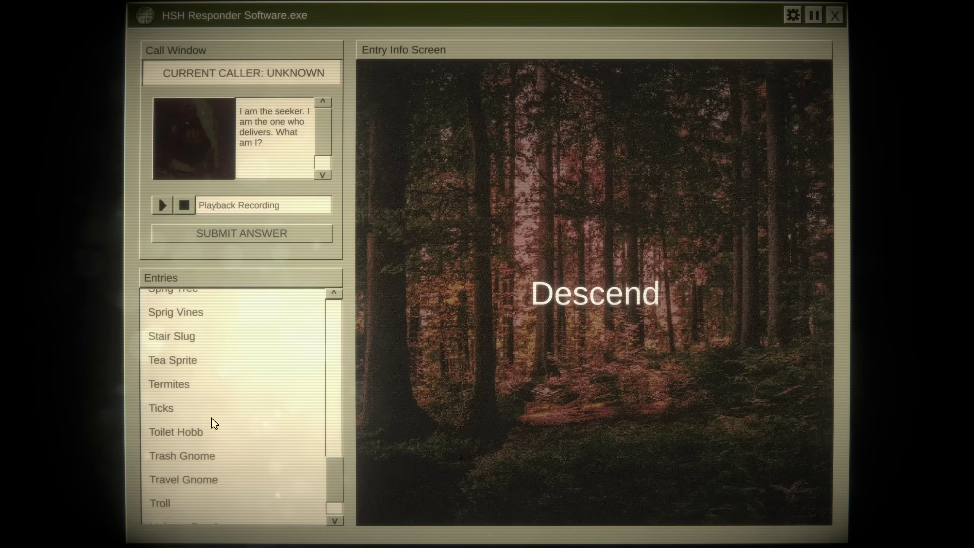
pyautogui.scroll(4, 228, 369)
pyautogui.scroll(5, 236, 373)
pyautogui.scroll(3, 245, 379)
pyautogui.scroll(1, 244, 379)
pyautogui.scroll(1, 240, 384)
pyautogui.click(199, 398)
pyautogui.scroll(2, 217, 421)
pyautogui.scroll(3, 217, 421)
pyautogui.scroll(3, 225, 404)
pyautogui.scroll(2, 233, 381)
pyautogui.scroll(2, 235, 371)
pyautogui.scroll(2, 235, 370)
pyautogui.scroll(2, 229, 381)
pyautogui.scroll(2, 222, 396)
pyautogui.scroll(2, 189, 366)
pyautogui.click(189, 367)
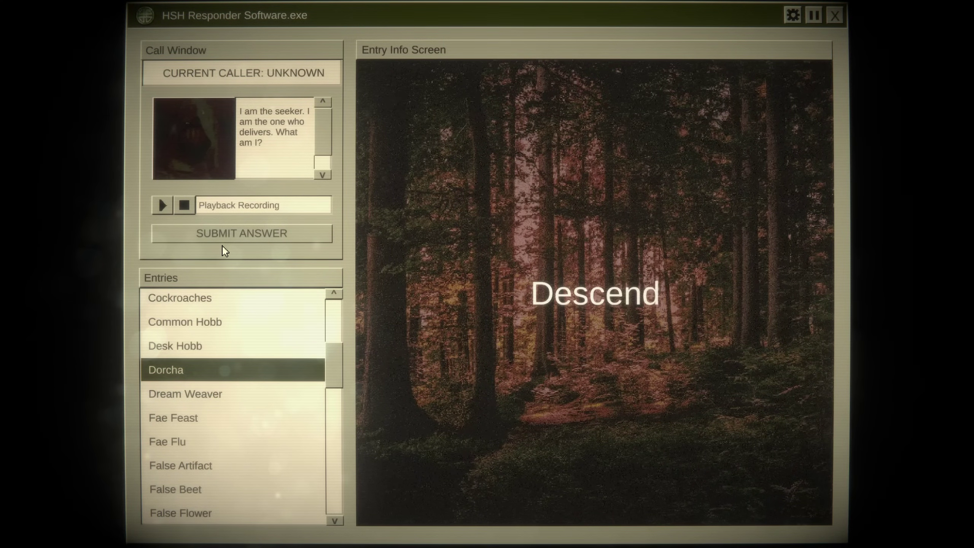
# - Submit Dorcha as the seeker caller's answer and dismiss the success message
pyautogui.click(192, 237)
pyautogui.click(545, 305)
pyautogui.moveTo(677, 328); pyautogui.dragTo(676, 354)
pyautogui.click(571, 394)
pyautogui.click(580, 374)
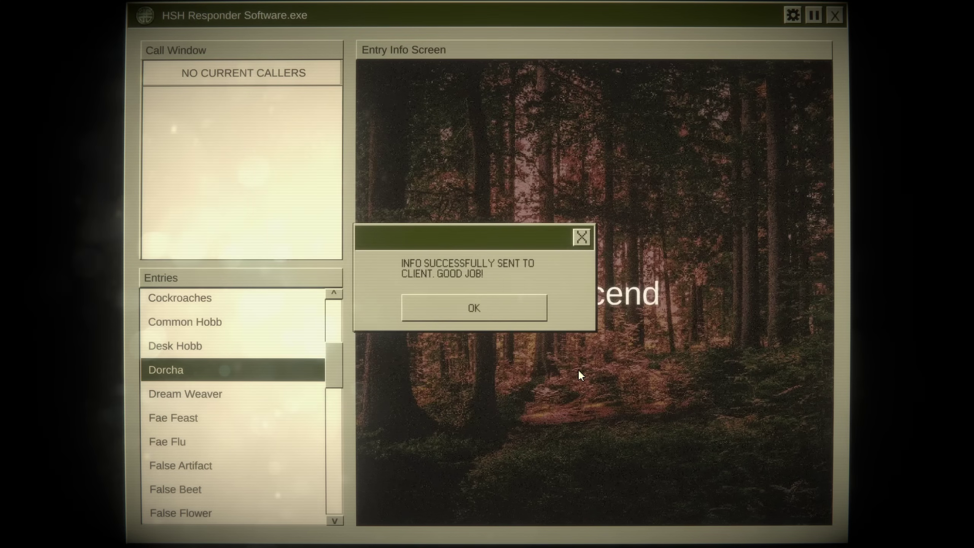
pyautogui.click(468, 307)
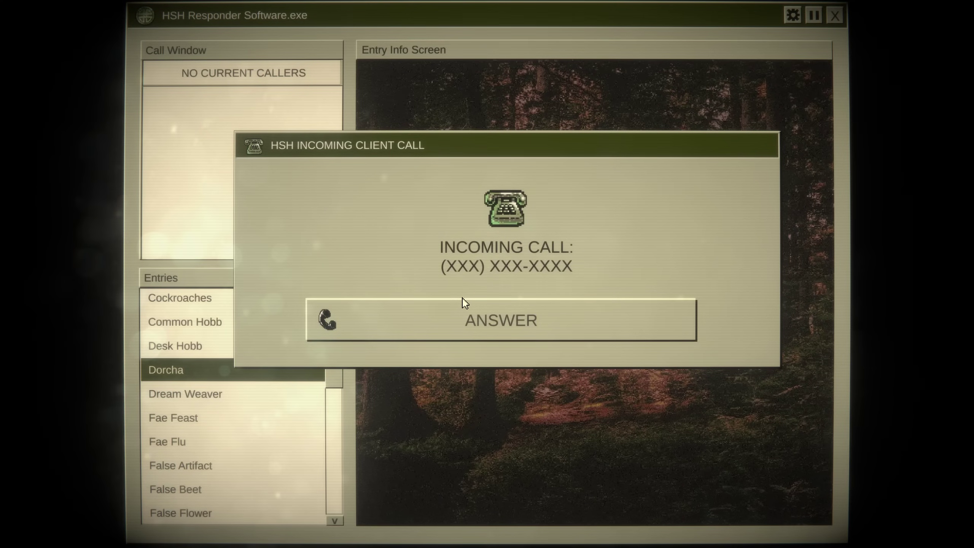
# - Answer the supervisor's promotion call and close the message
pyautogui.click(473, 311)
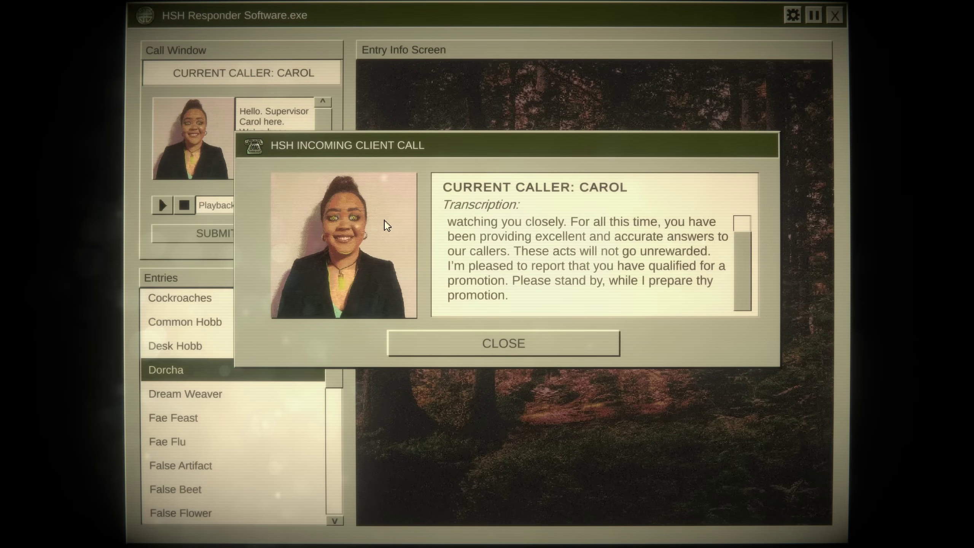
pyautogui.click(479, 355)
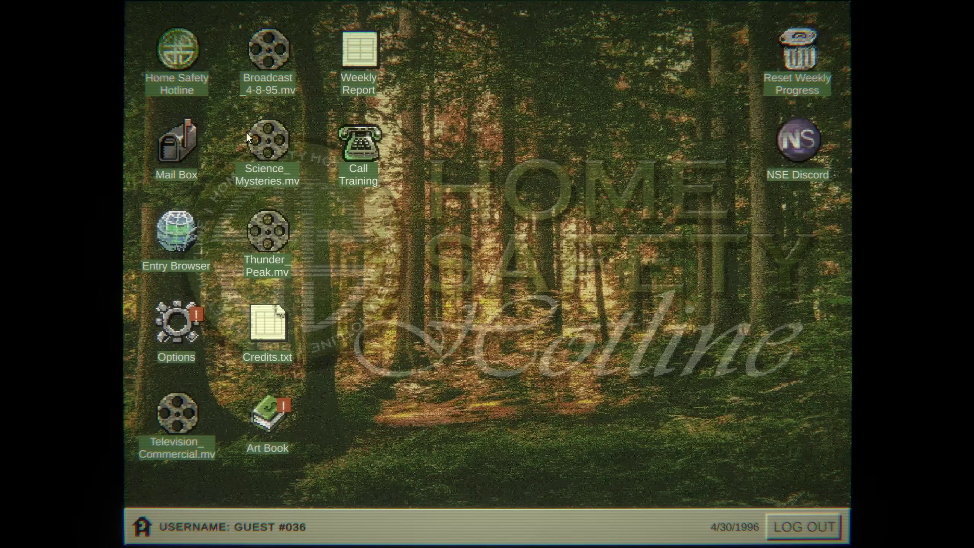
pyautogui.doubleClick(185, 323)
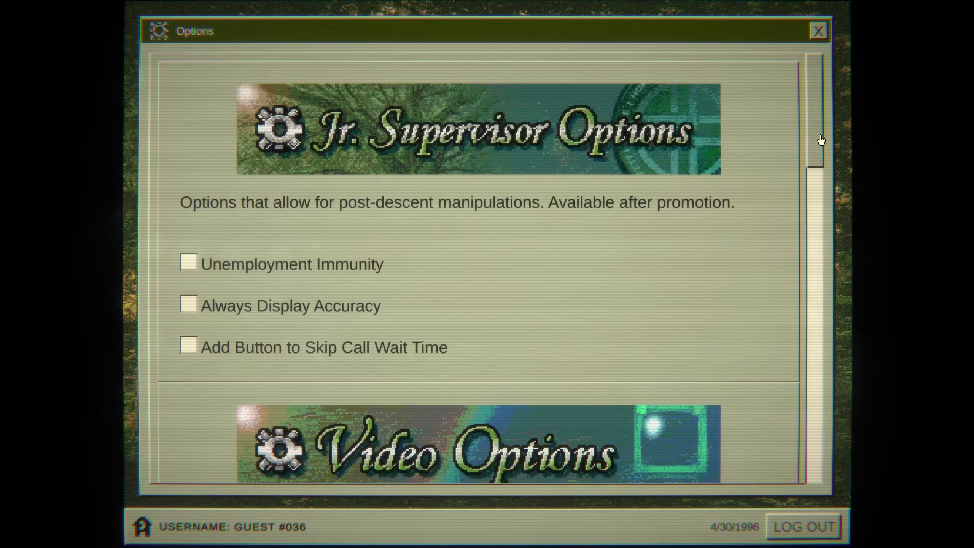
pyautogui.moveTo(820, 140); pyautogui.dragTo(821, 155)
pyautogui.moveTo(821, 151); pyautogui.dragTo(820, 152)
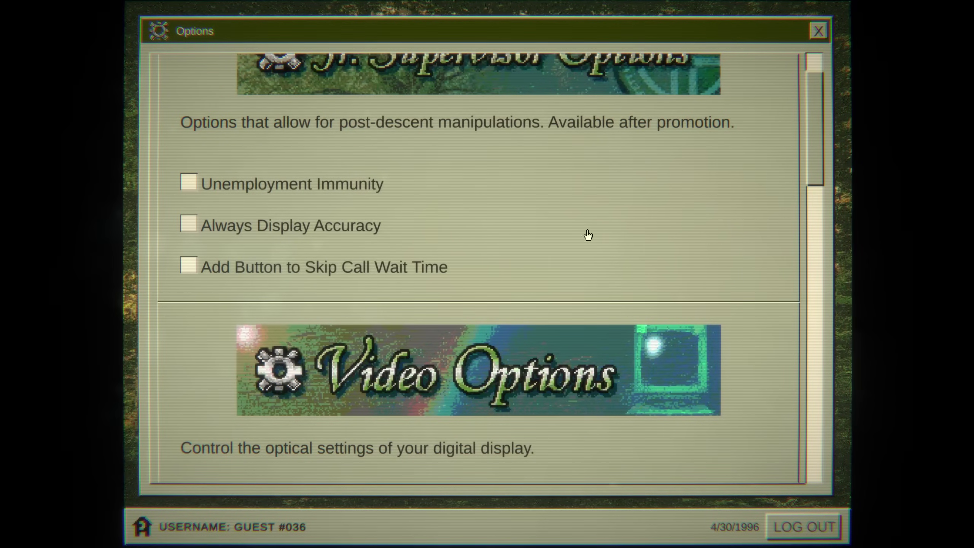
pyautogui.moveTo(818, 177)
pyautogui.mouseDown()
pyautogui.moveTo(818, 160)
pyautogui.moveTo(801, 267)
pyautogui.moveTo(813, 76)
pyautogui.mouseUp()
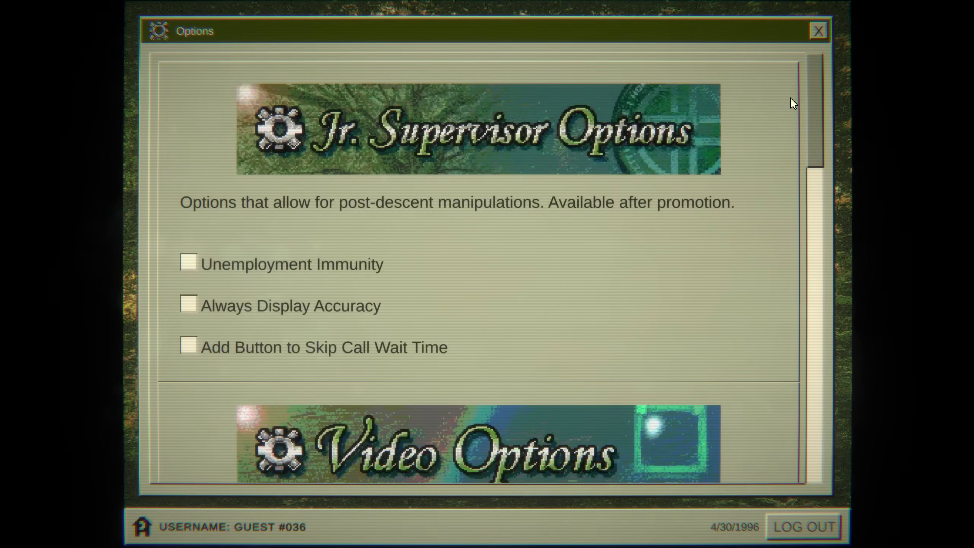
pyautogui.click(818, 31)
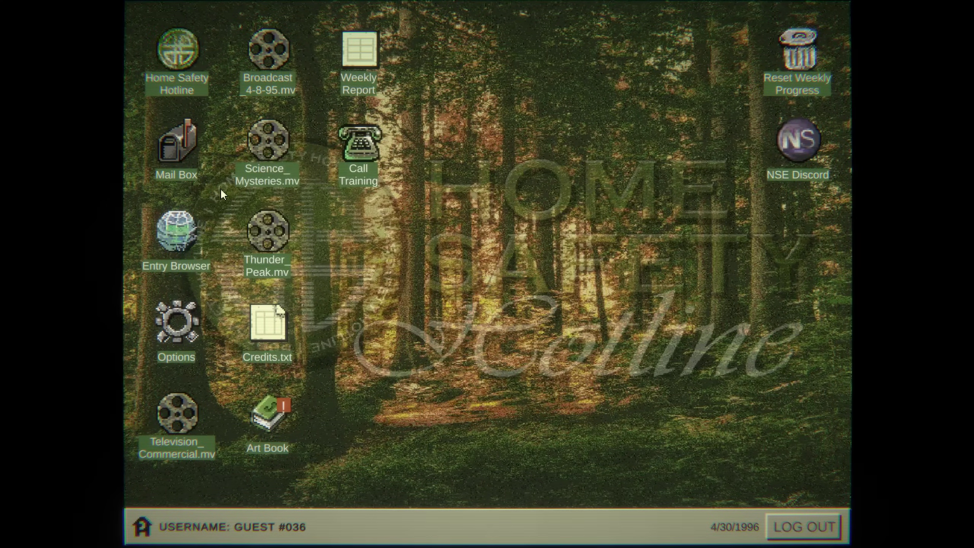
pyautogui.doubleClick(282, 428)
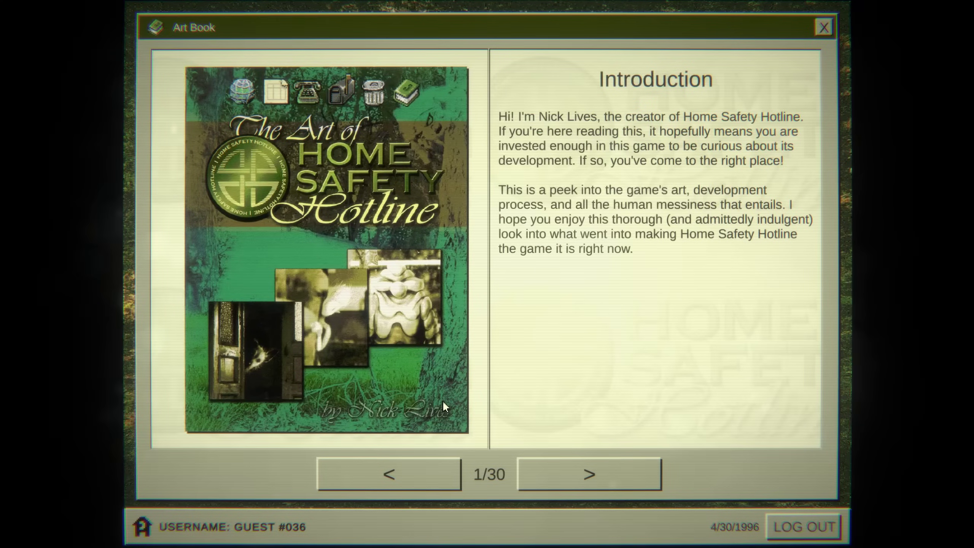
pyautogui.click(567, 481)
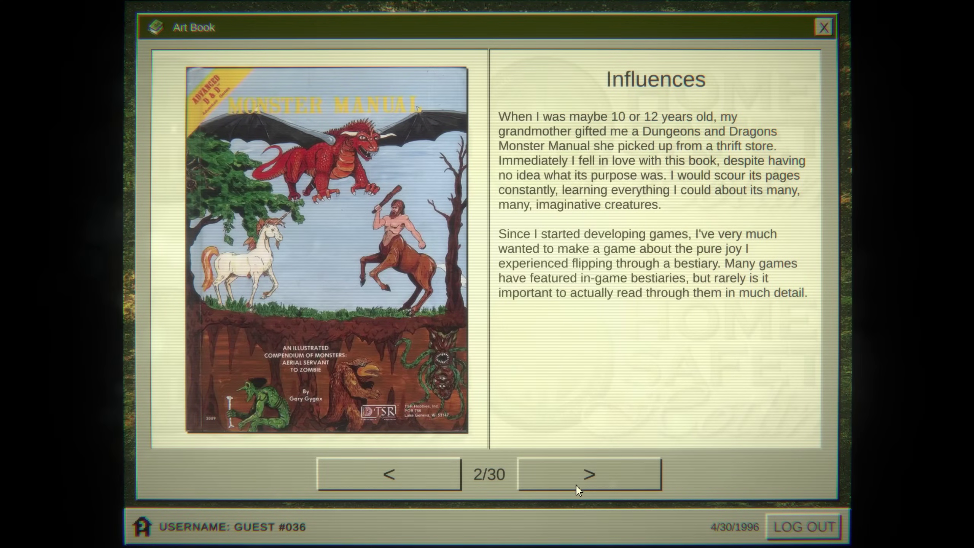
pyautogui.click(576, 484)
pyautogui.click(579, 485)
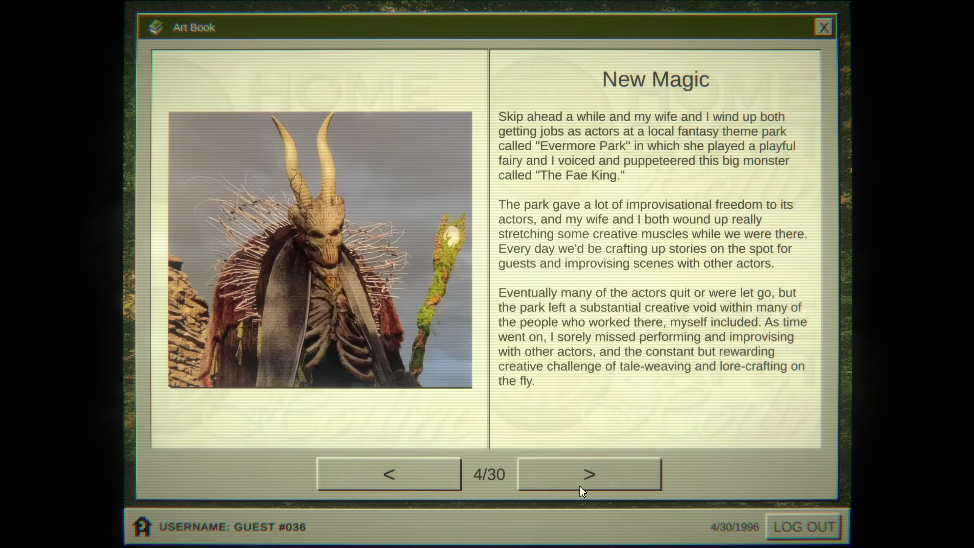
pyautogui.click(580, 485)
pyautogui.click(580, 485)
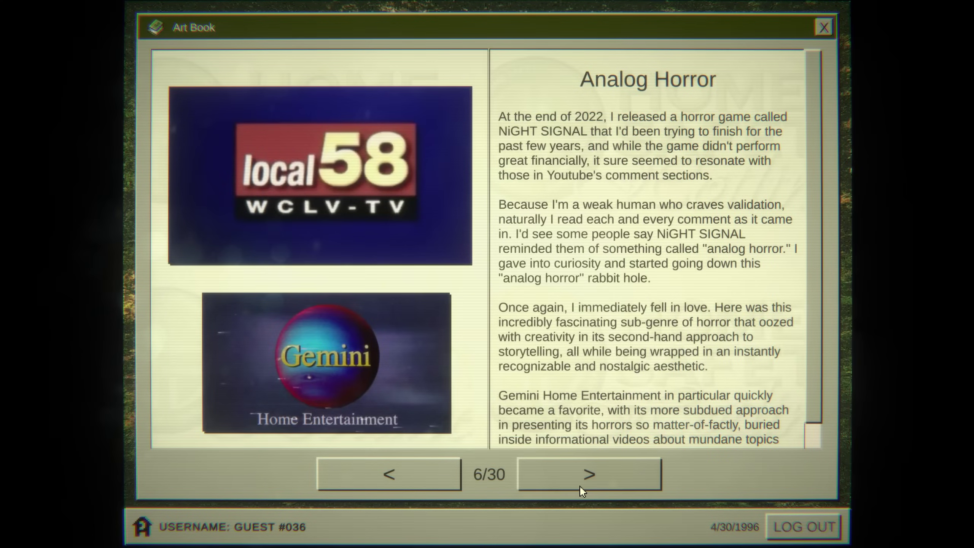
pyautogui.click(580, 485)
pyautogui.click(580, 485)
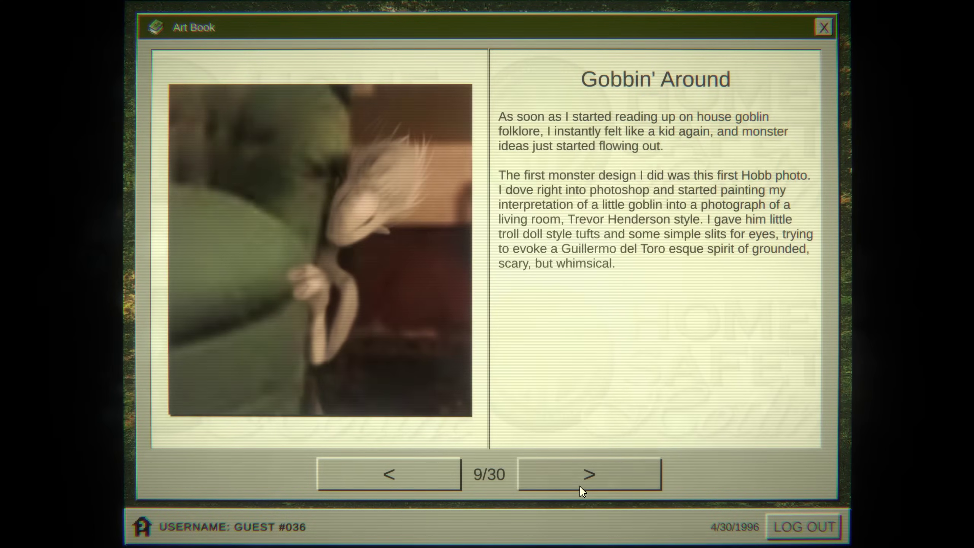
pyautogui.click(580, 485)
pyautogui.click(424, 482)
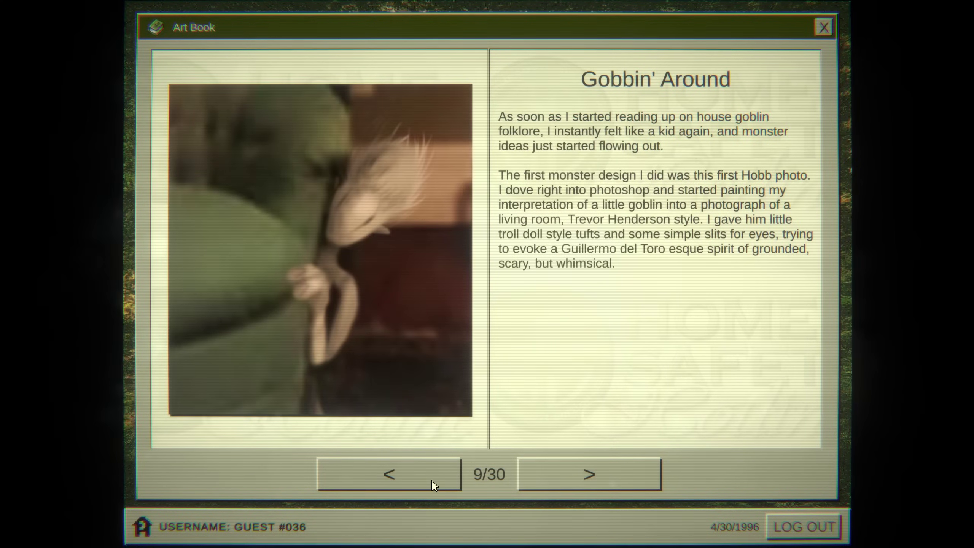
pyautogui.click(592, 476)
pyautogui.click(592, 477)
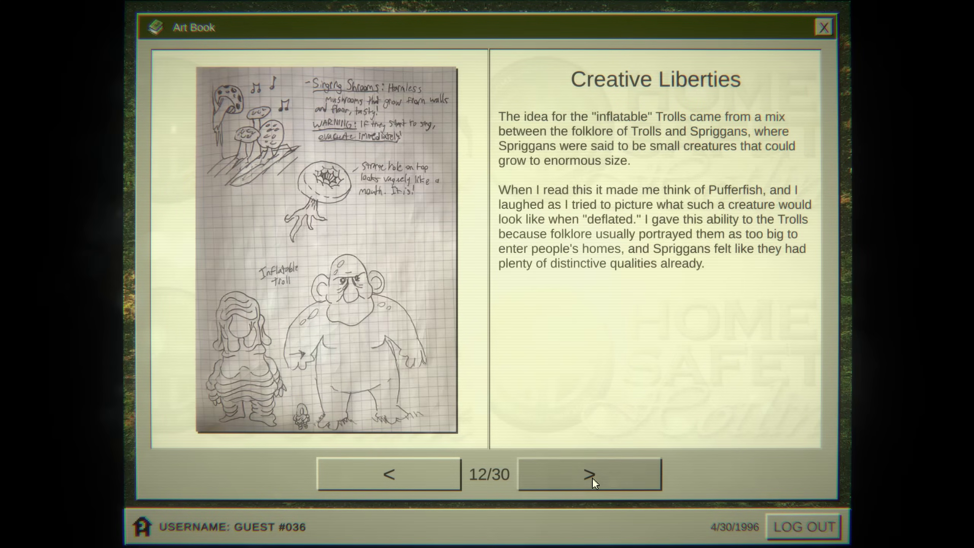
pyautogui.click(822, 29)
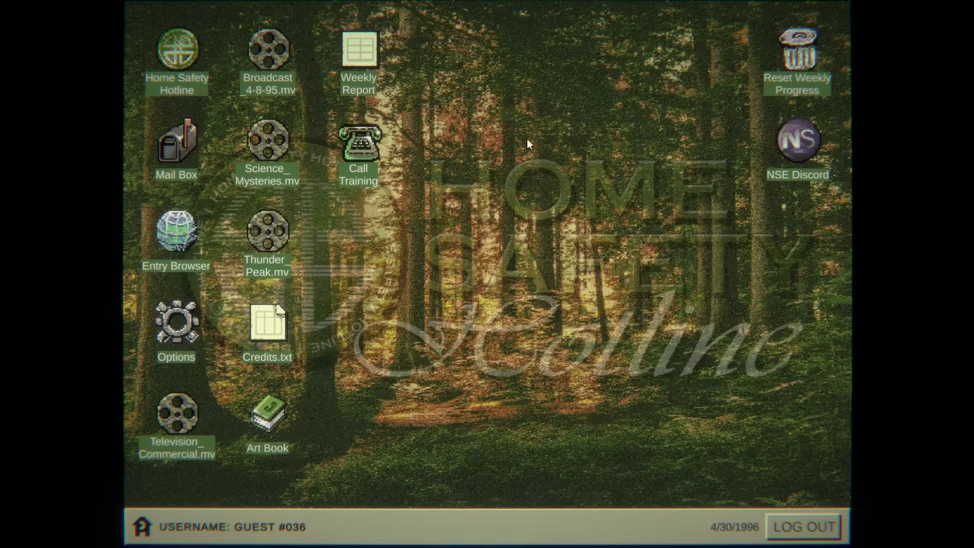
# - Open the Weekly Report of caller results from the desktop
pyautogui.click(366, 154)
pyautogui.doubleClick(368, 70)
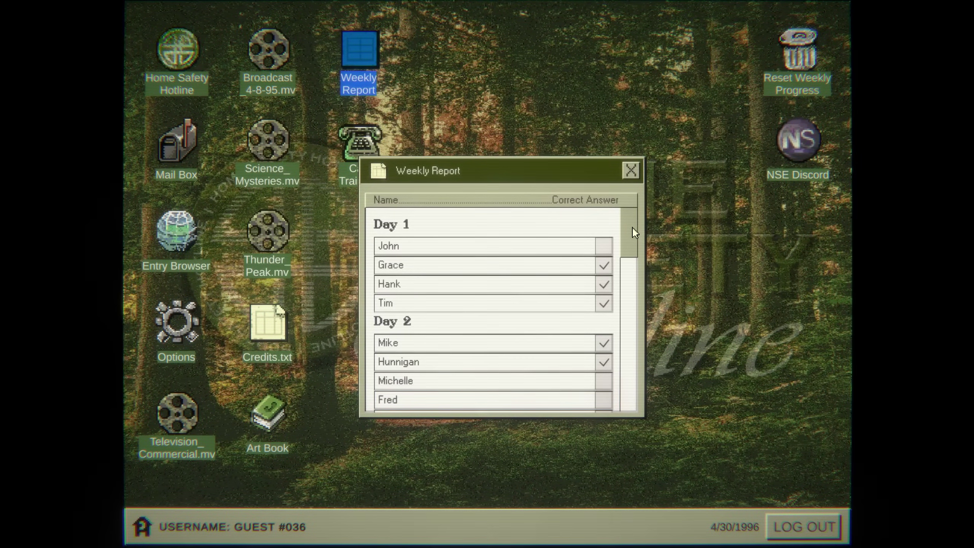
pyautogui.moveTo(631, 233); pyautogui.dragTo(625, 394)
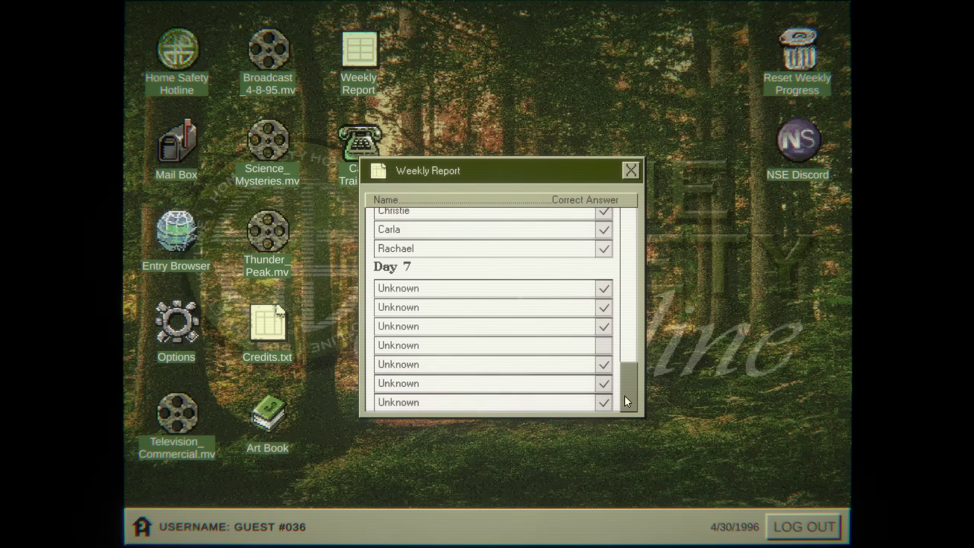
pyautogui.moveTo(623, 386)
pyautogui.mouseDown()
pyautogui.moveTo(625, 396)
pyautogui.moveTo(626, 228)
pyautogui.mouseUp()
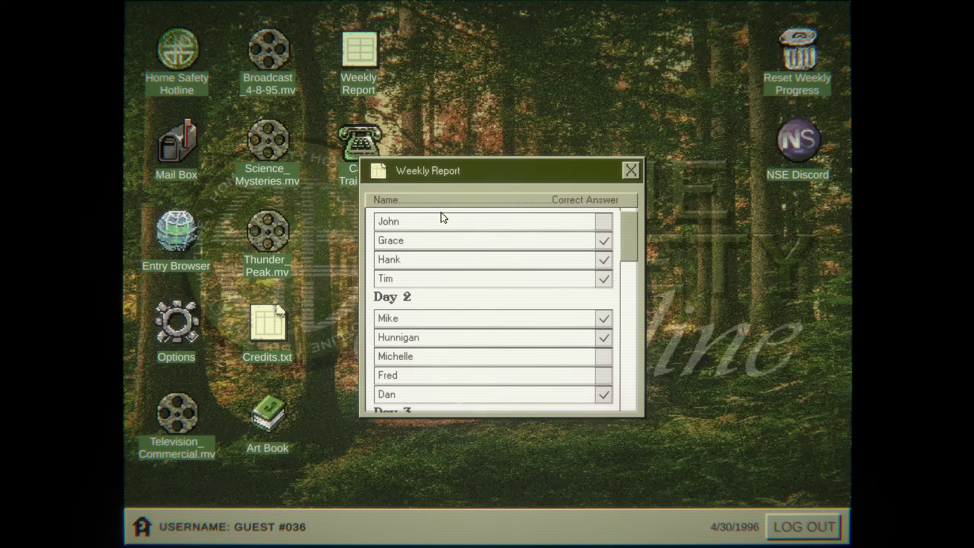
pyautogui.scroll(1, 452, 248)
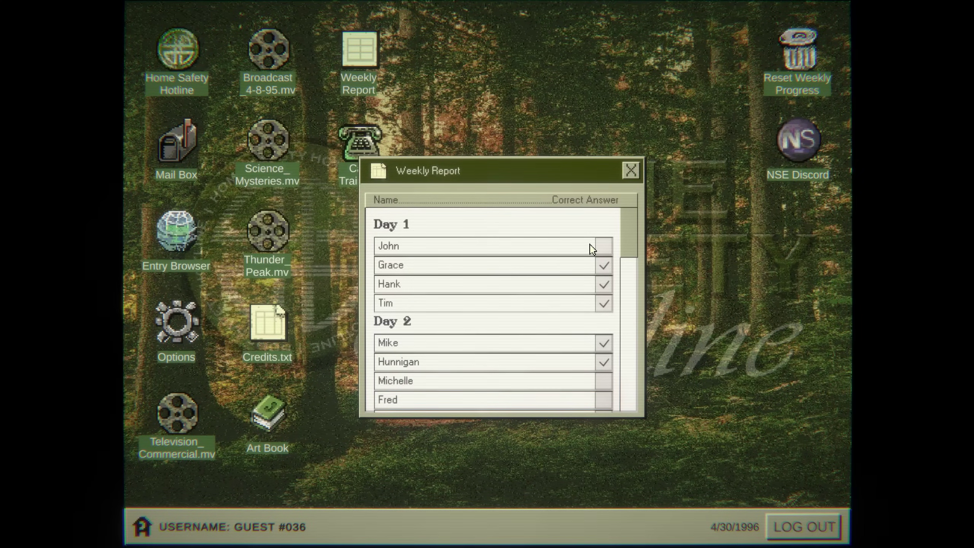
pyautogui.moveTo(626, 236)
pyautogui.mouseDown()
pyautogui.moveTo(625, 259)
pyautogui.moveTo(630, 238)
pyautogui.mouseUp()
pyautogui.moveTo(626, 237)
pyautogui.mouseDown()
pyautogui.moveTo(636, 253)
pyautogui.moveTo(632, 322)
pyautogui.mouseUp()
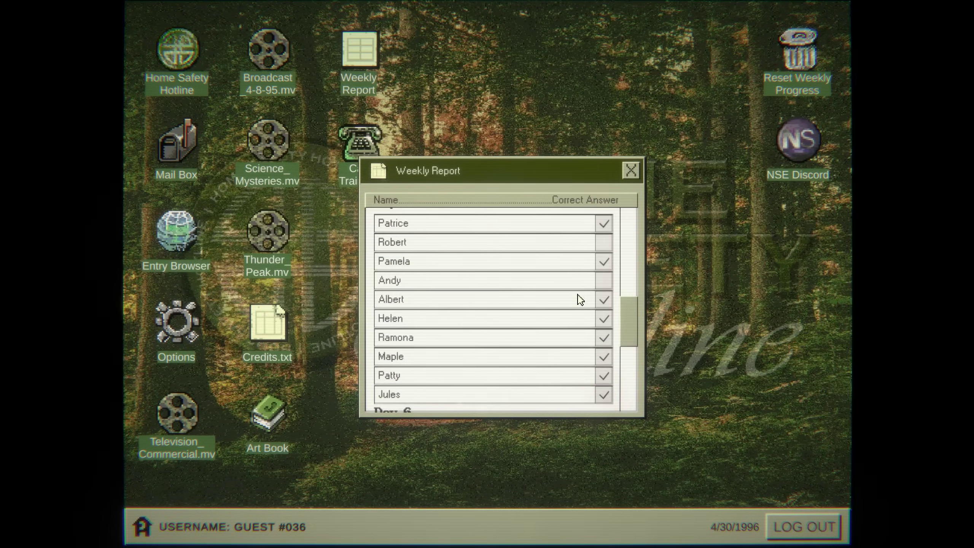
pyautogui.moveTo(634, 311); pyautogui.dragTo(637, 386)
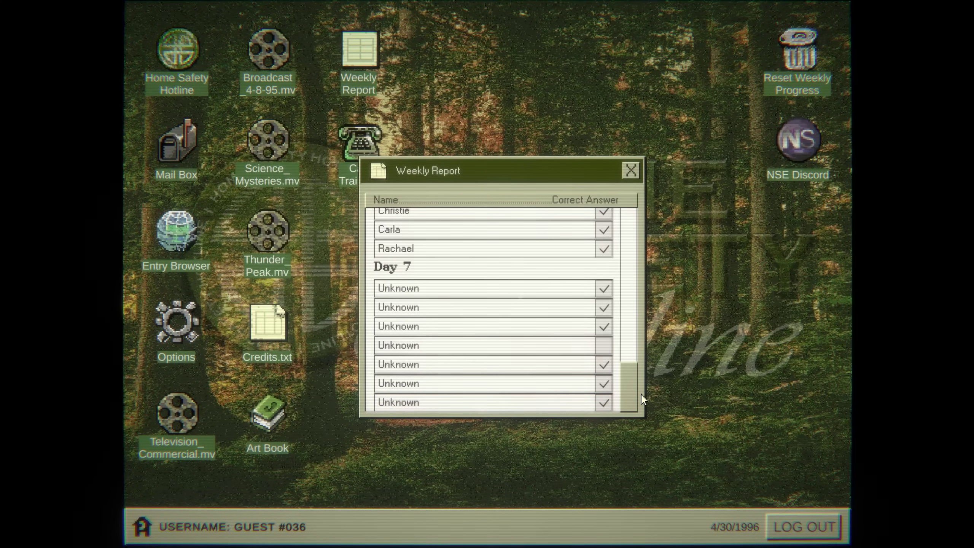
pyautogui.moveTo(635, 397)
pyautogui.mouseDown()
pyautogui.moveTo(633, 228)
pyautogui.moveTo(633, 308)
pyautogui.moveTo(648, 374)
pyautogui.mouseUp()
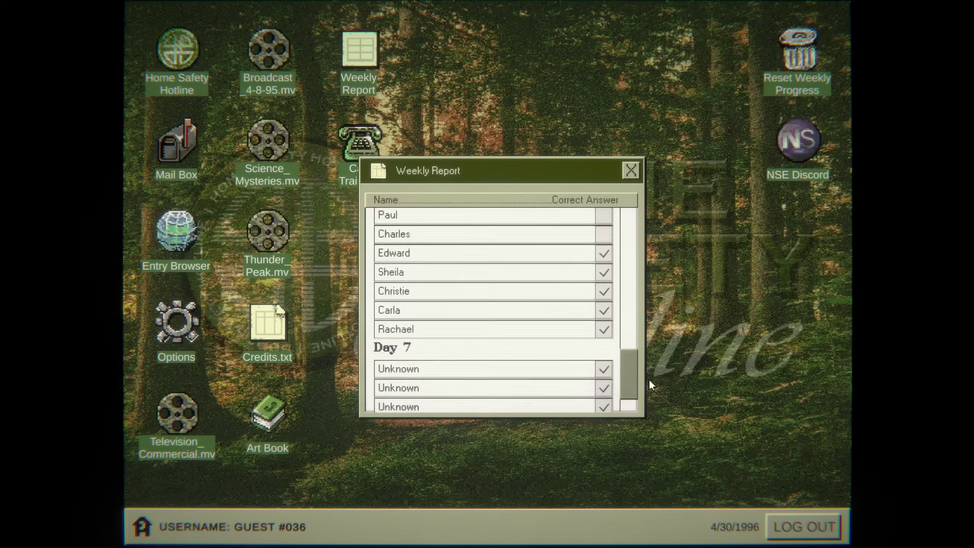
# - Close the Weekly Report and launch Call Training from its desktop shortcut
pyautogui.click(631, 170)
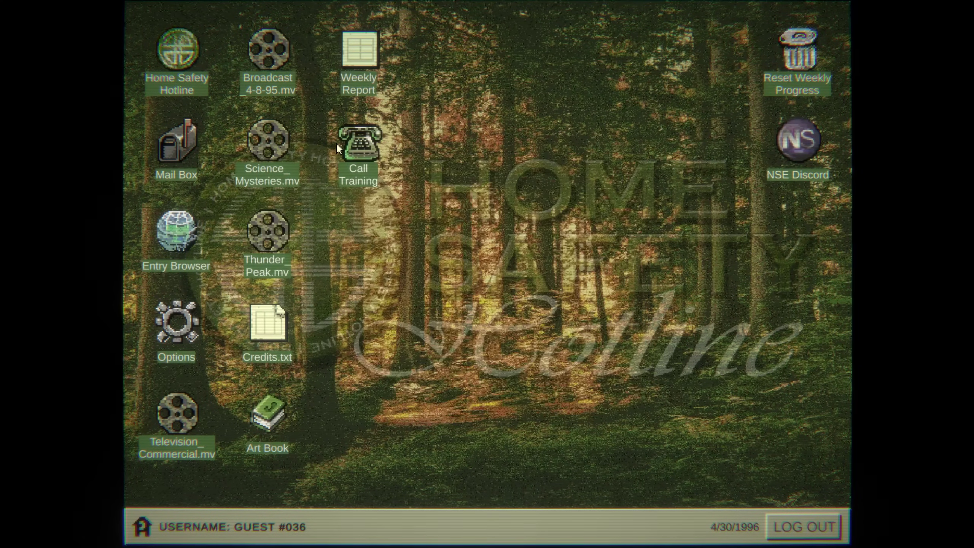
pyautogui.click(360, 149)
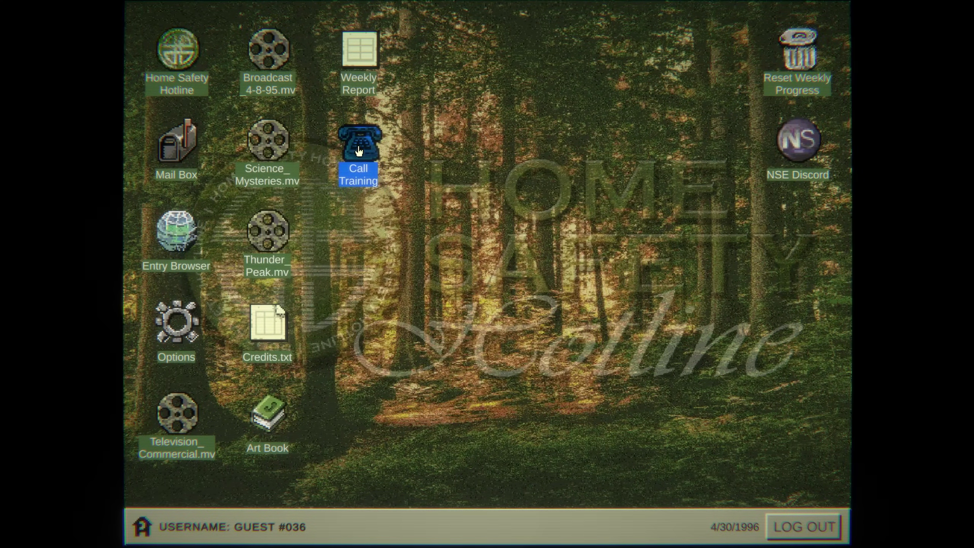
pyautogui.click(183, 151)
pyautogui.click(196, 73)
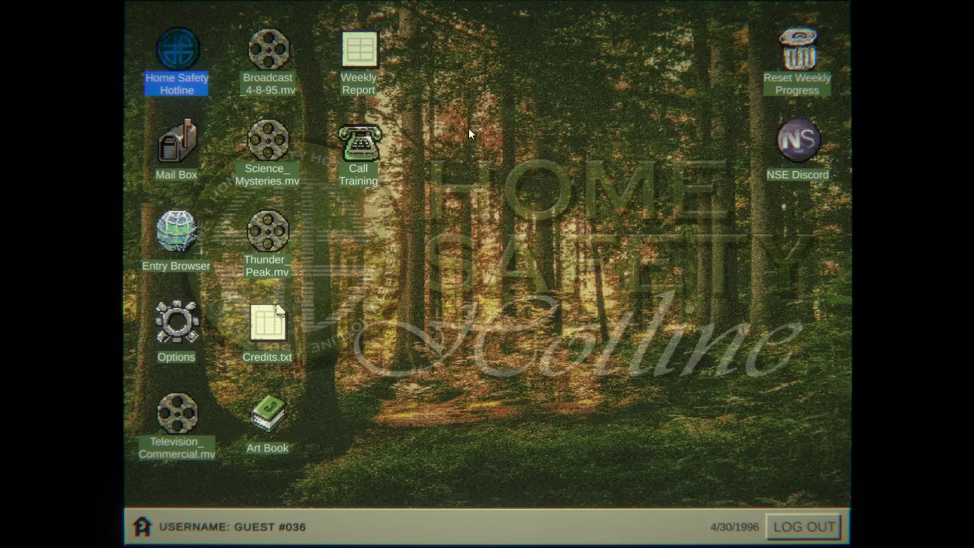
pyautogui.click(426, 244)
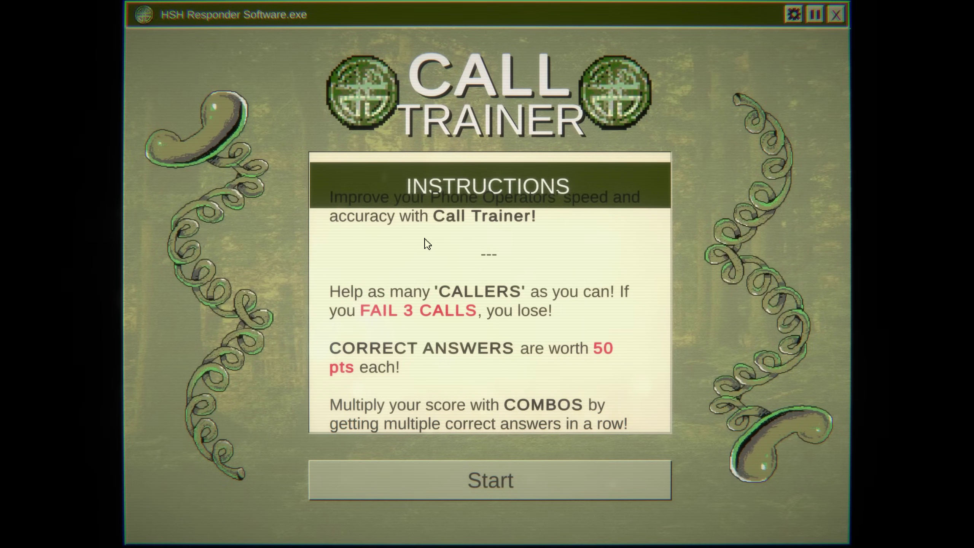
# - Start the training round and answer Cicilia's incoming call
pyautogui.click(487, 468)
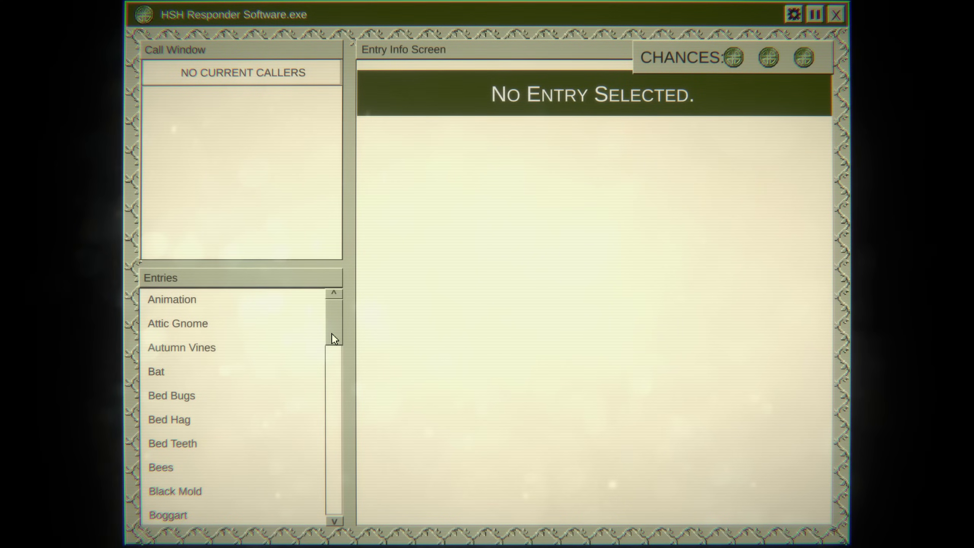
pyautogui.moveTo(336, 339)
pyautogui.mouseDown()
pyautogui.moveTo(351, 353)
pyautogui.moveTo(343, 319)
pyautogui.mouseUp()
pyautogui.click(408, 323)
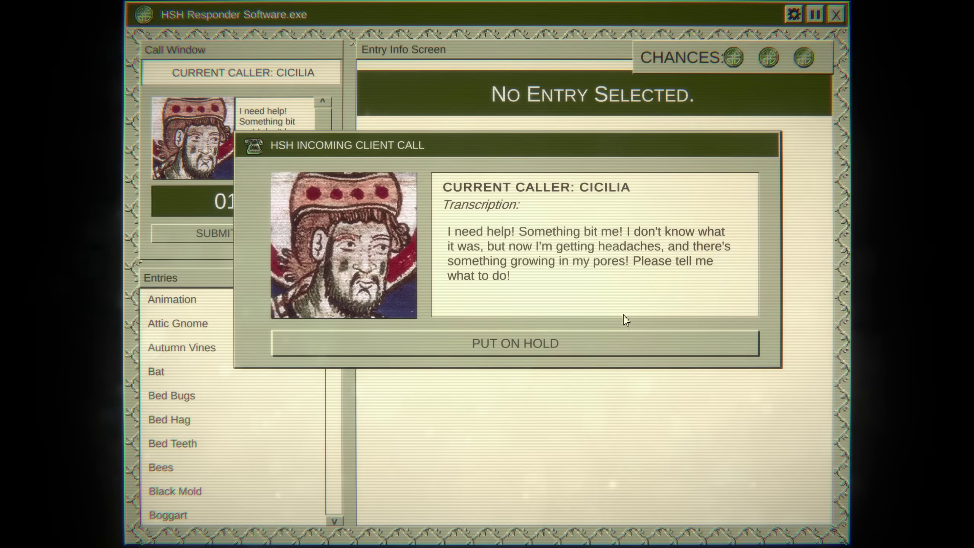
# - Hold Cicilia's call, look up the Fae Flu entry, and send her the Fae Flu package
pyautogui.click(493, 351)
pyautogui.moveTo(332, 335); pyautogui.dragTo(333, 384)
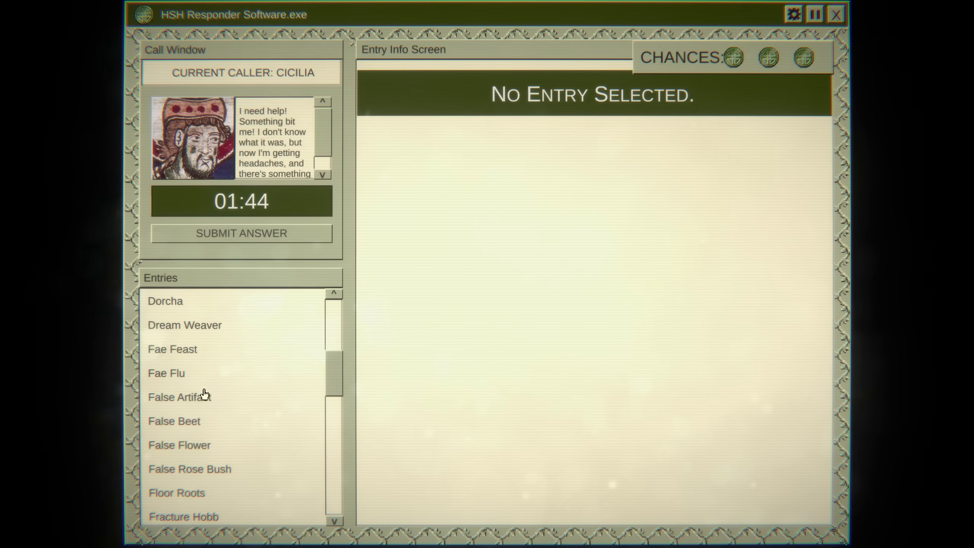
pyautogui.click(174, 397)
pyautogui.click(164, 374)
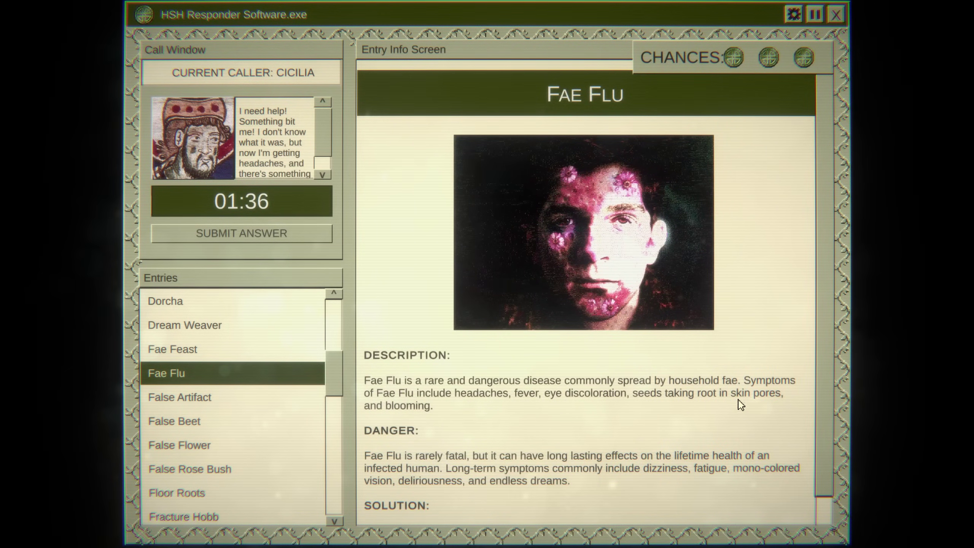
pyautogui.click(241, 233)
pyautogui.click(669, 300)
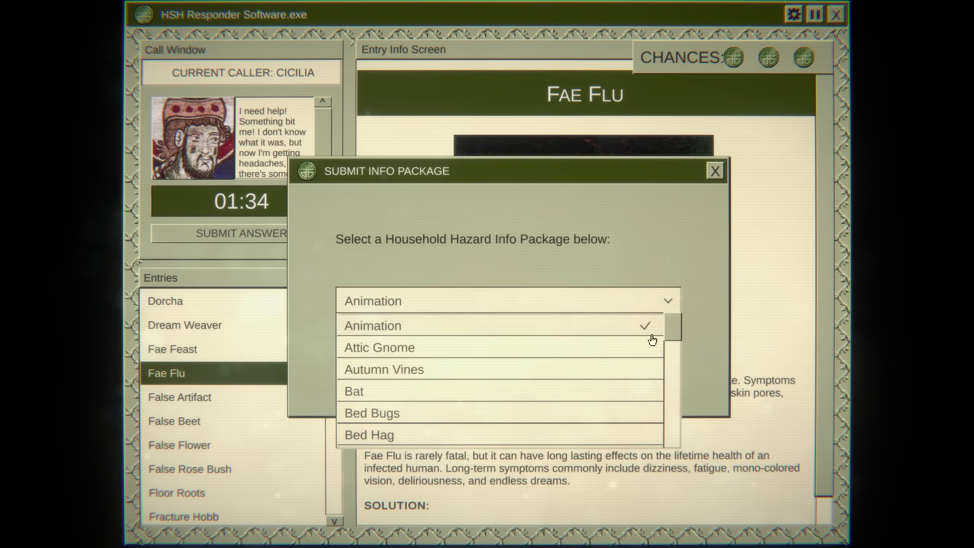
pyautogui.moveTo(674, 328); pyautogui.dragTo(680, 360)
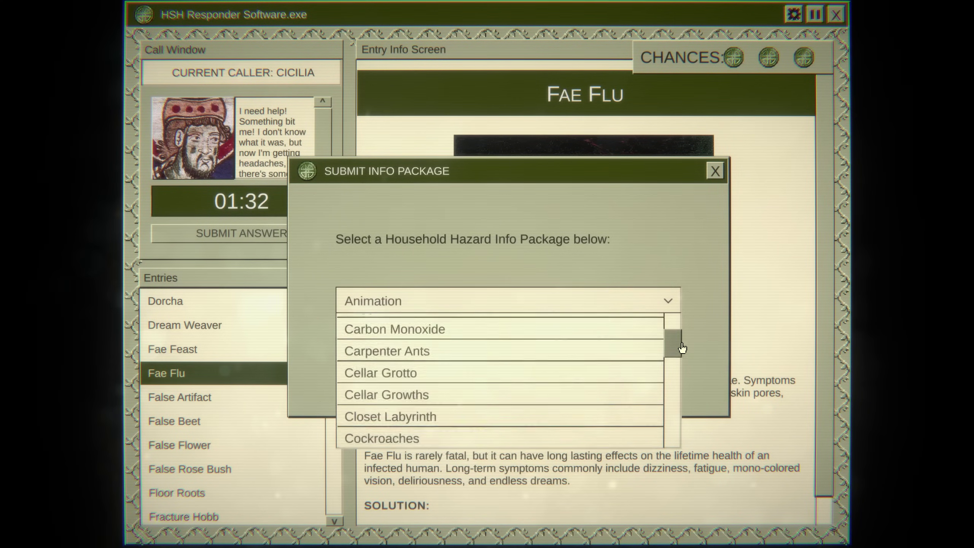
pyautogui.click(503, 389)
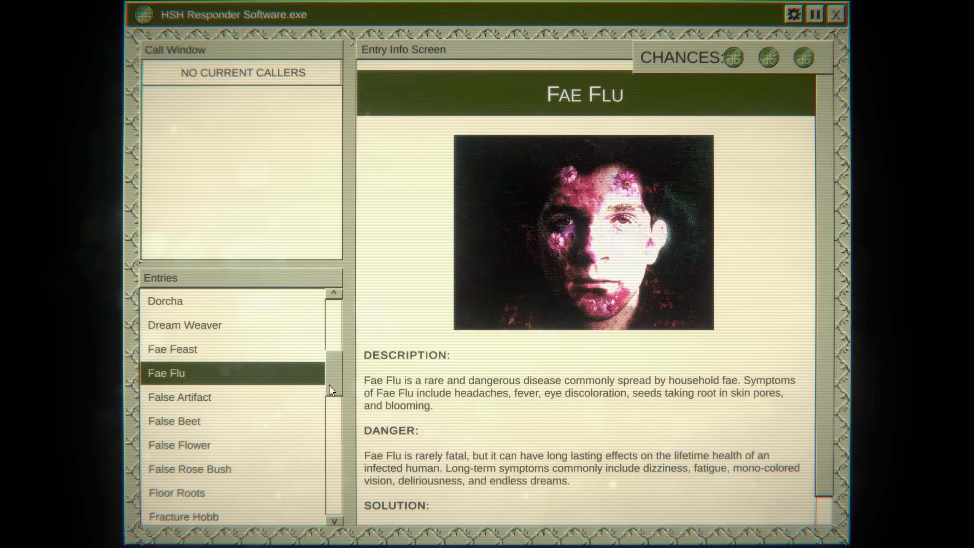
pyautogui.moveTo(333, 389); pyautogui.dragTo(334, 304)
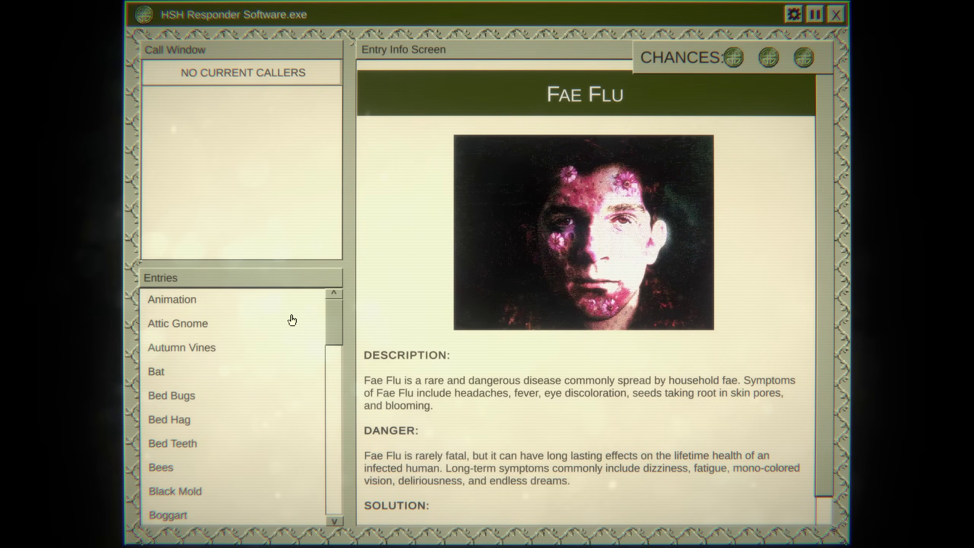
# - Answer Arthur's incoming call about his stolen family photos
pyautogui.click(396, 320)
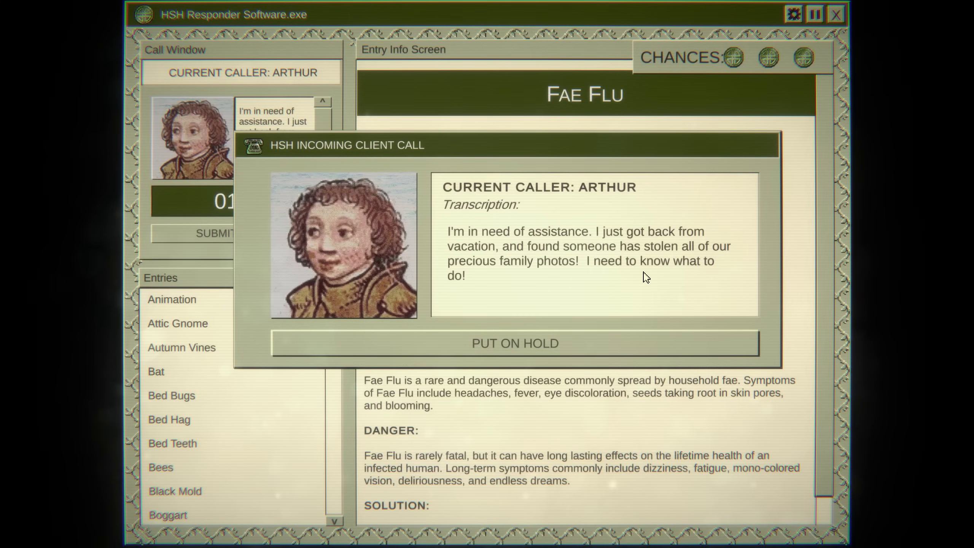
# - Put Arthur's stolen-photos call on hold to research the entries
pyautogui.click(517, 350)
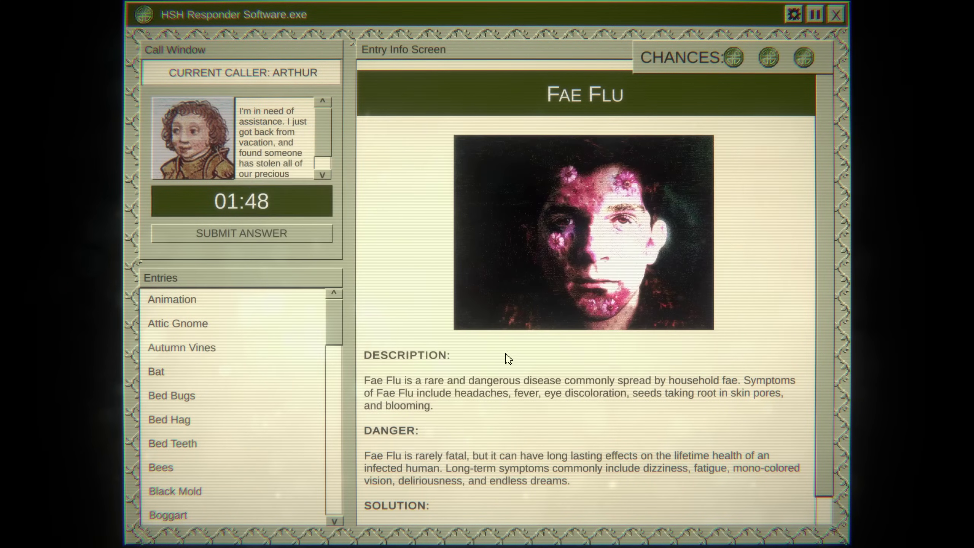
pyautogui.moveTo(337, 326); pyautogui.dragTo(333, 487)
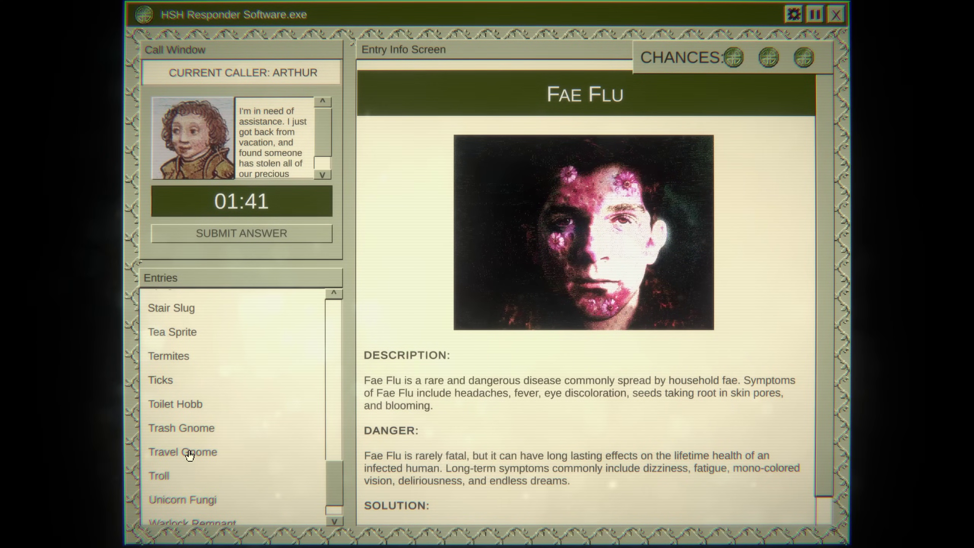
# - Open the Travel Gnome entry to read its description, danger and solution
pyautogui.click(190, 452)
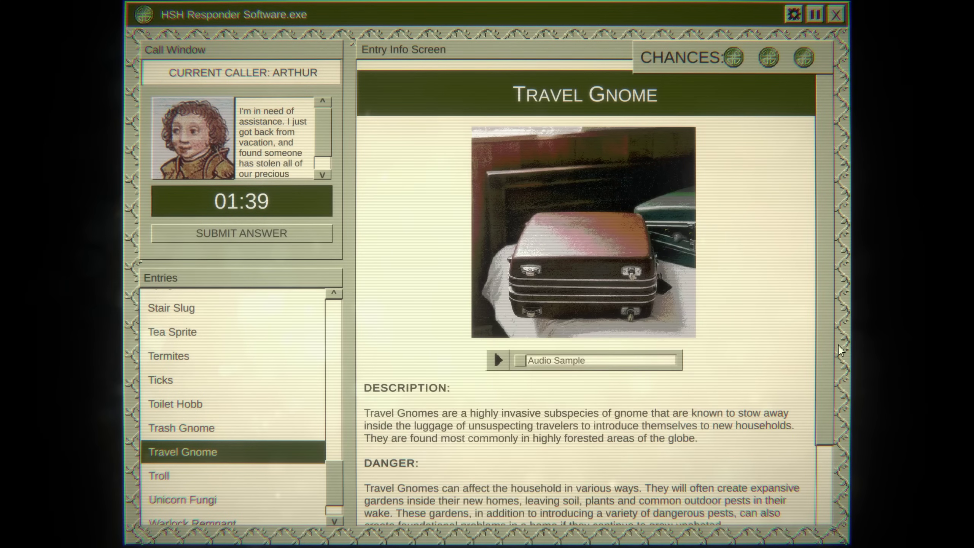
pyautogui.scroll(-3, 829, 355)
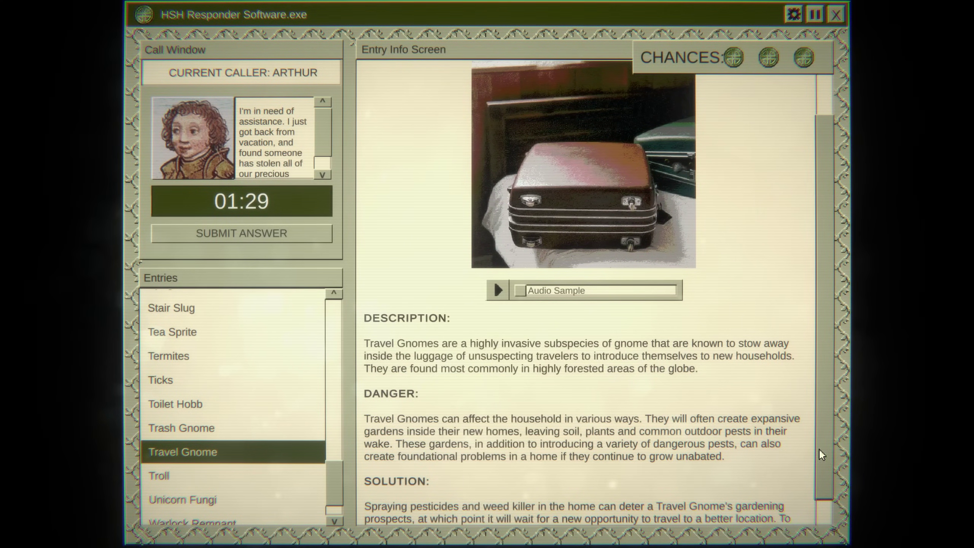
pyautogui.moveTo(824, 449); pyautogui.dragTo(827, 476)
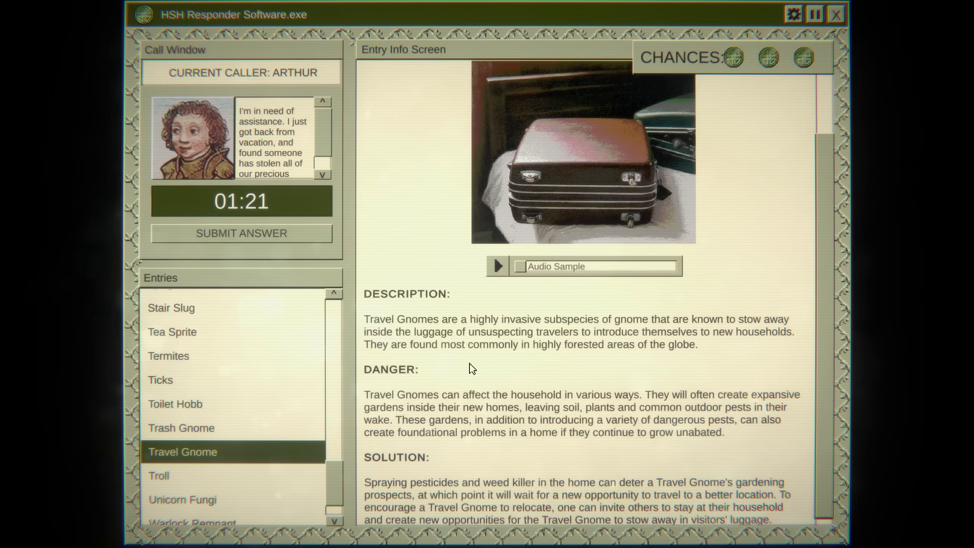
pyautogui.scroll(-1, 822, 388)
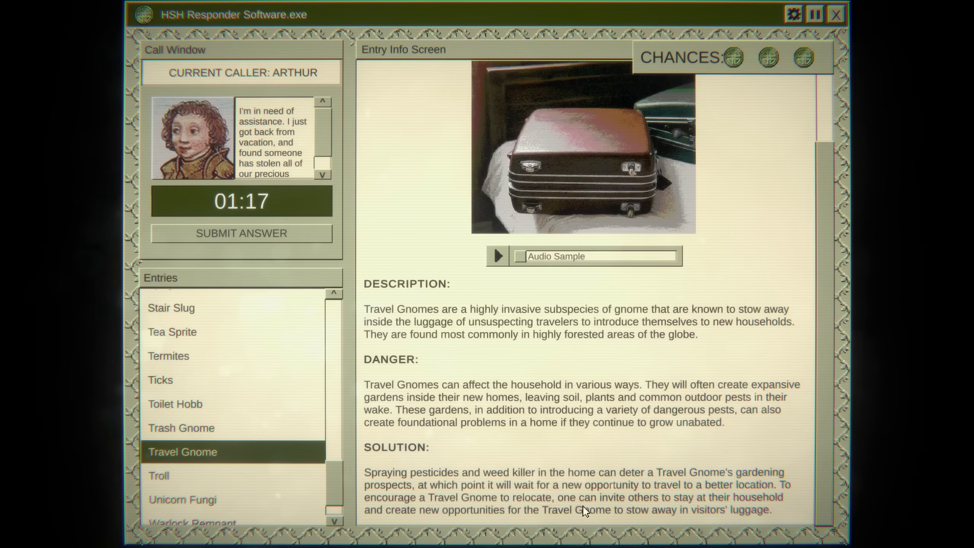
pyautogui.scroll(5, 346, 456)
pyautogui.scroll(5, 347, 452)
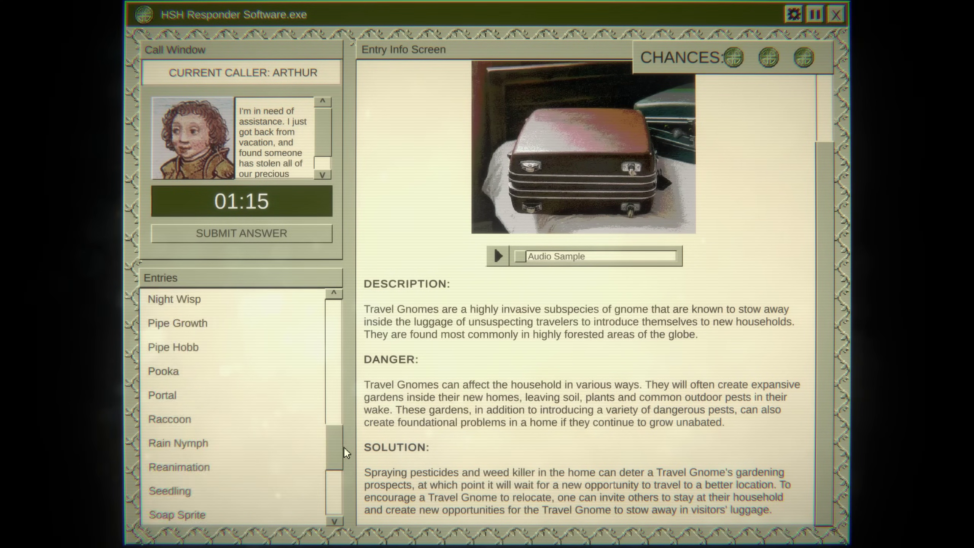
pyautogui.scroll(3, 347, 451)
pyautogui.scroll(2, 347, 451)
pyautogui.scroll(2, 347, 451)
pyautogui.moveTo(335, 426); pyautogui.dragTo(335, 502)
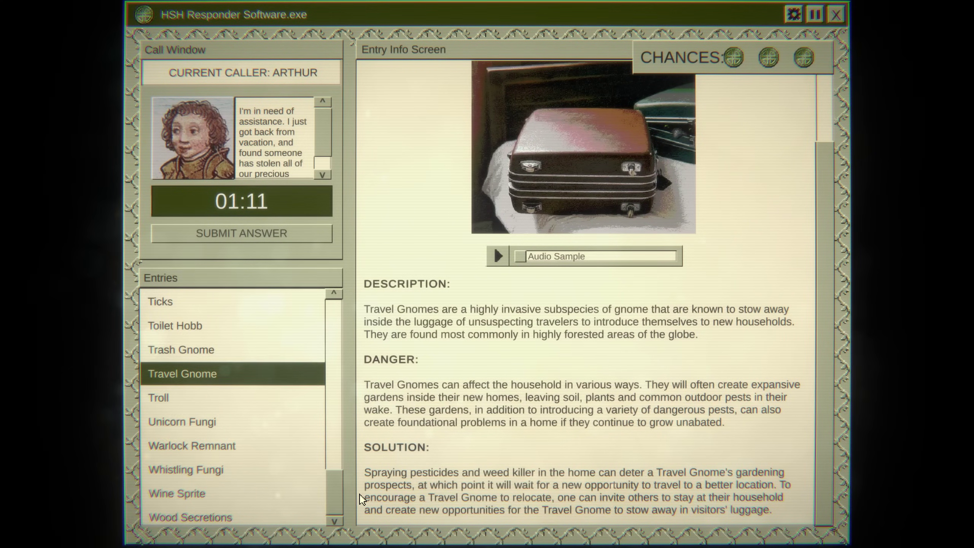
pyautogui.scroll(2, 358, 502)
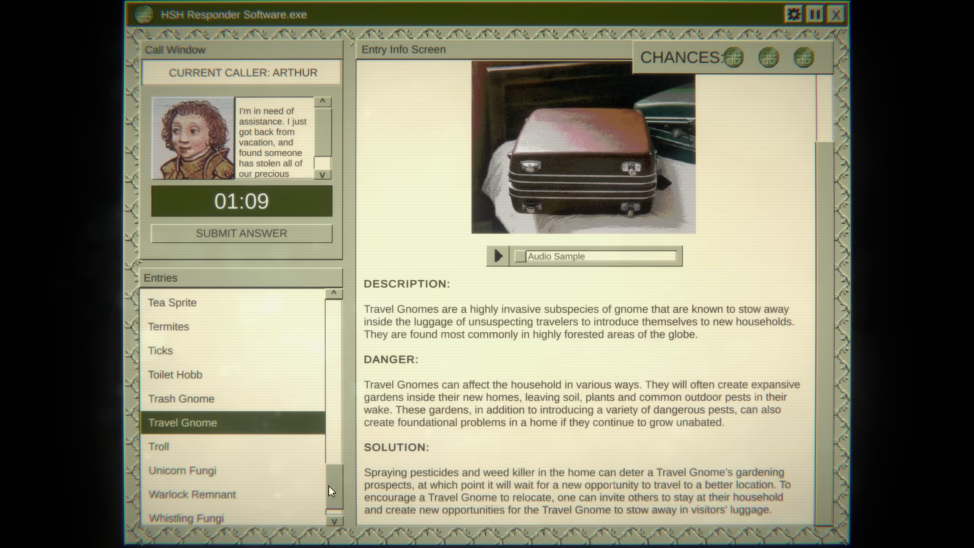
pyautogui.scroll(3, 312, 468)
pyautogui.scroll(3, 326, 342)
pyautogui.scroll(-3, 270, 137)
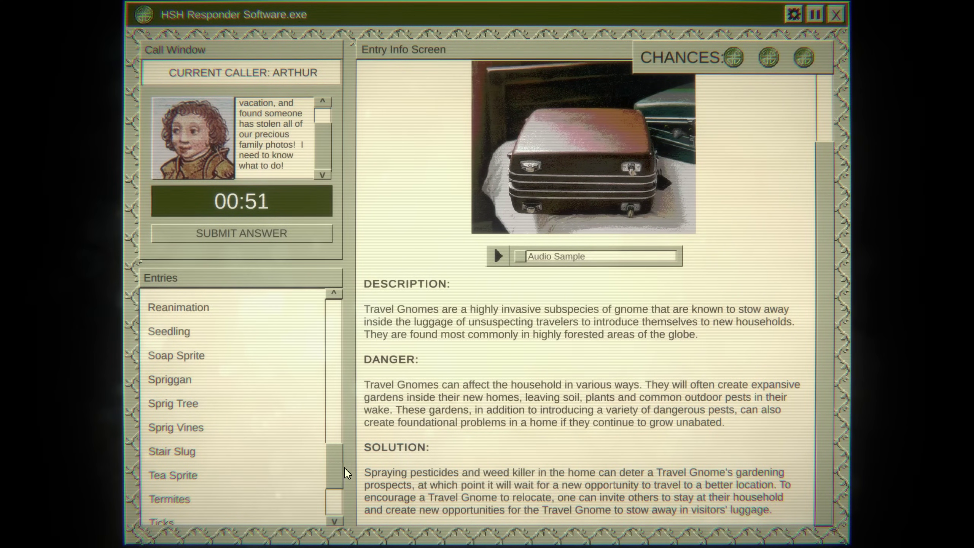
pyautogui.moveTo(335, 473); pyautogui.dragTo(334, 422)
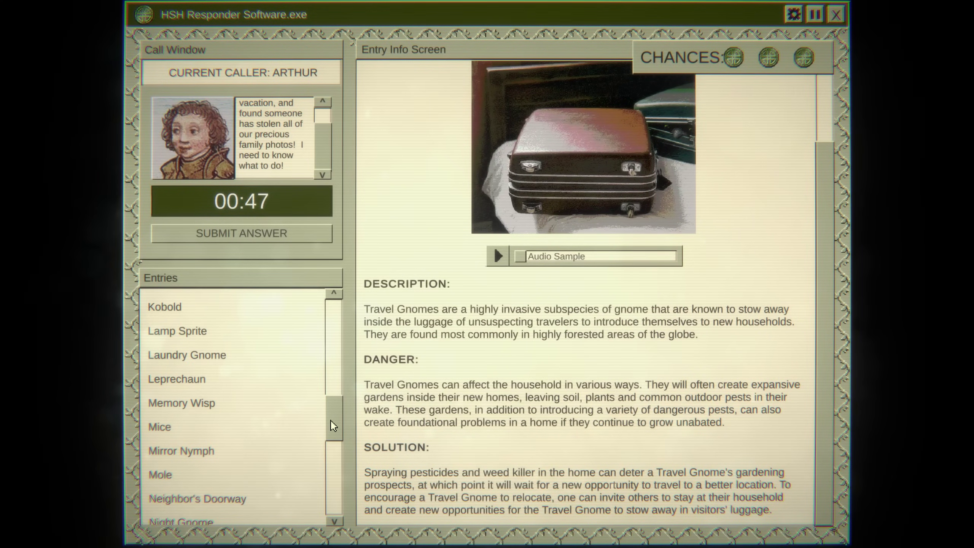
# - Check the Mirror Nymph and Memory Wisp entries, then send Arthur the Memory Wisp package
pyautogui.click(200, 452)
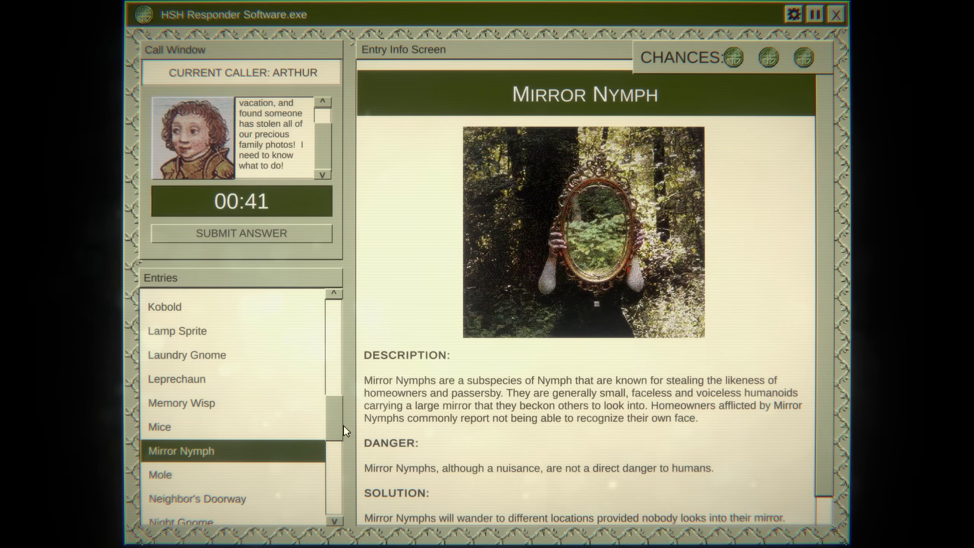
pyautogui.scroll(1, 347, 430)
pyautogui.click(272, 430)
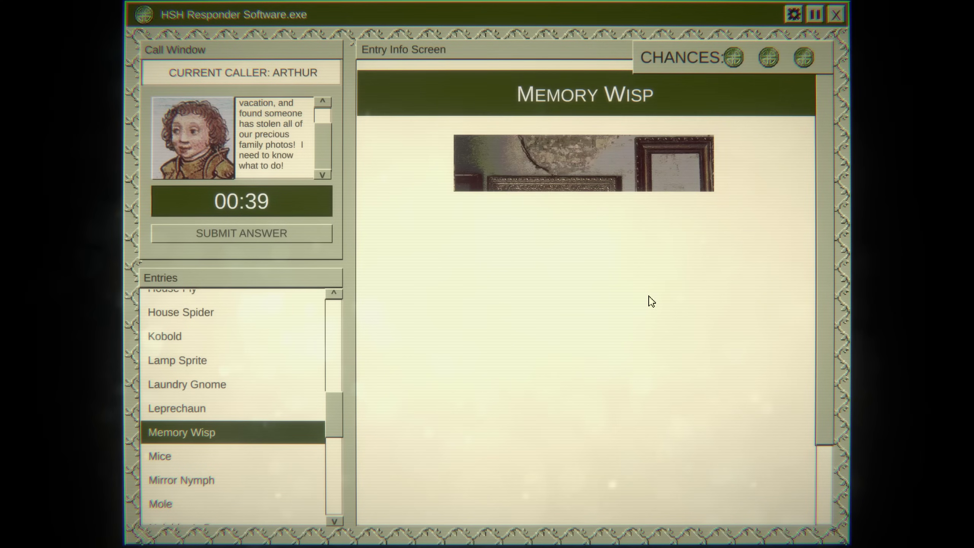
pyautogui.click(274, 233)
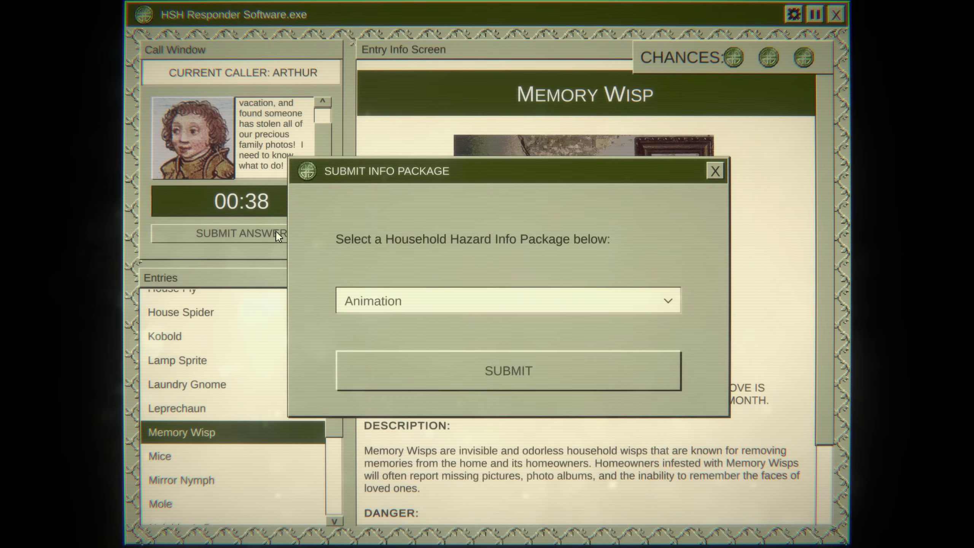
pyautogui.click(668, 301)
pyautogui.moveTo(674, 324); pyautogui.dragTo(675, 388)
pyautogui.click(590, 362)
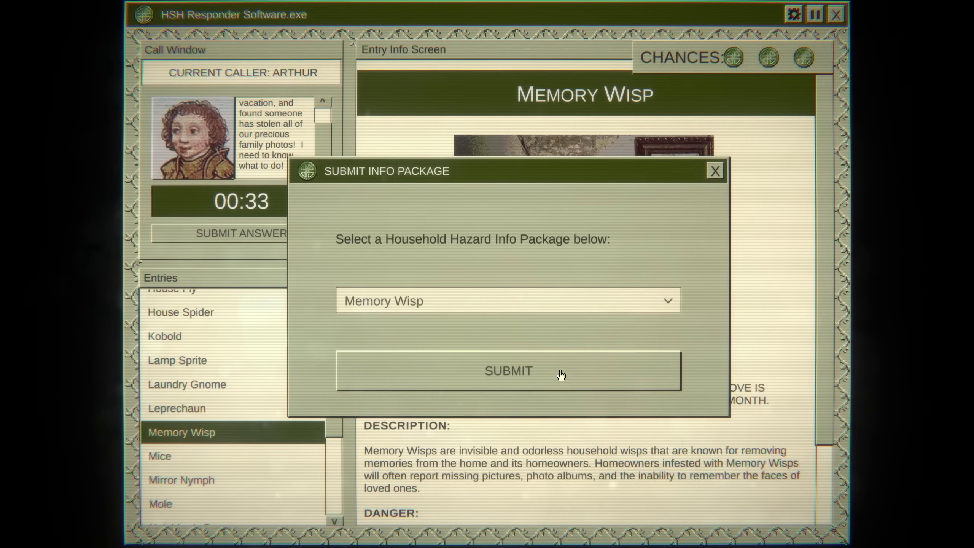
pyautogui.click(509, 372)
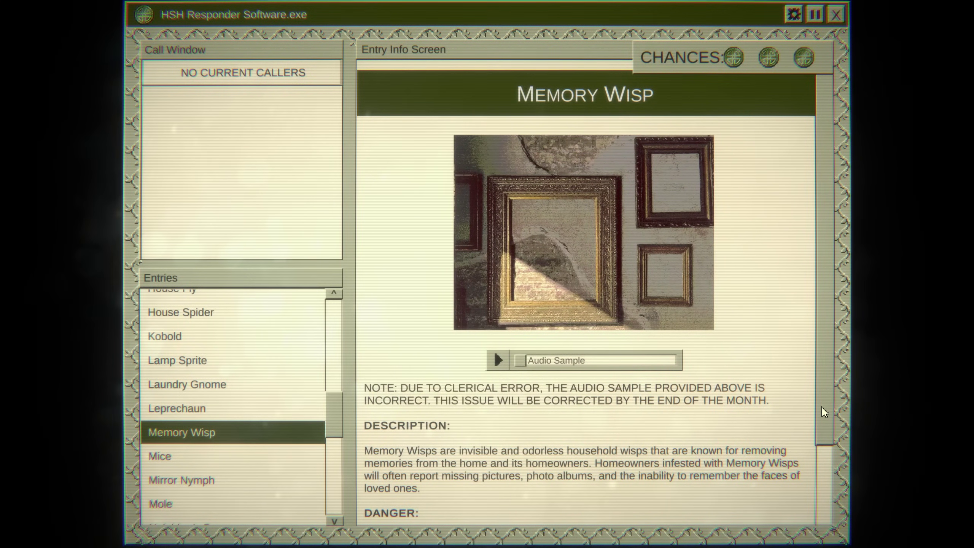
pyautogui.moveTo(824, 411); pyautogui.dragTo(824, 495)
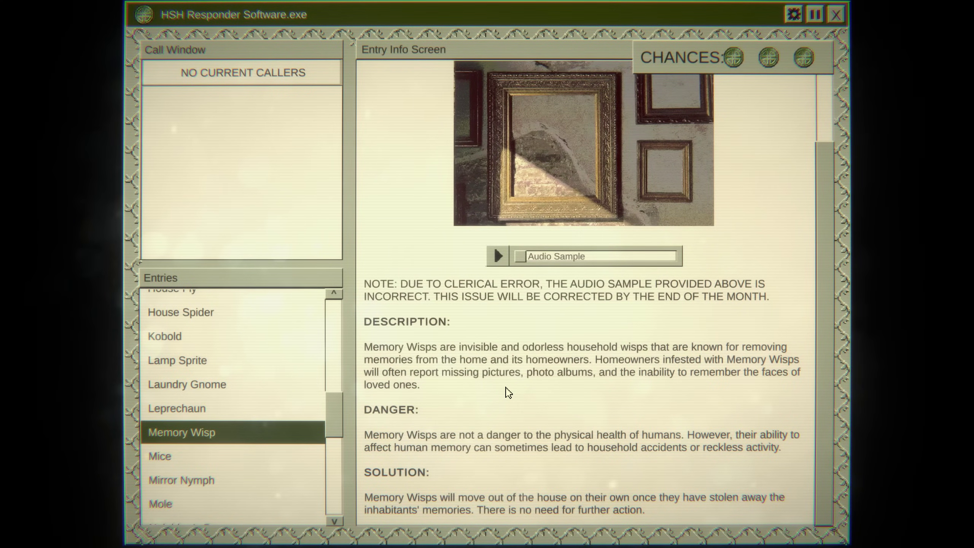
# - Answer Radmila's call about something nearly invisible breaking bottles in her cellar
pyautogui.click(487, 329)
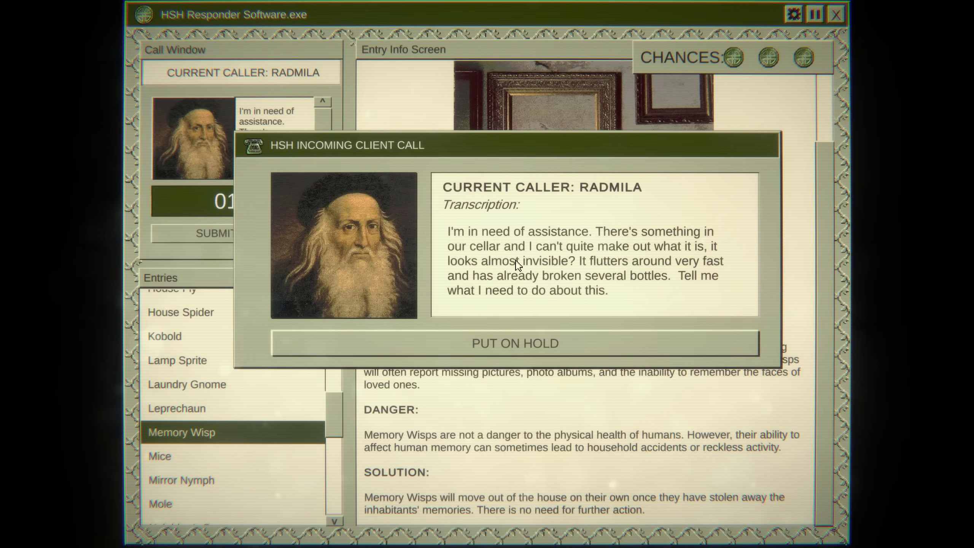
# - Hold Radmila's call, research the Wine Sprite entry, and send her the Wine Sprite package
pyautogui.click(437, 343)
pyautogui.scroll(-10, 228, 396)
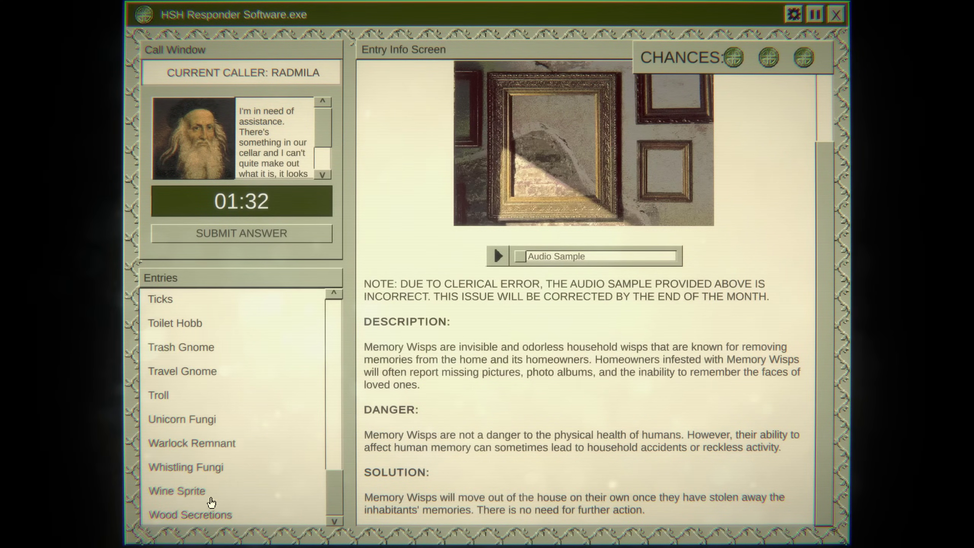
pyautogui.click(190, 491)
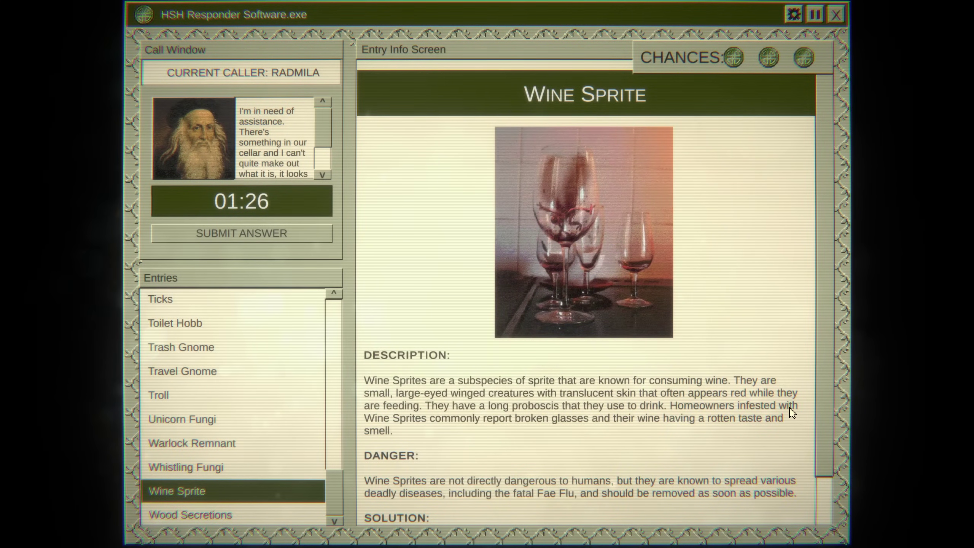
pyautogui.moveTo(822, 430); pyautogui.dragTo(828, 495)
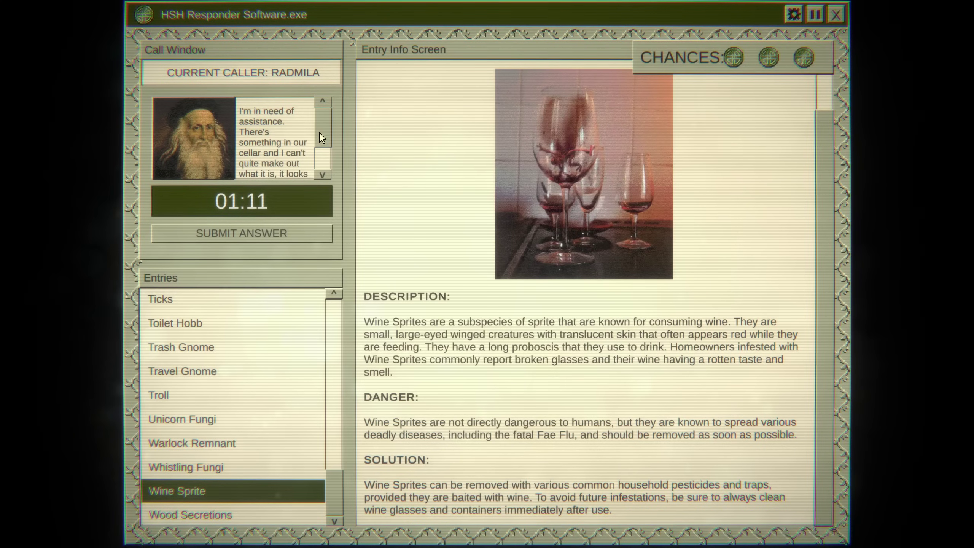
pyautogui.moveTo(324, 136); pyautogui.dragTo(327, 166)
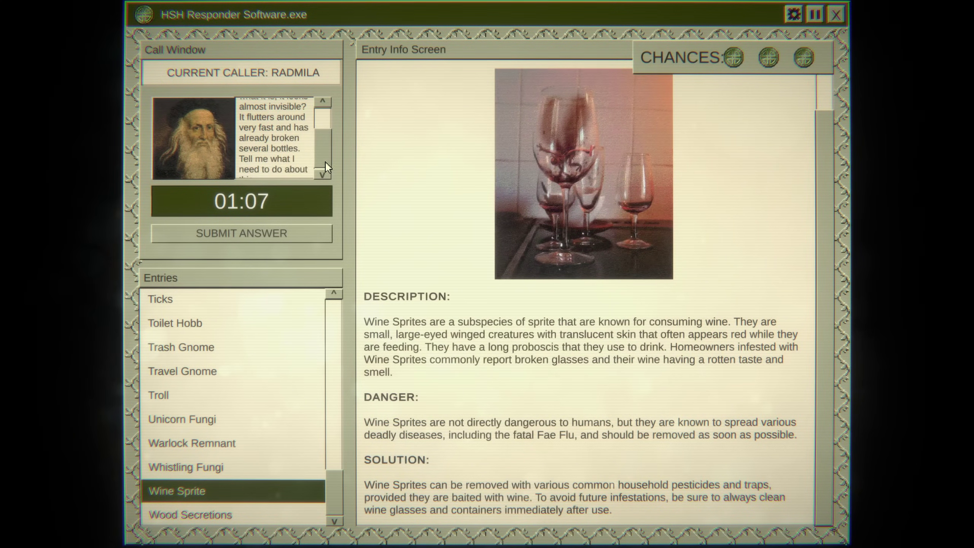
pyautogui.click(258, 233)
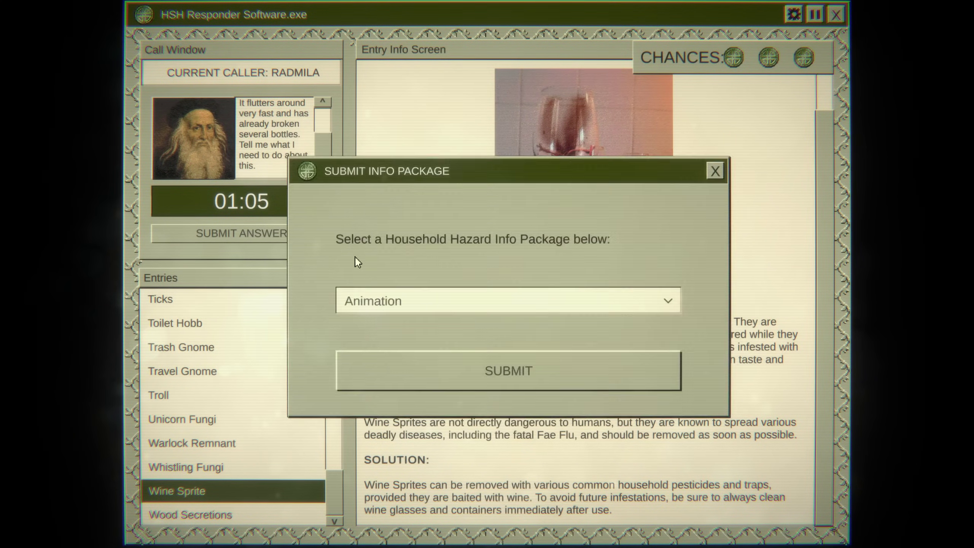
pyautogui.click(600, 300)
pyautogui.moveTo(673, 332); pyautogui.dragTo(690, 457)
pyautogui.click(495, 436)
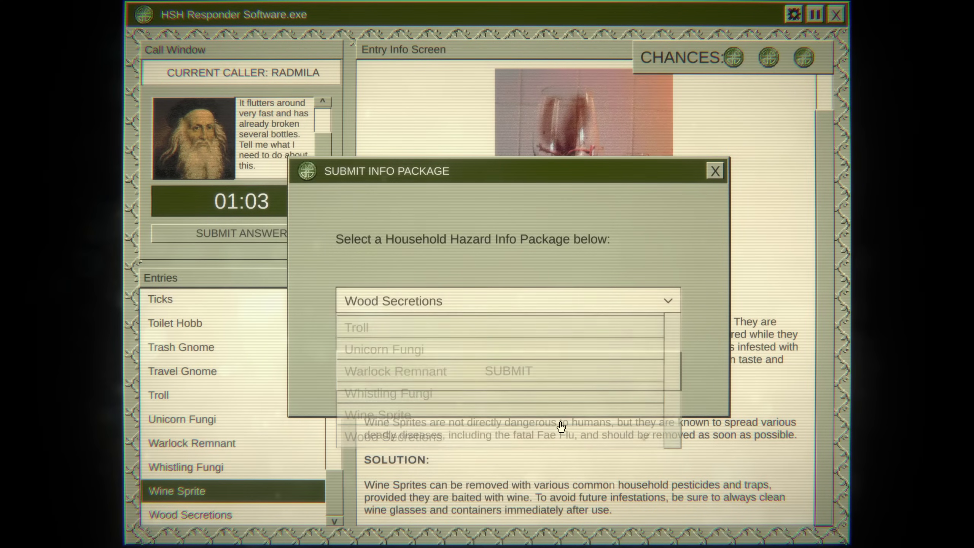
pyautogui.click(647, 301)
pyautogui.moveTo(682, 327); pyautogui.dragTo(682, 449)
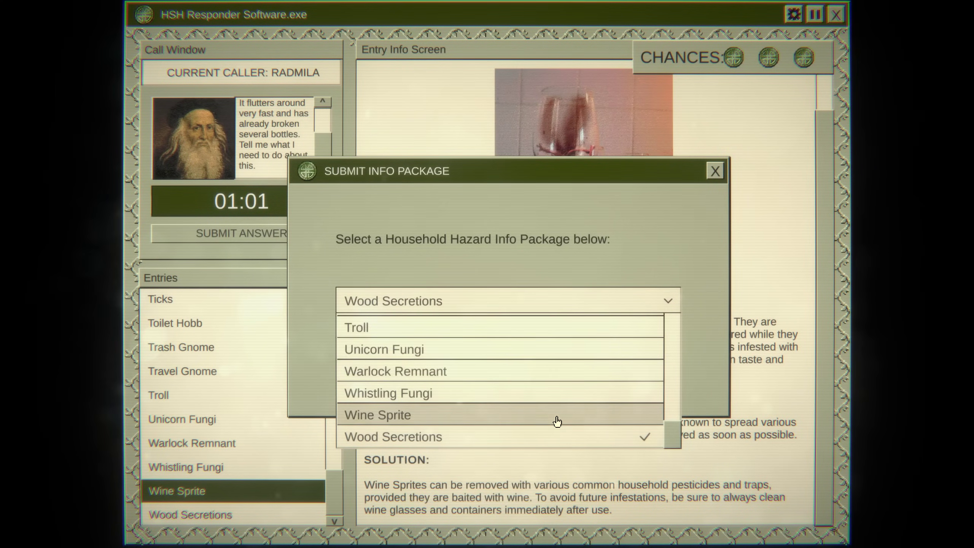
pyautogui.click(494, 413)
pyautogui.click(532, 365)
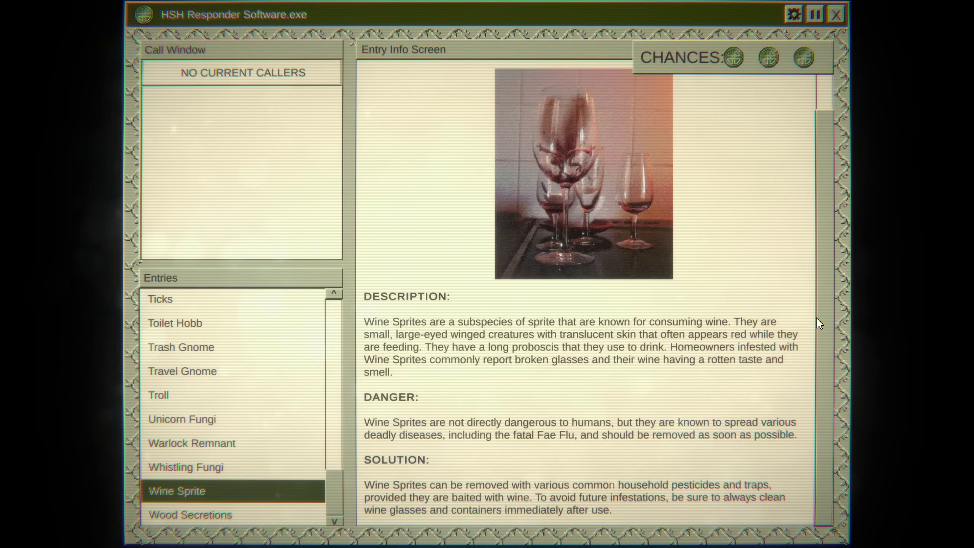
pyautogui.scroll(3, 822, 317)
pyautogui.scroll(-3, 825, 365)
pyautogui.scroll(3, 814, 351)
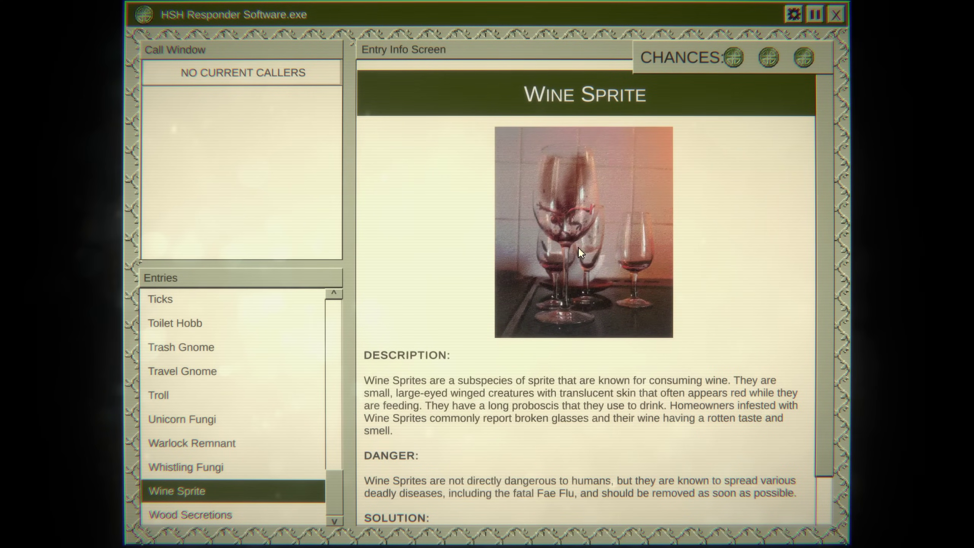
# - Exit the Call Trainer session and return to the Home Safety Hotline guest desktop
pyautogui.click(836, 14)
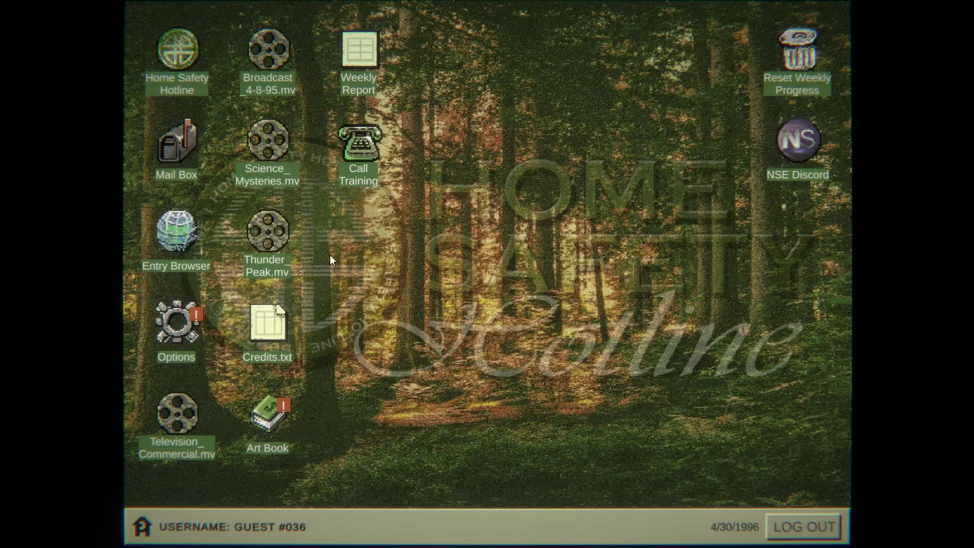
# - Play Broadcast 4-8-95.mv, skipping ahead through its house listings, then close it
pyautogui.click(273, 241)
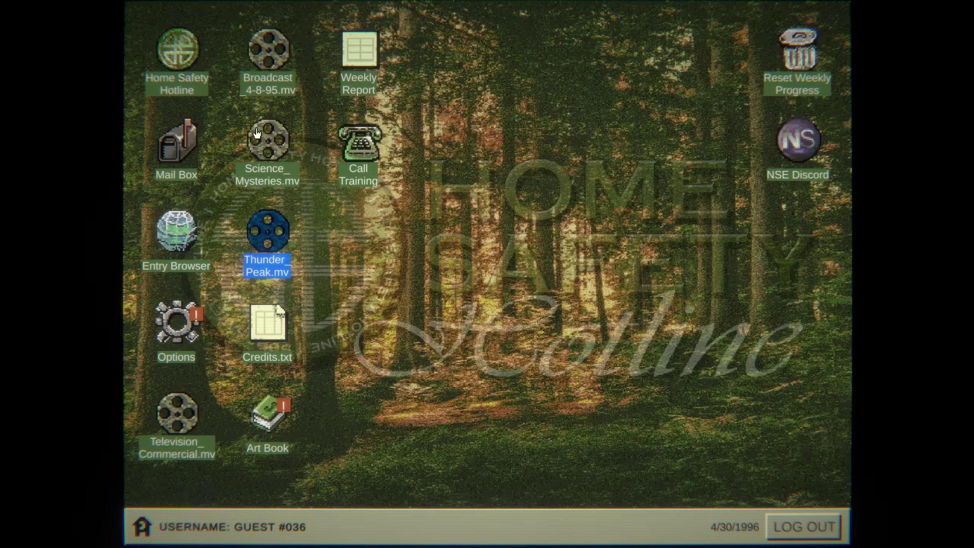
pyautogui.doubleClick(263, 60)
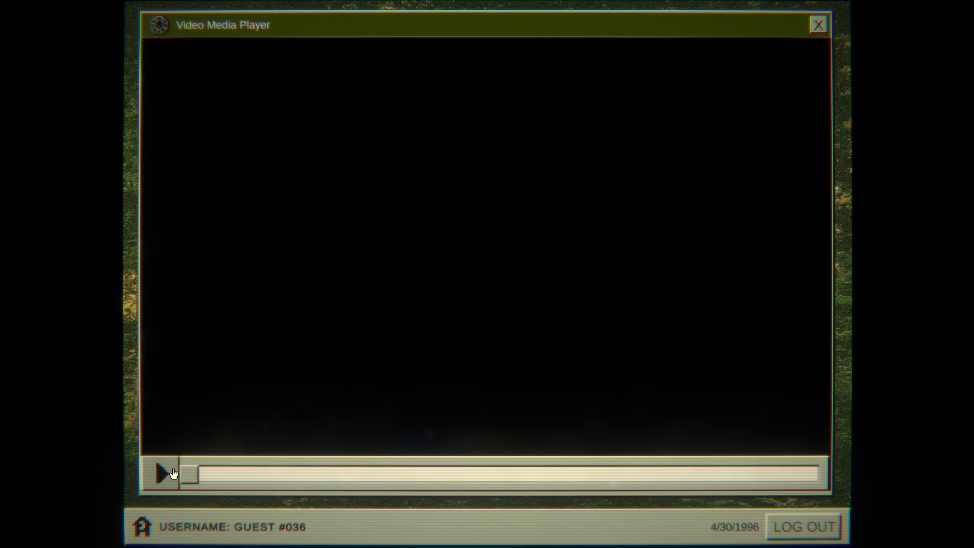
pyautogui.click(162, 472)
pyautogui.moveTo(194, 474); pyautogui.dragTo(298, 478)
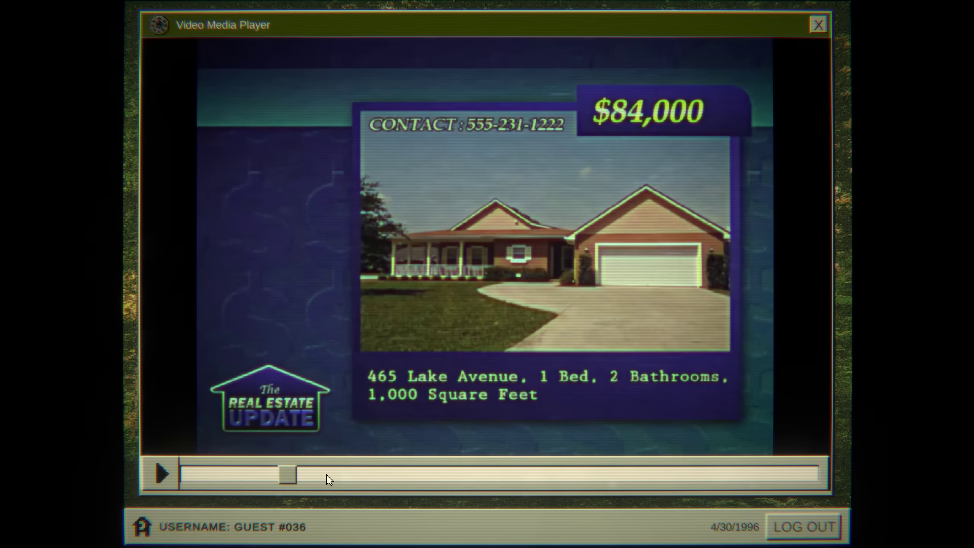
pyautogui.click(162, 473)
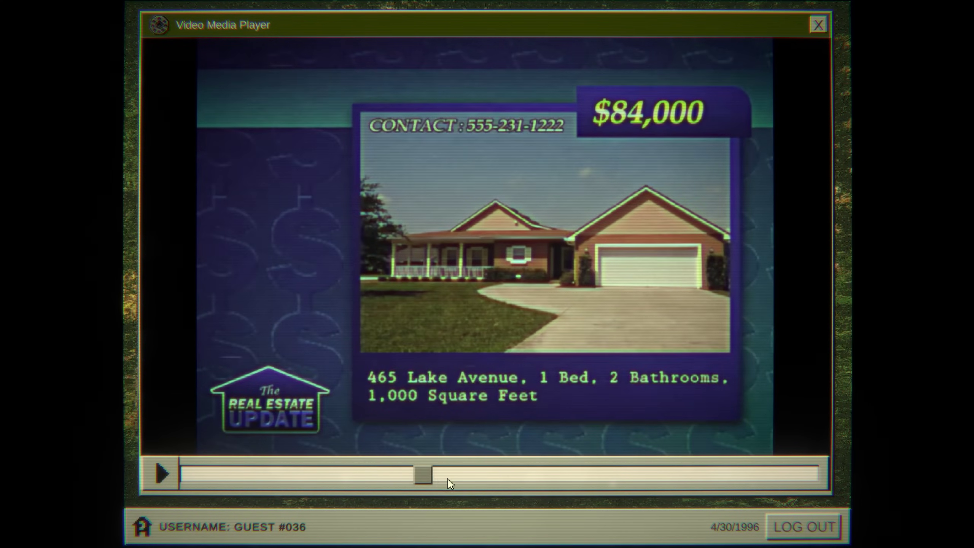
pyautogui.moveTo(312, 475); pyautogui.dragTo(481, 477)
pyautogui.click(163, 472)
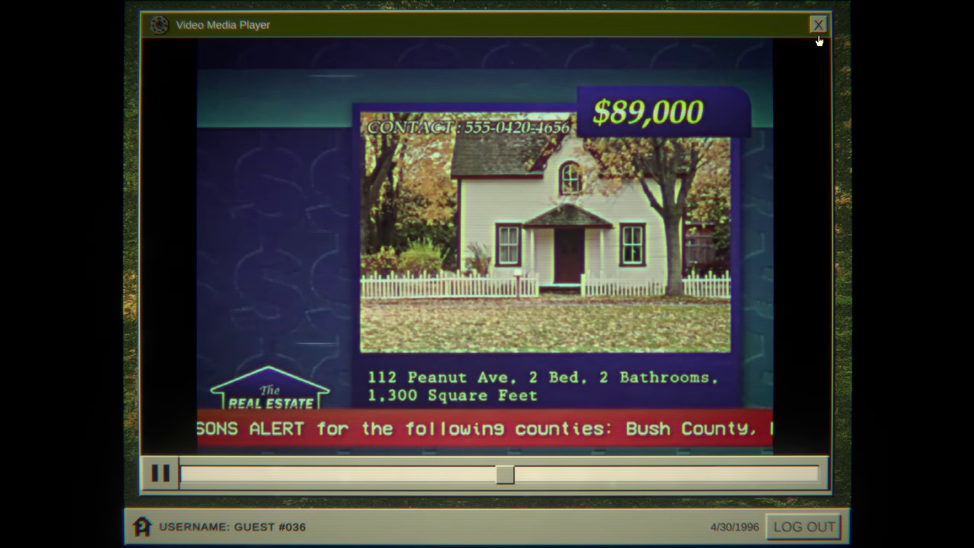
pyautogui.click(818, 24)
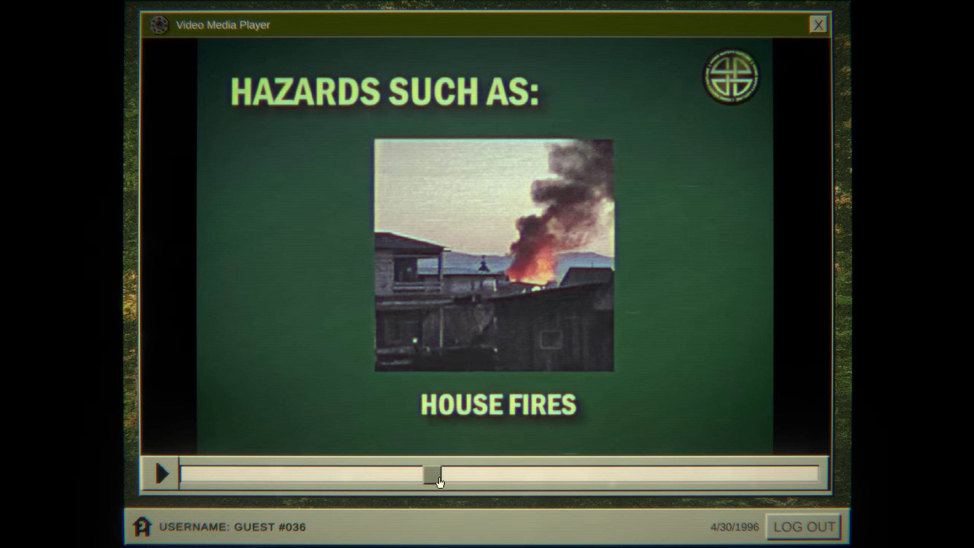
# - Skip the Television_Commercial video to its closing message and close the player
pyautogui.click(457, 477)
pyautogui.click(559, 477)
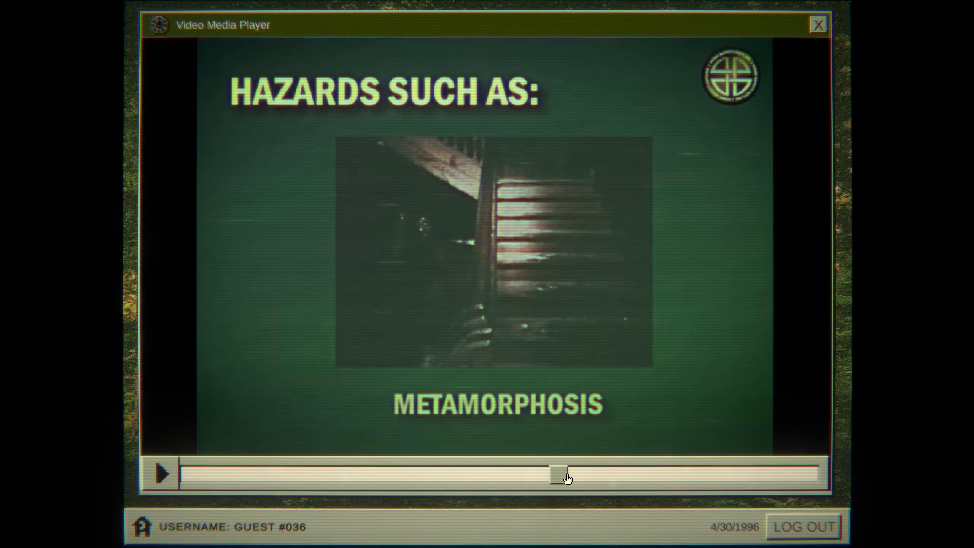
pyautogui.click(609, 477)
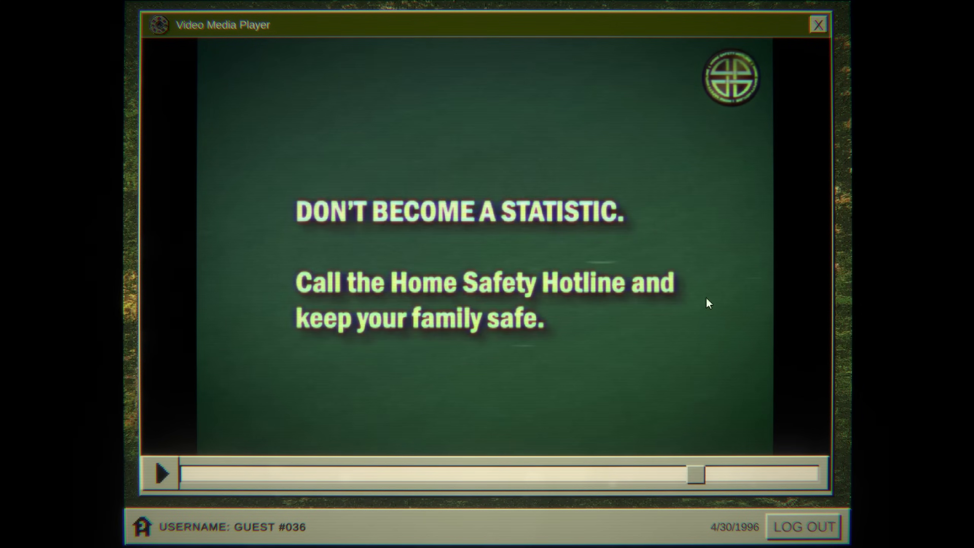
pyautogui.click(818, 25)
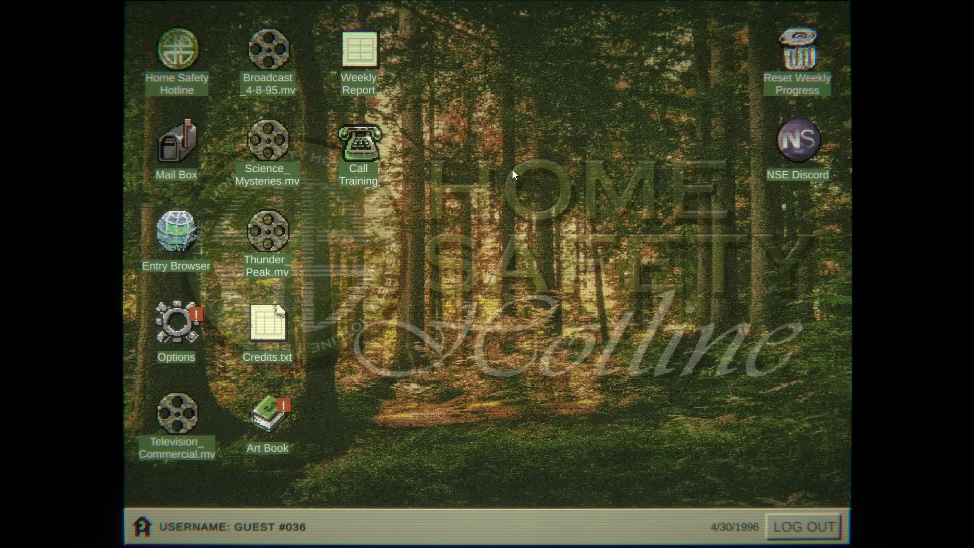